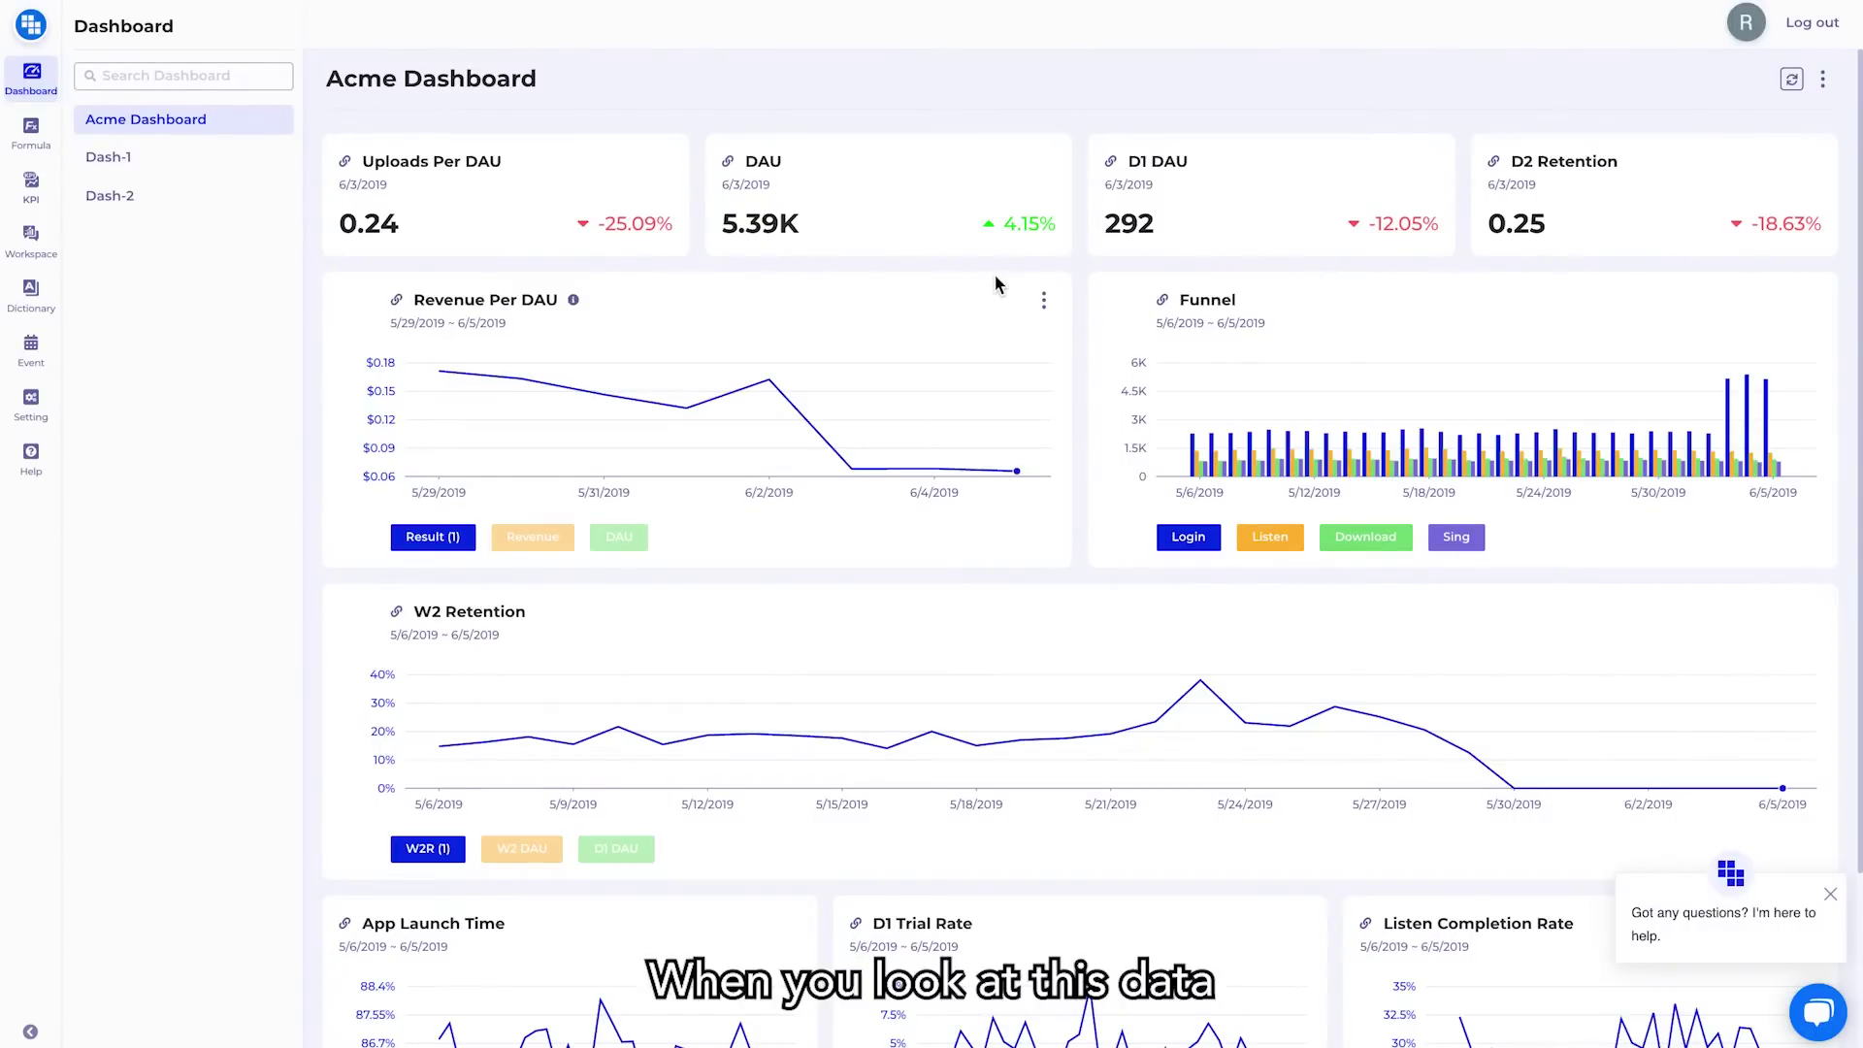
mouse_move(798, 163)
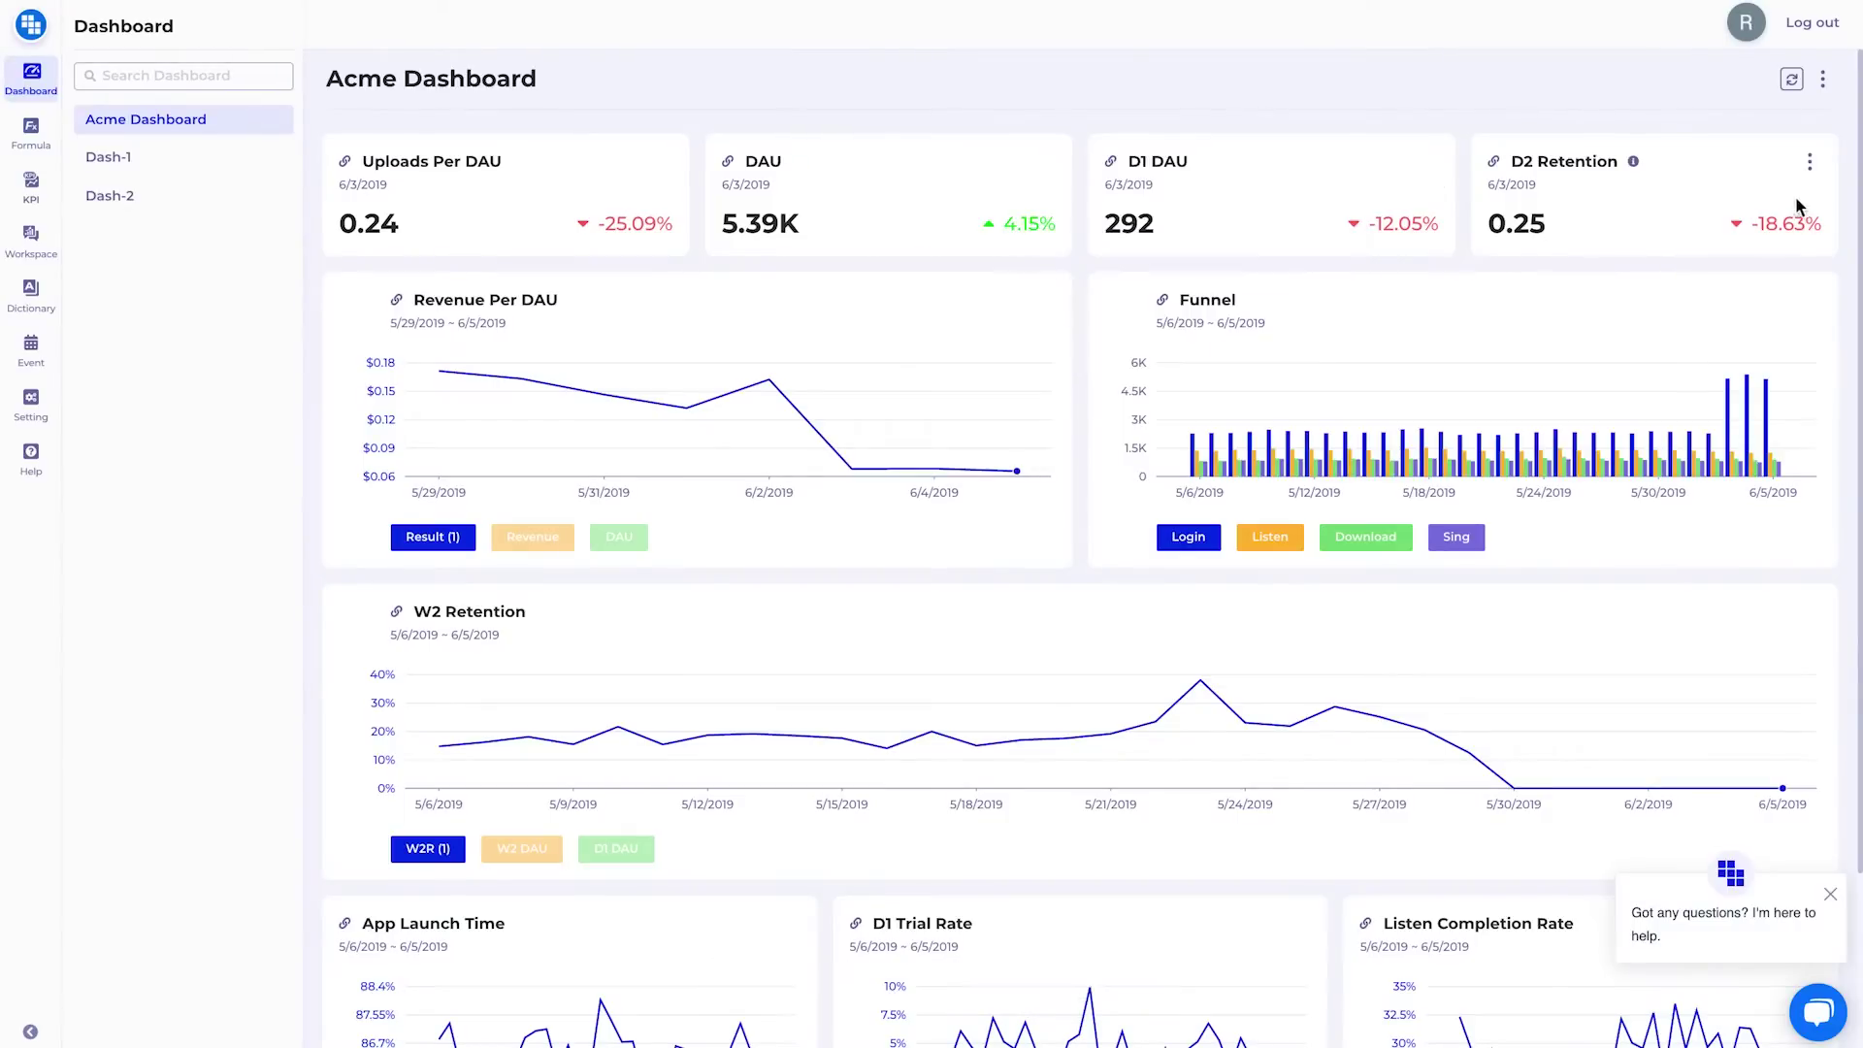
Step: Open the DAU query in Formula and break it down by Age Bucket, charting one line per age group
mouse_move(1636, 173)
mouse_move(798, 162)
click(1300, 341)
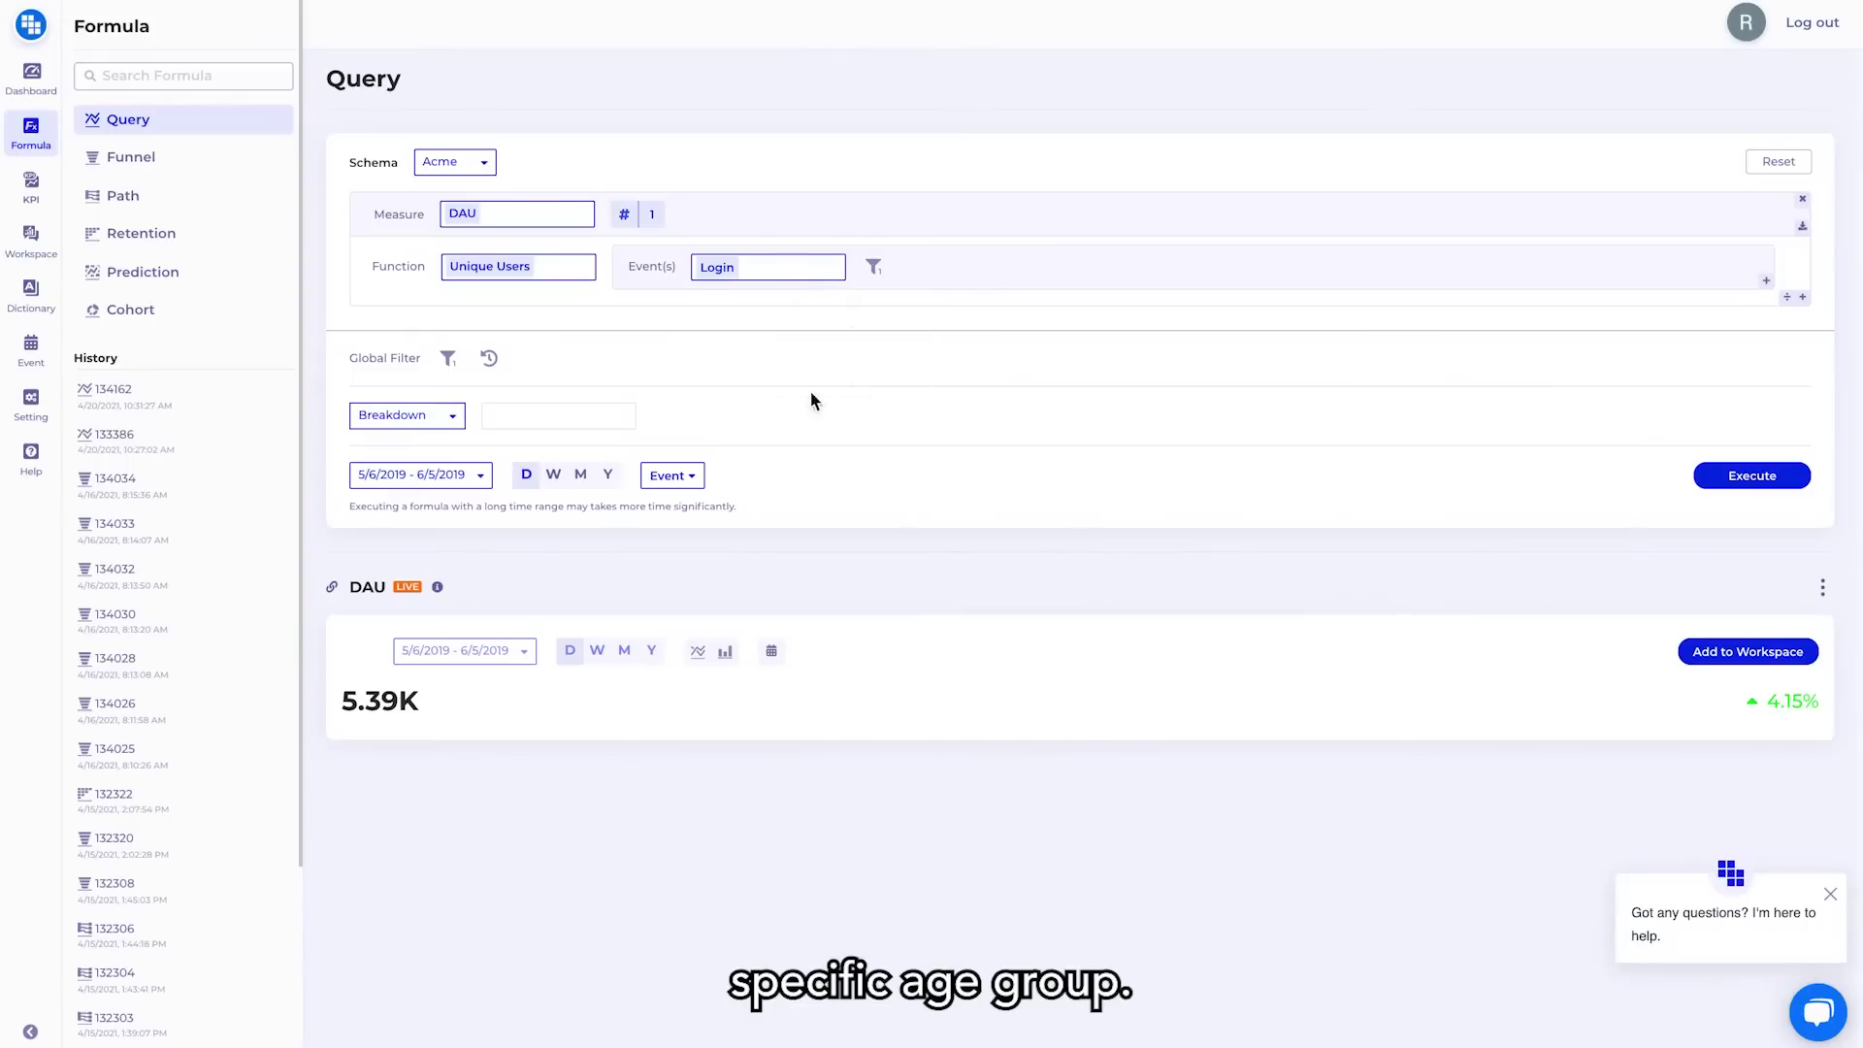
click(561, 414)
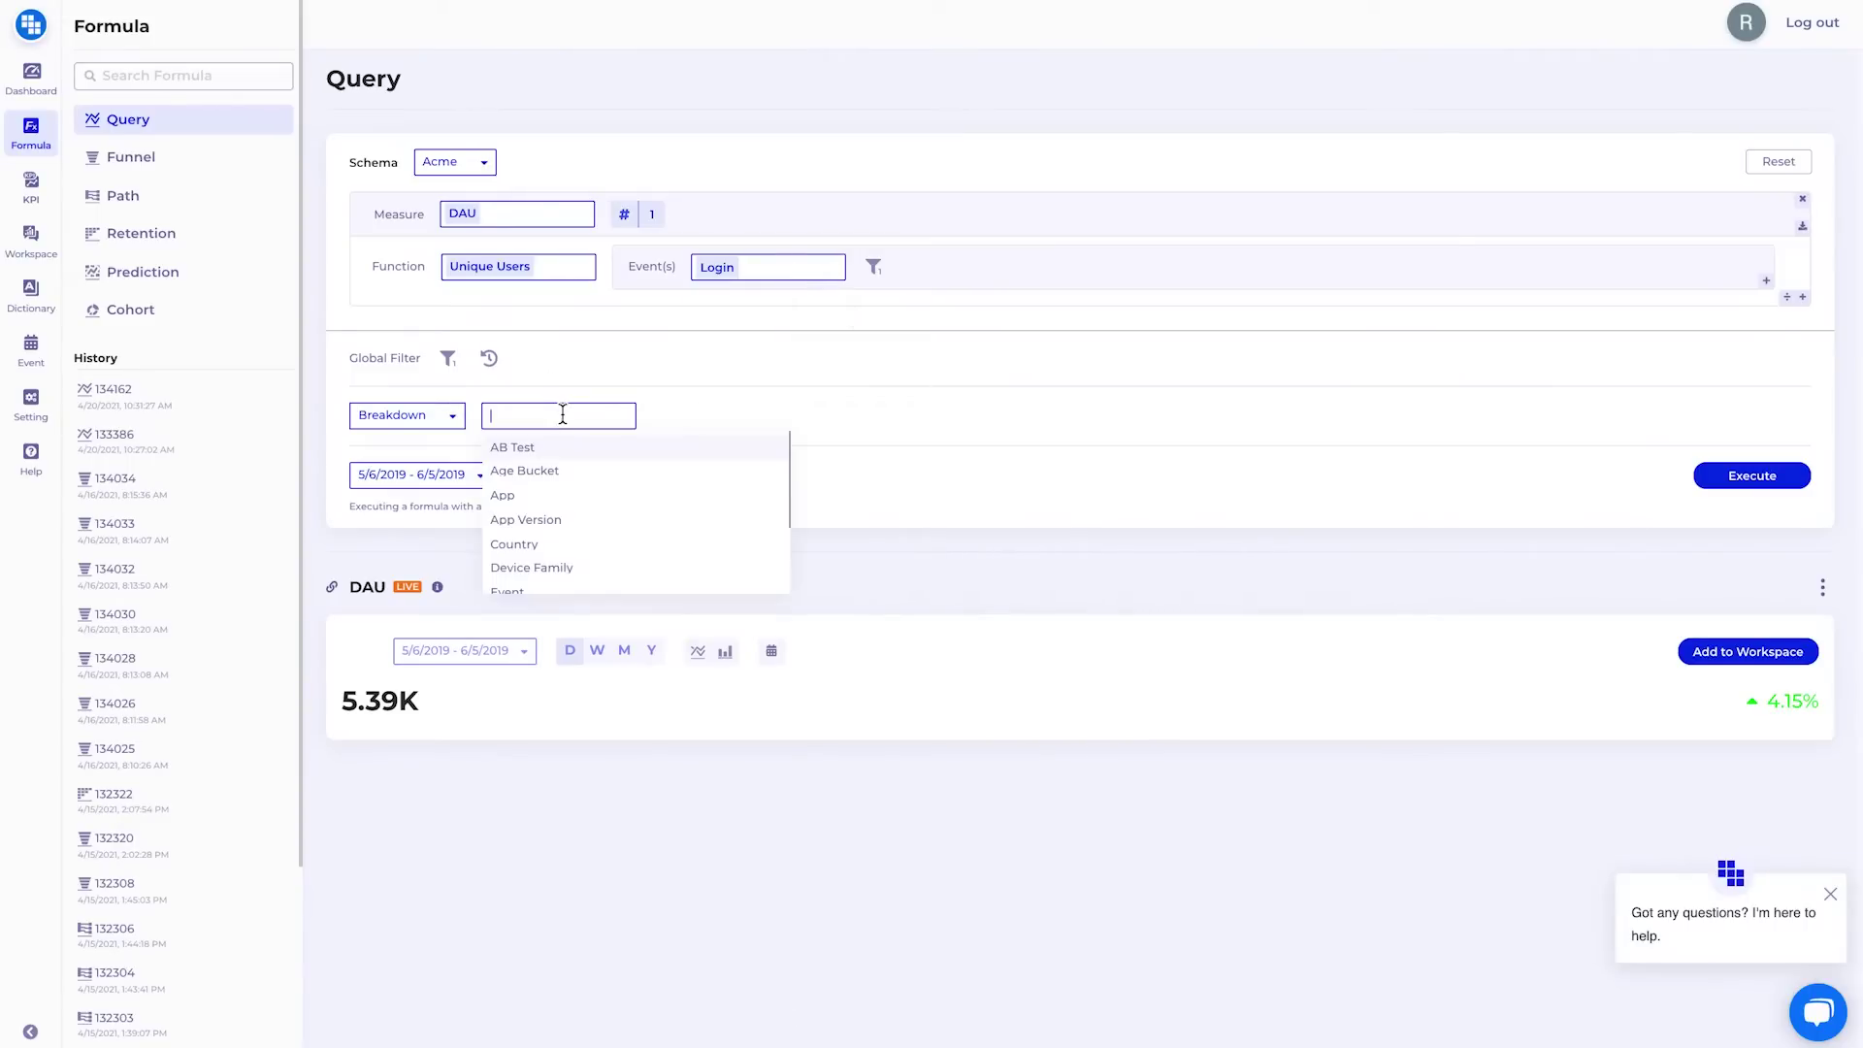
click(562, 471)
click(1715, 486)
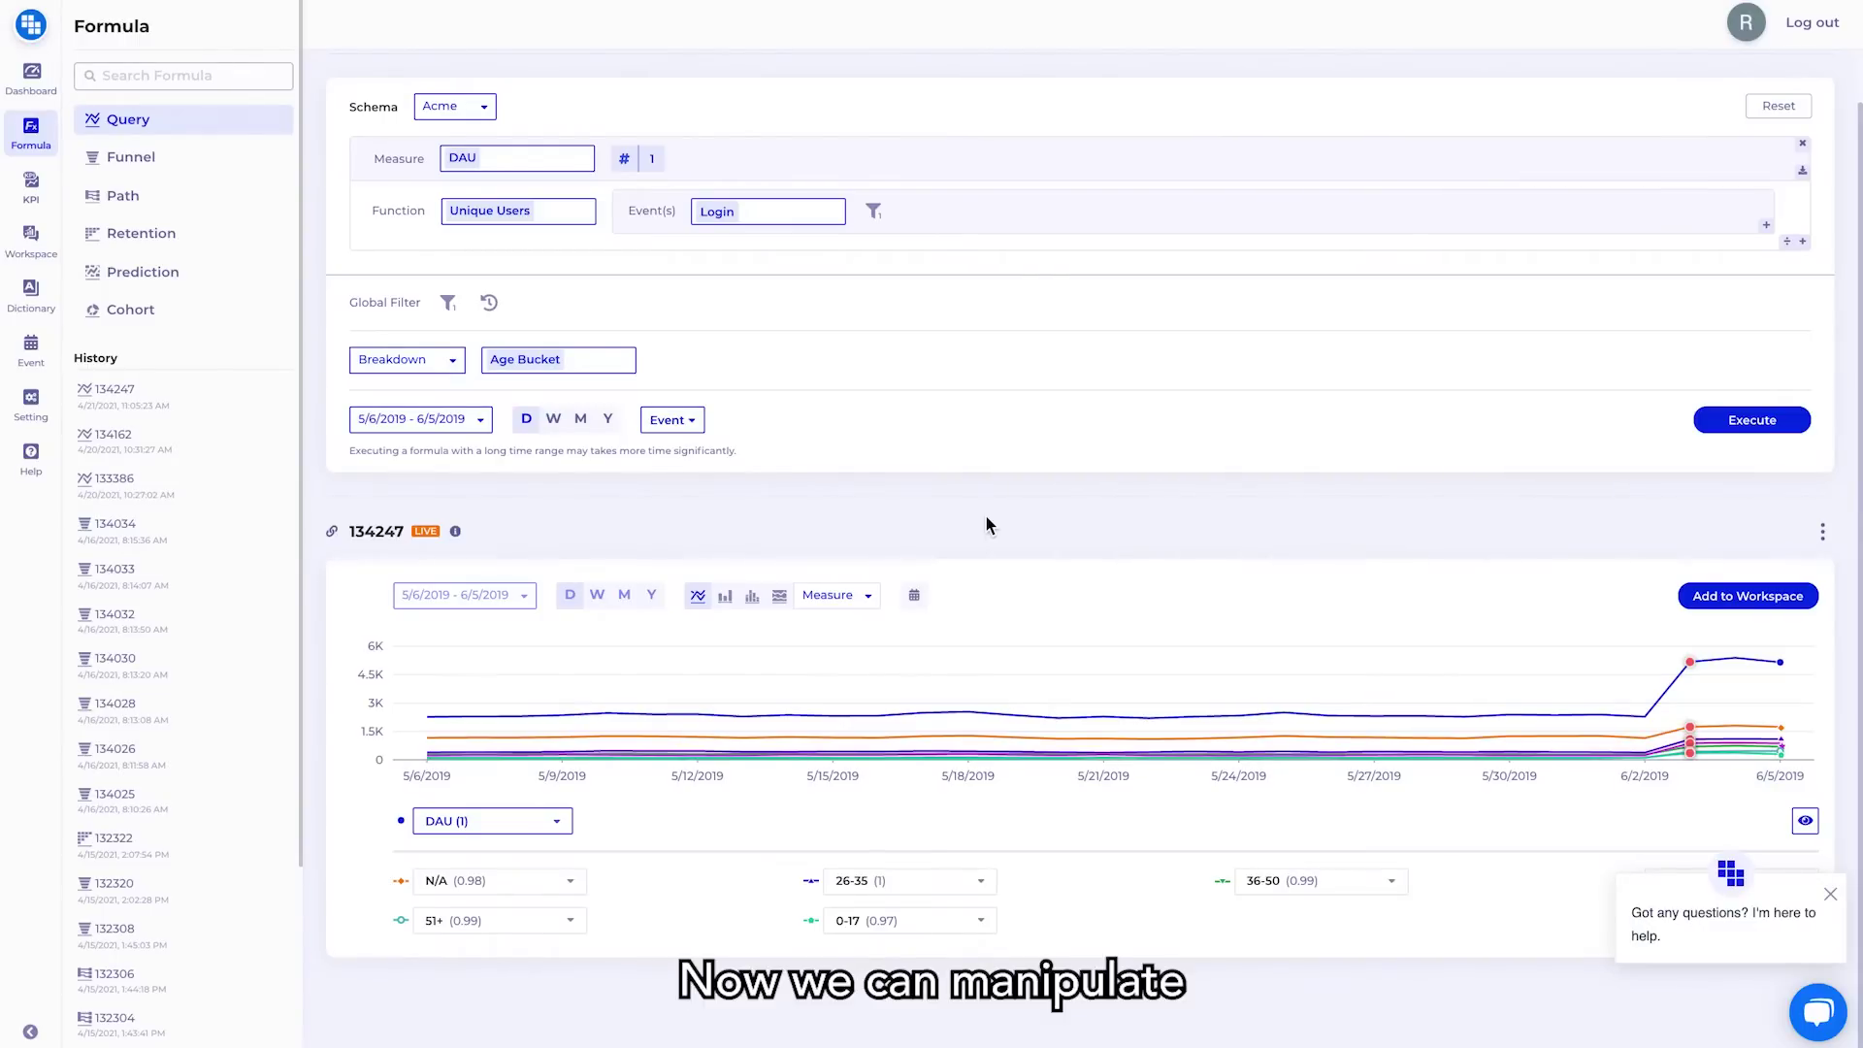
Step: Toggle the 26-35 and 36-50 age lines off and on, then show a stacked percentage area chart
click(812, 889)
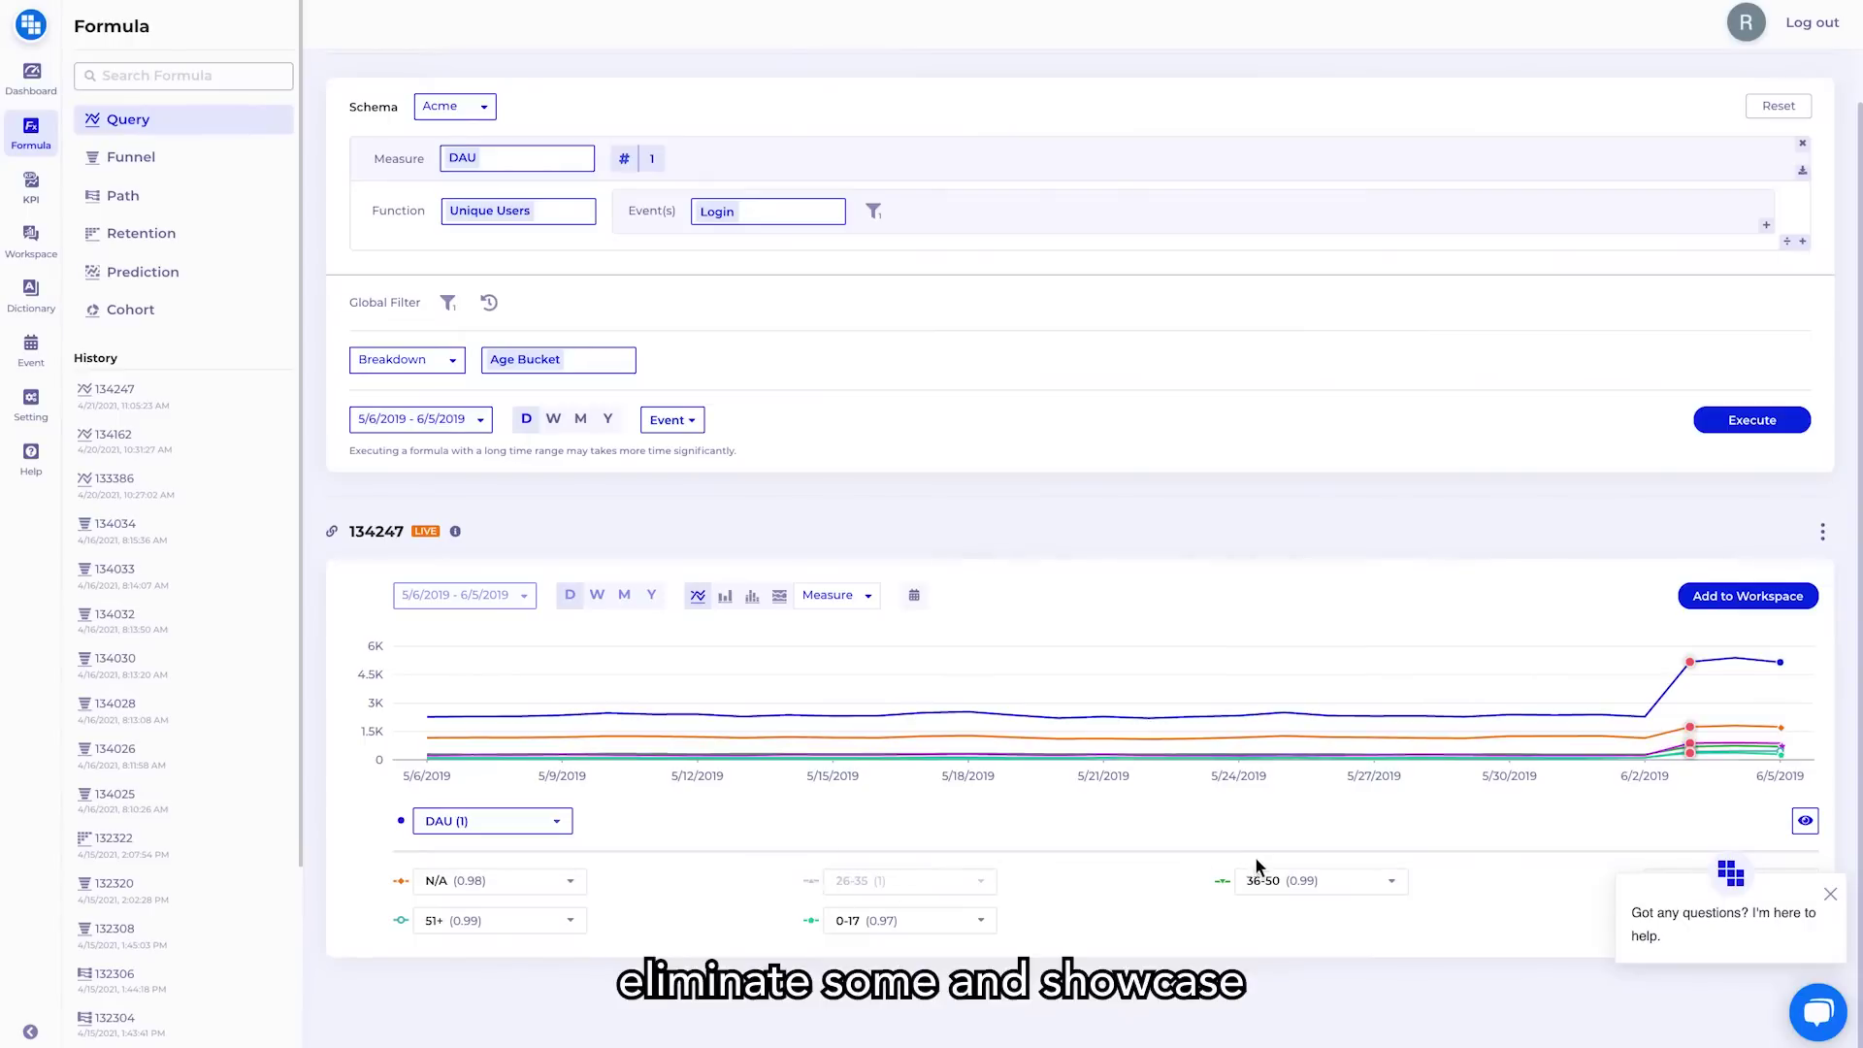
click(1227, 887)
click(1224, 884)
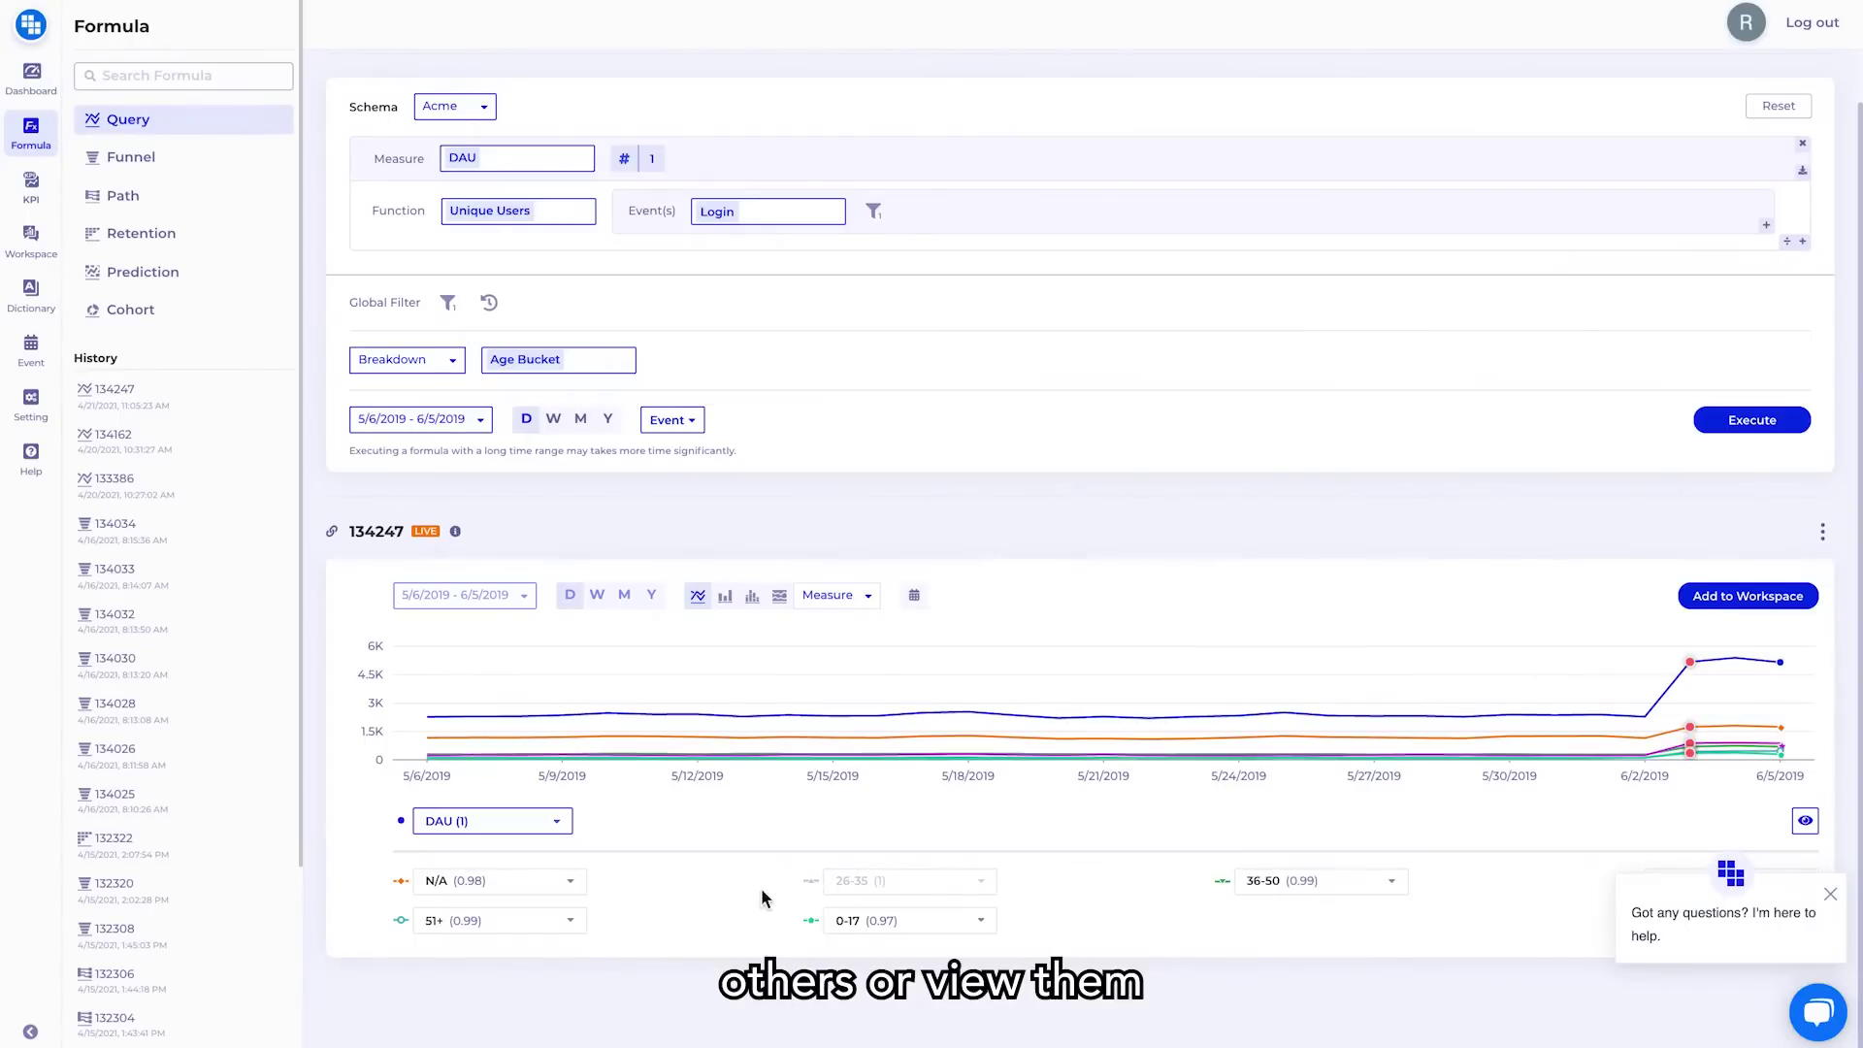
click(811, 881)
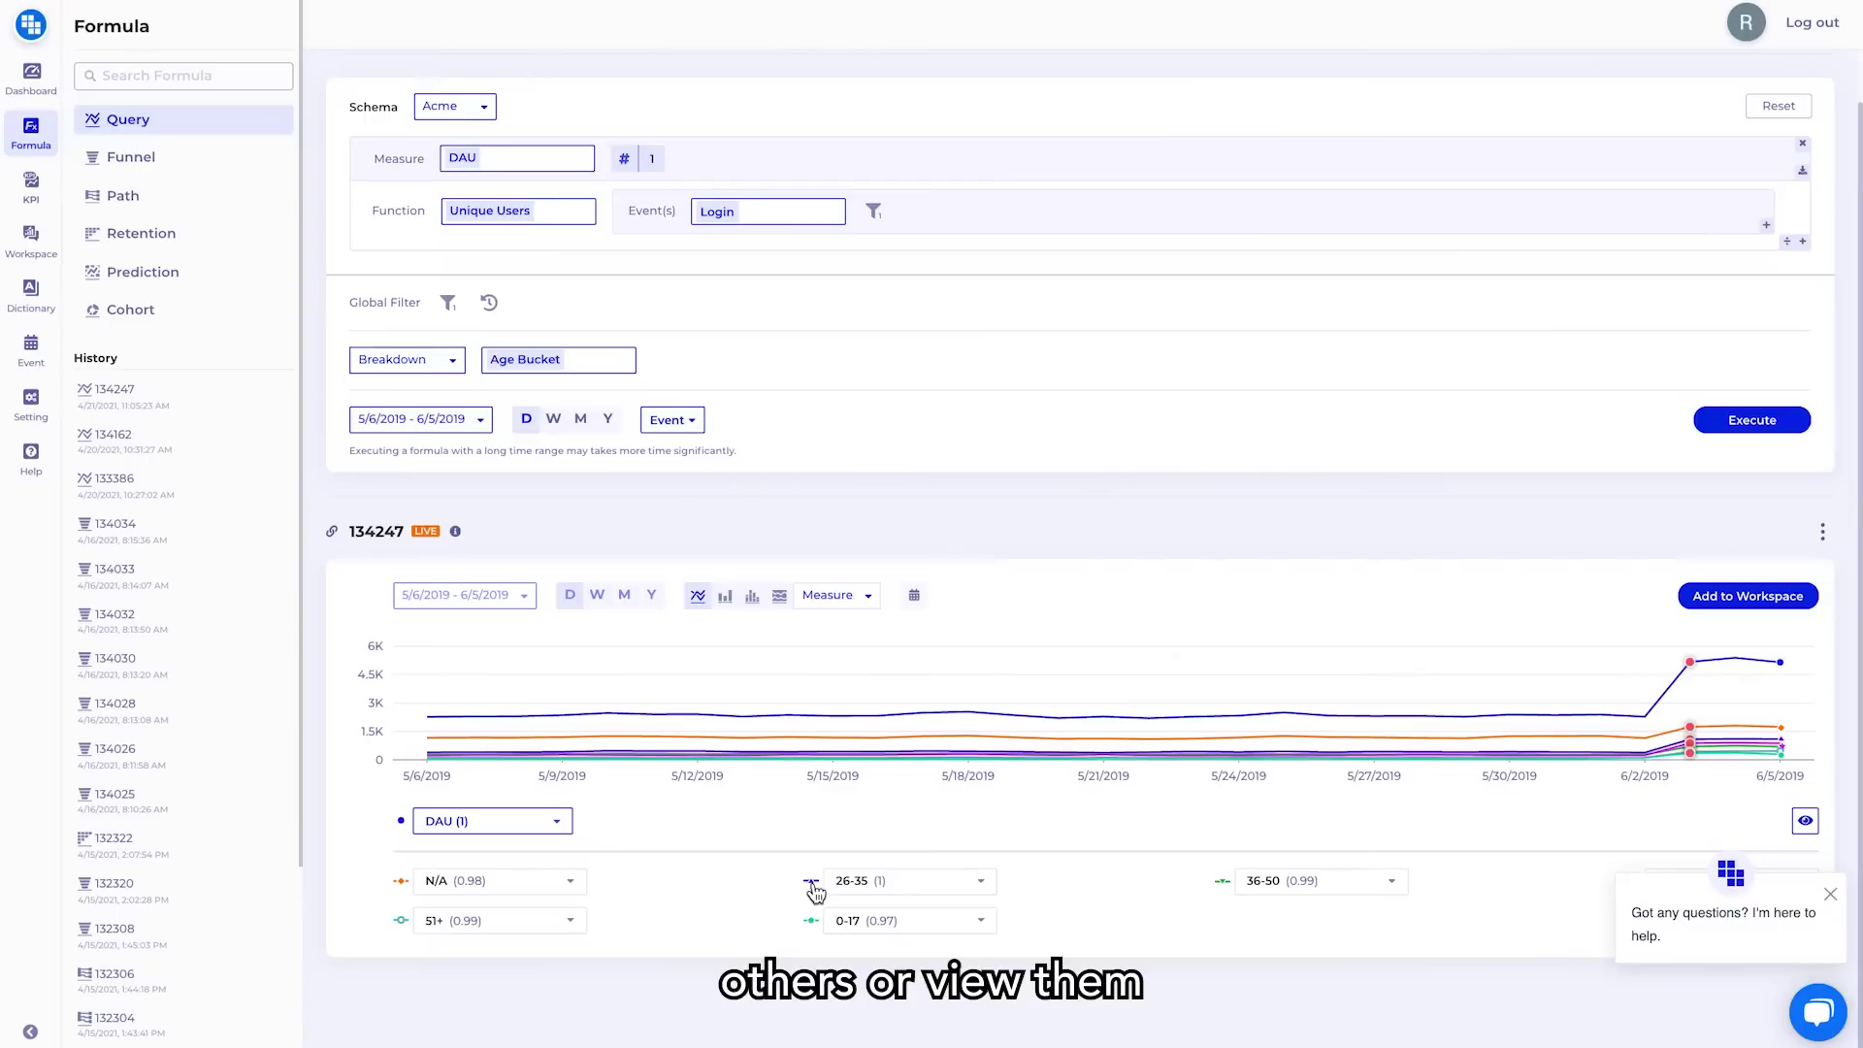
click(780, 598)
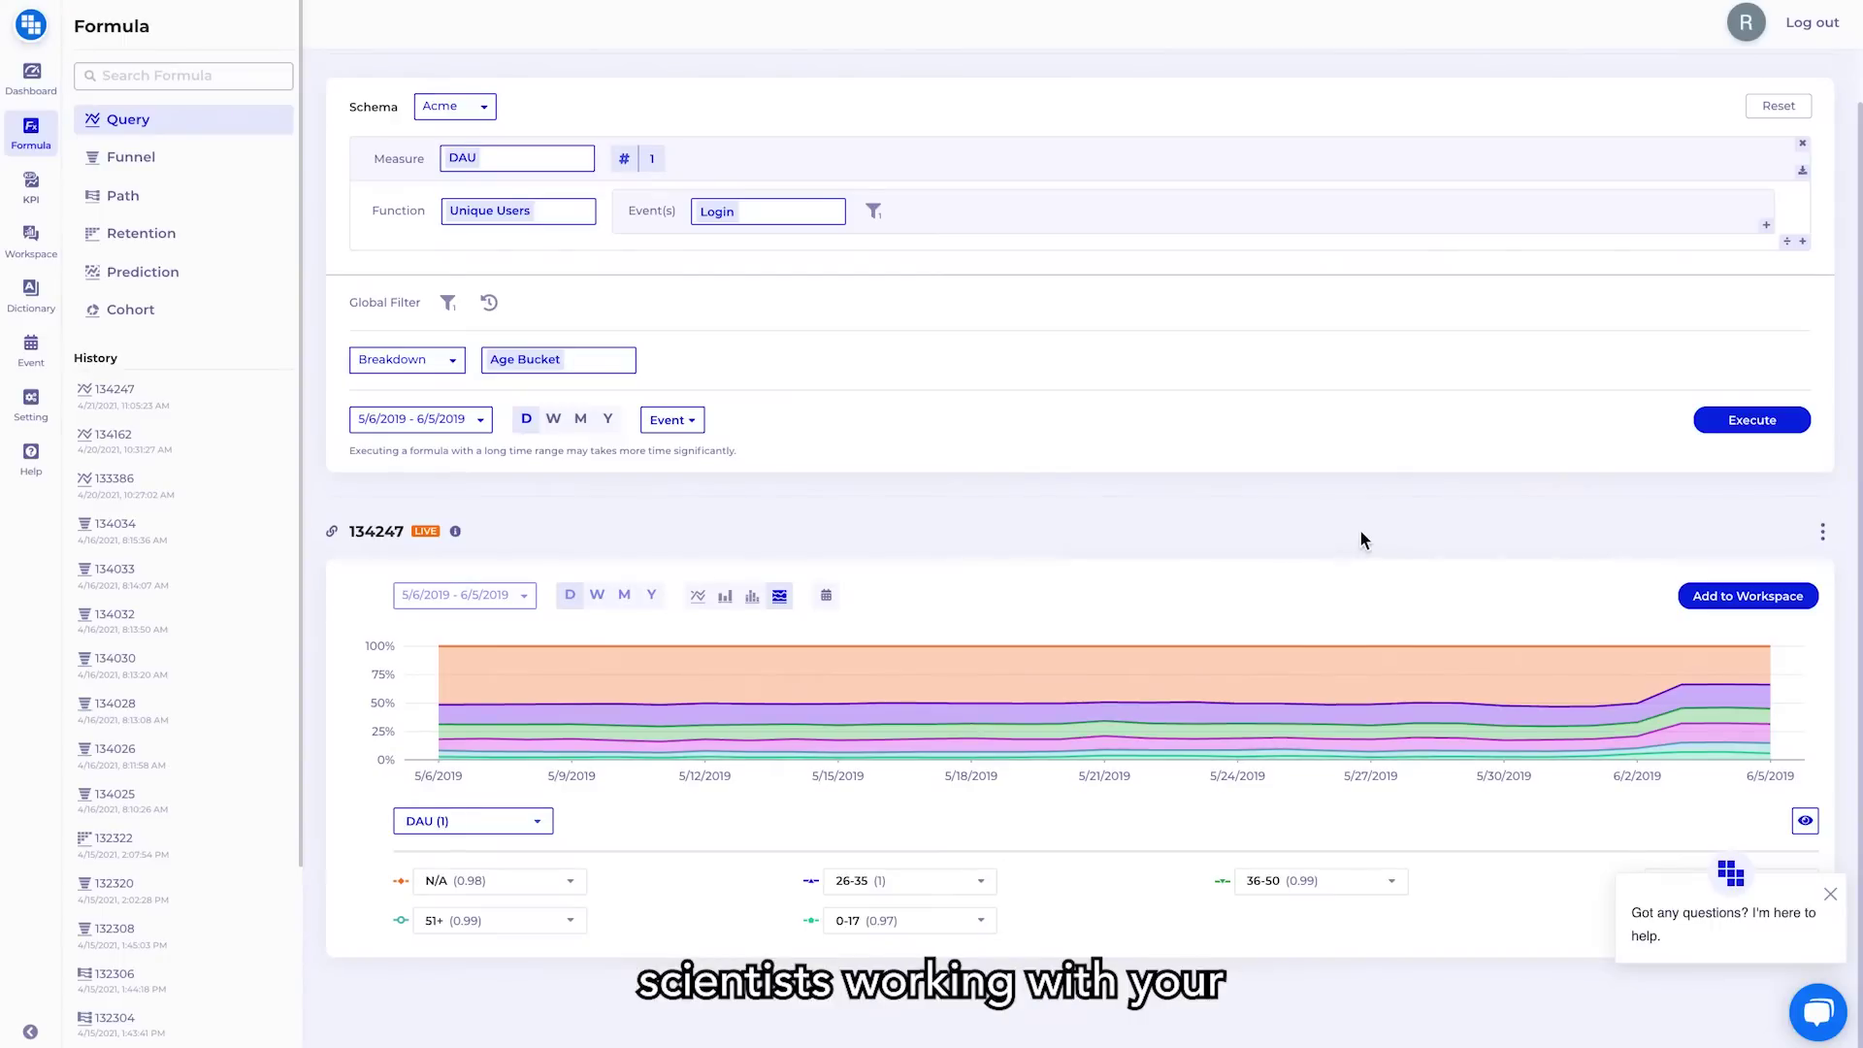
click(1823, 534)
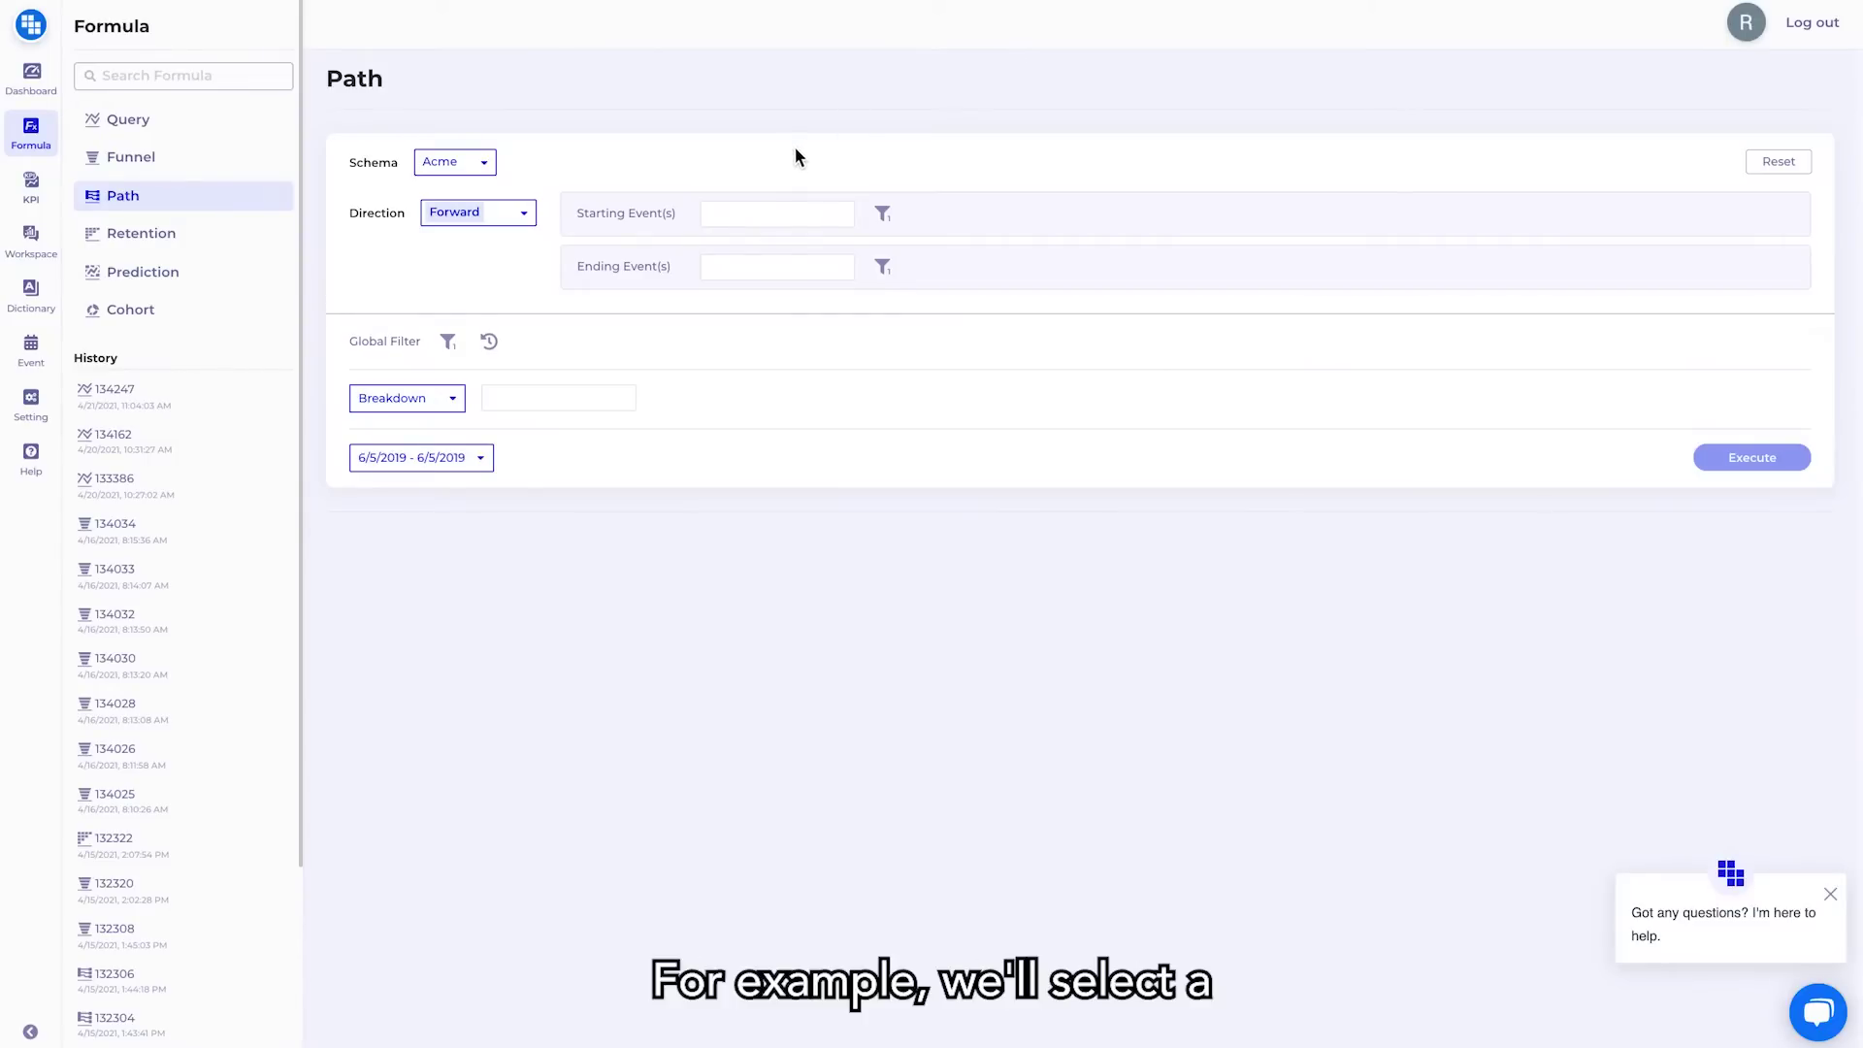
Step: Run a path analysis with Launched as the starting event and Listen as the ending event
click(750, 207)
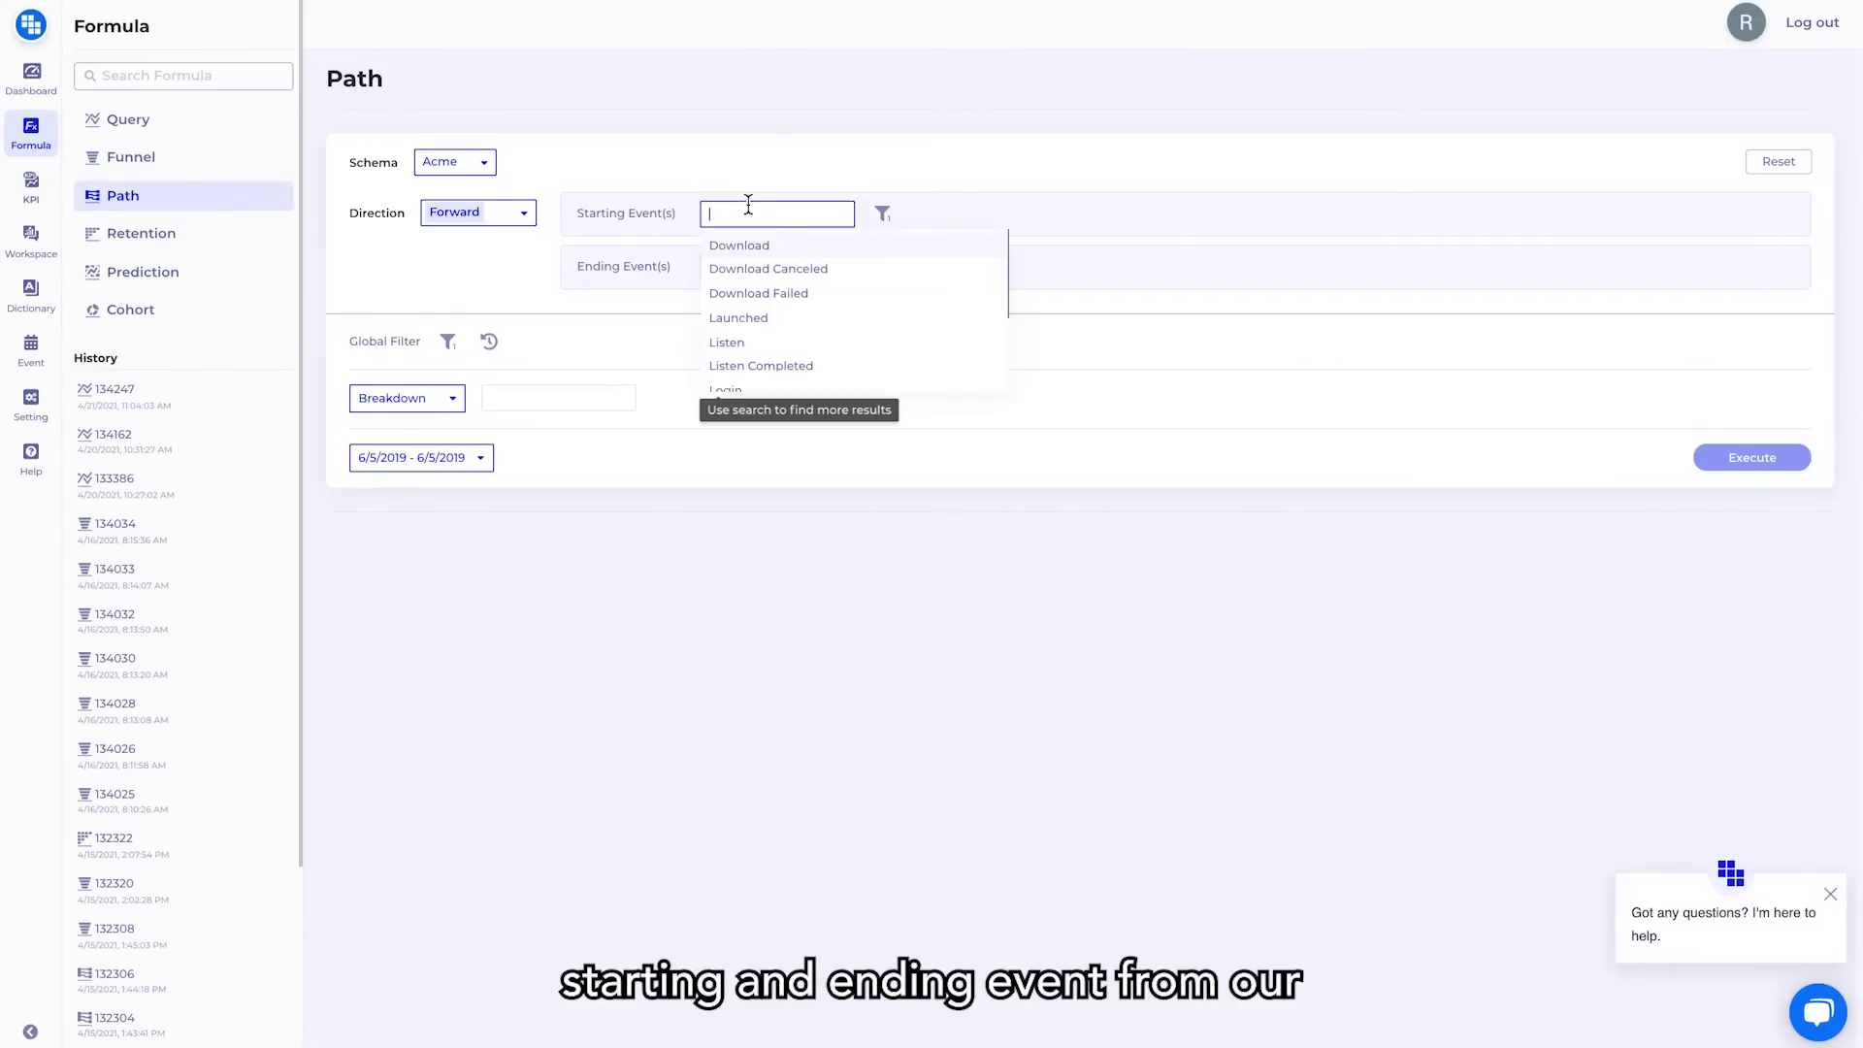
click(778, 320)
click(679, 264)
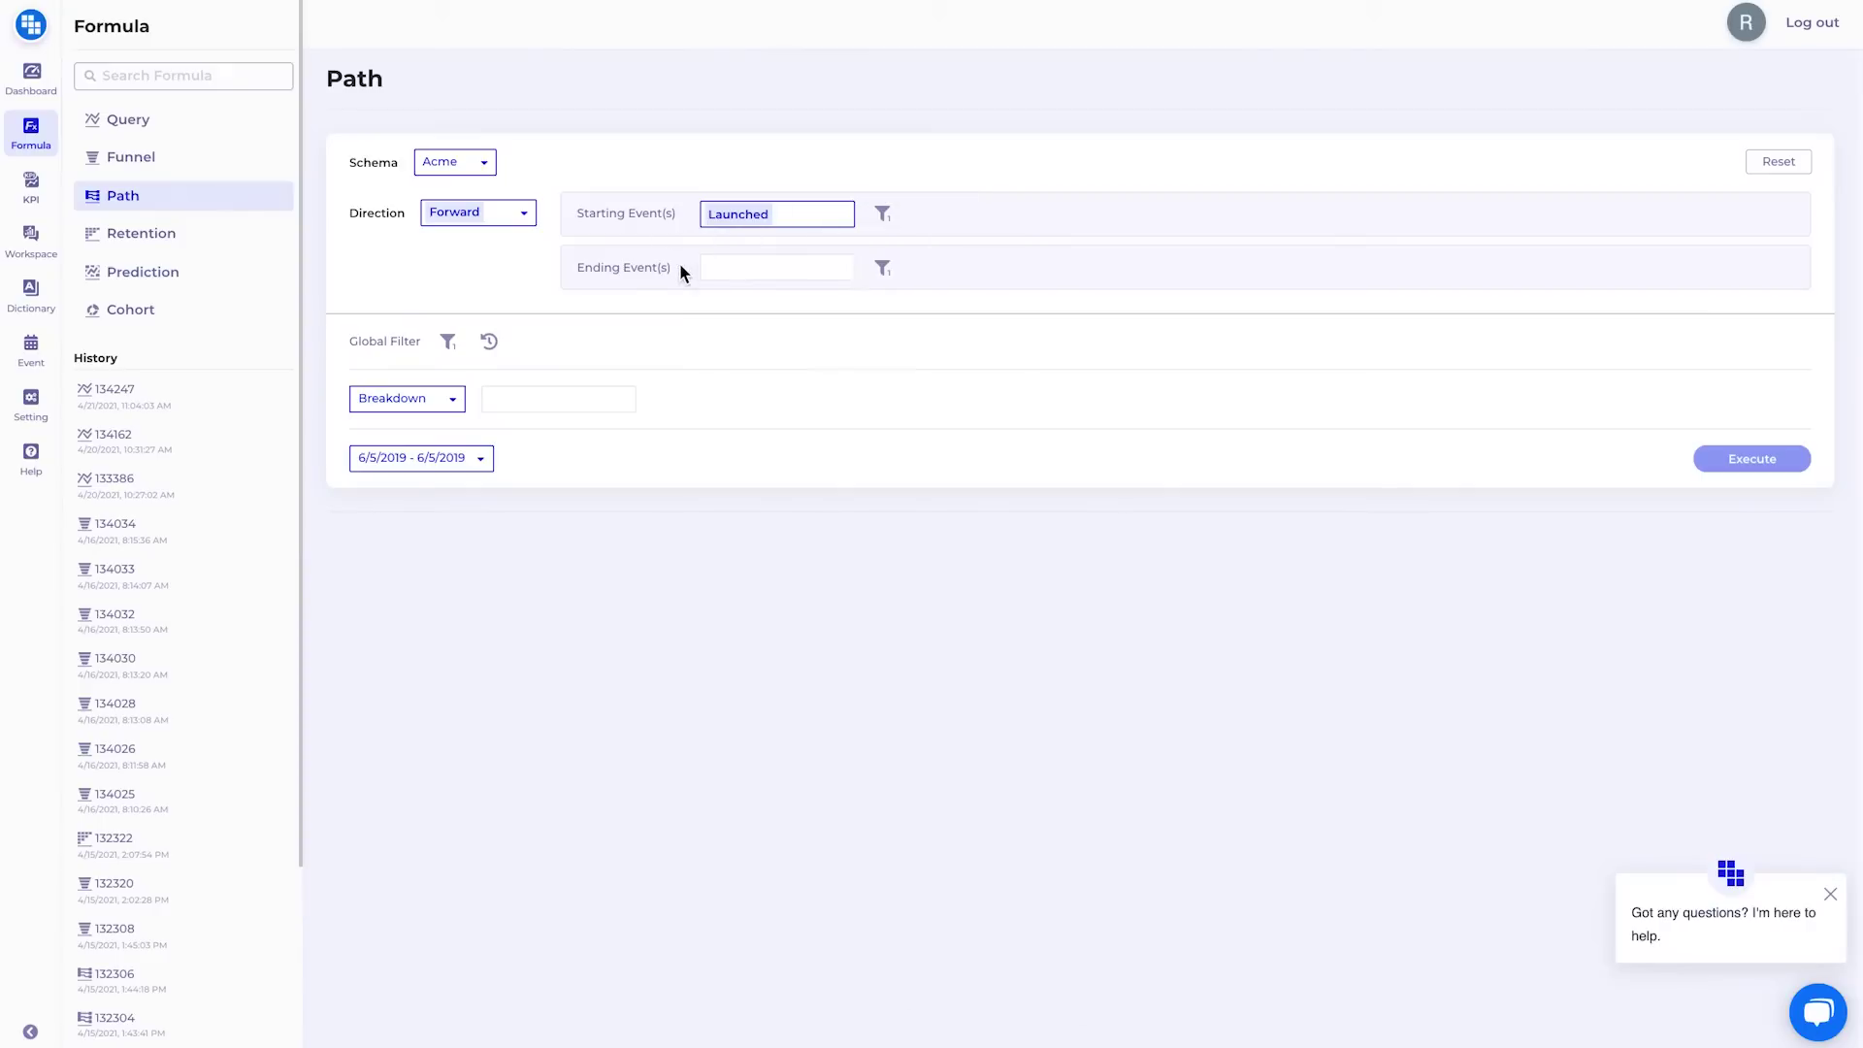
click(752, 267)
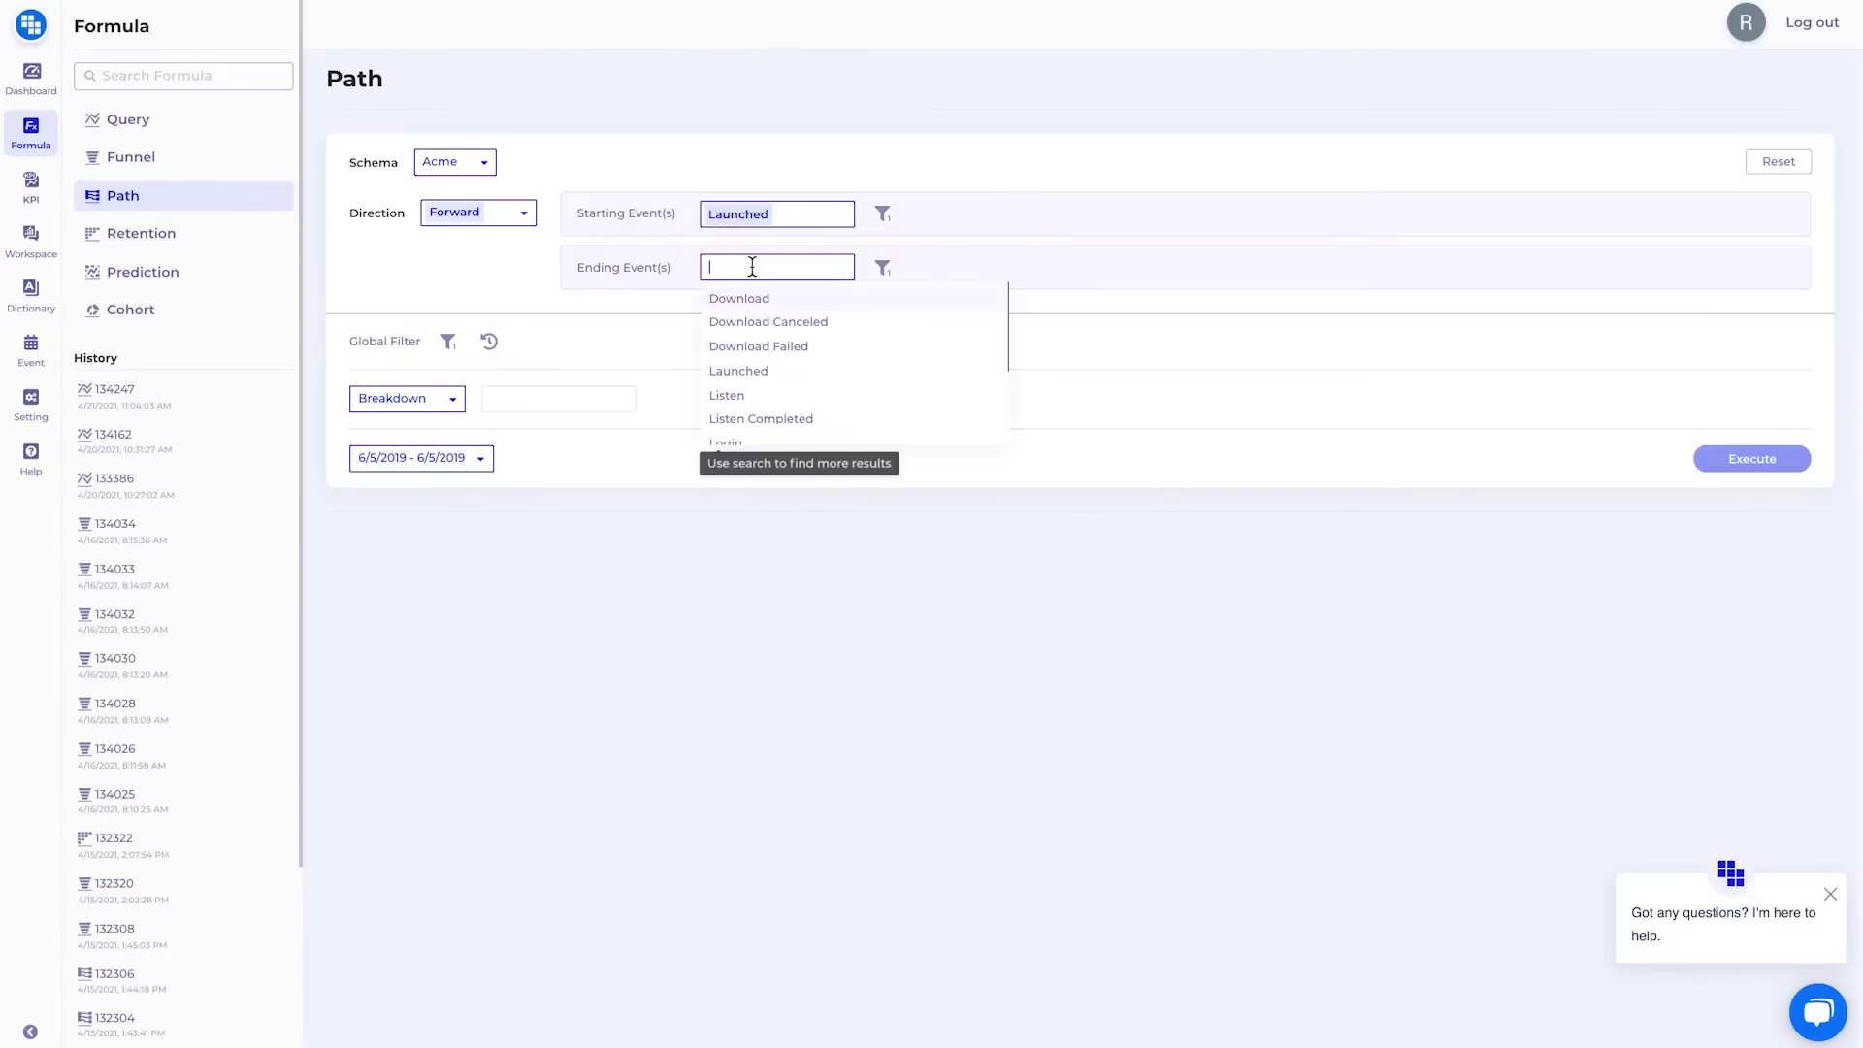
click(762, 396)
click(1735, 458)
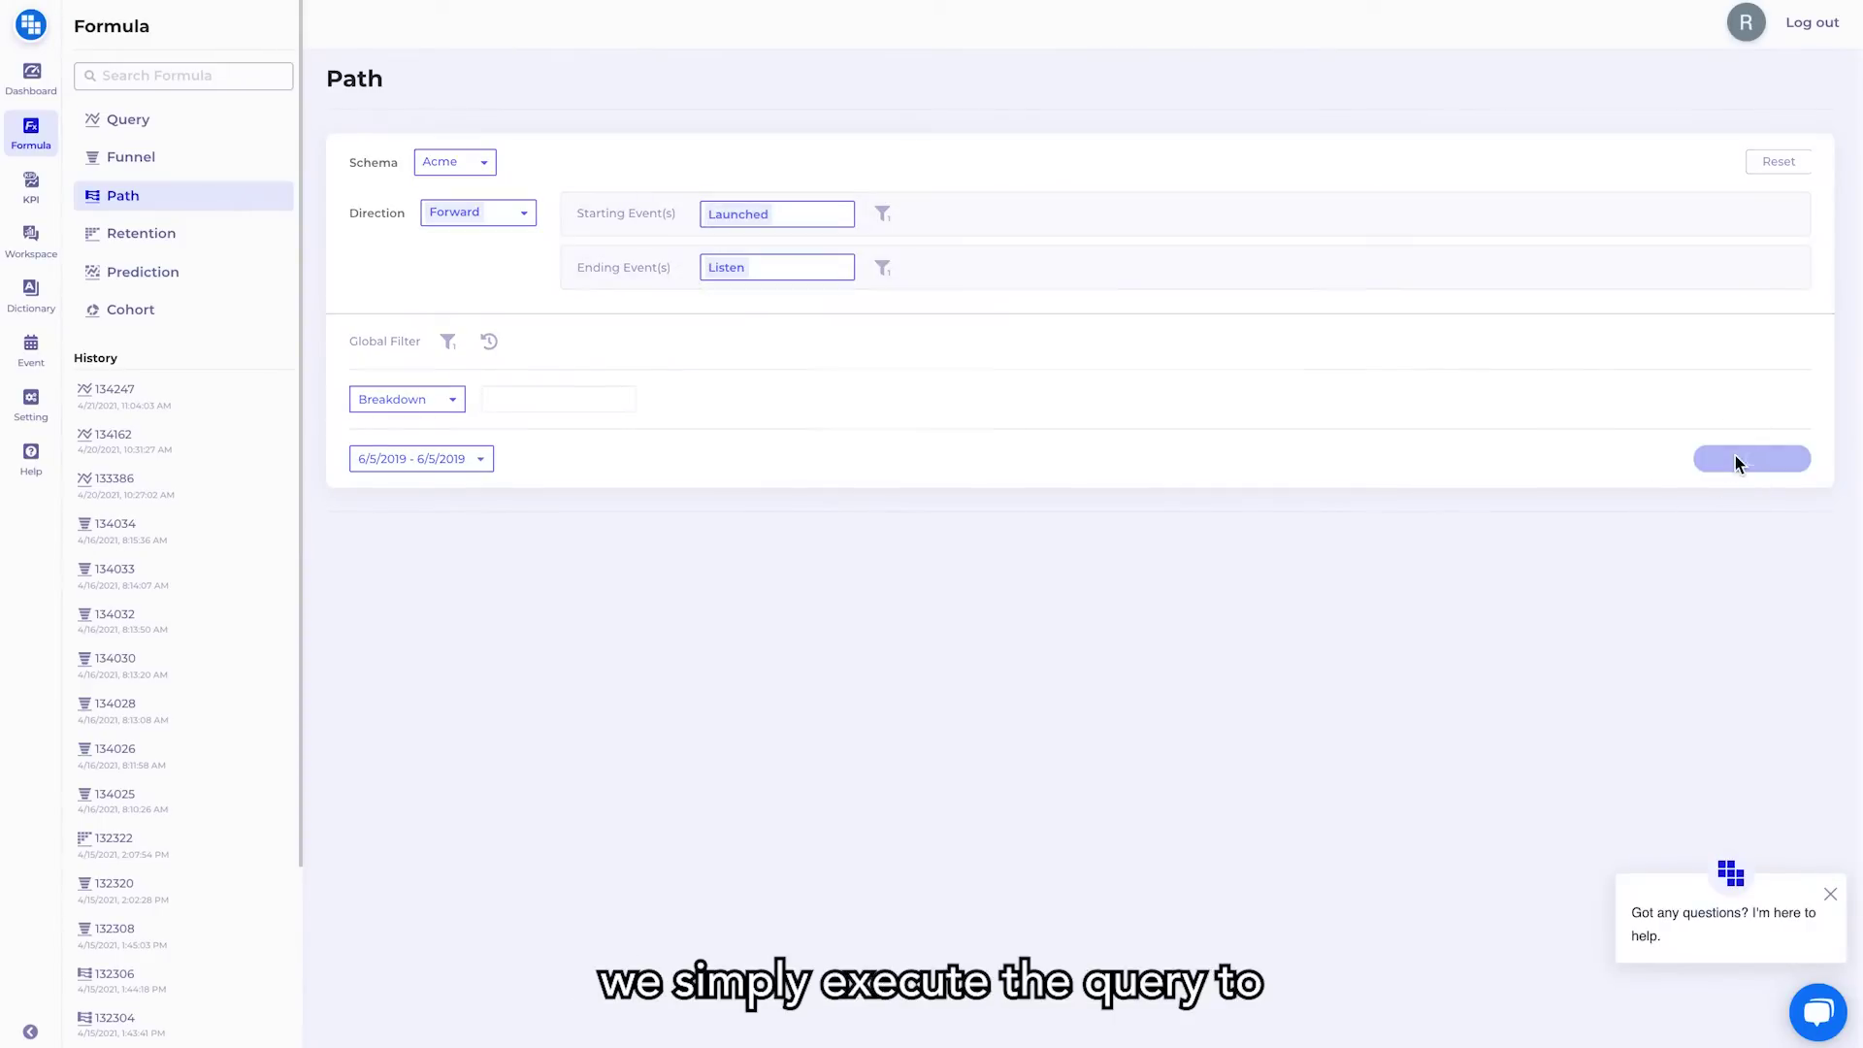
Step: Focus the Sankey on flows through Listen Completed and show details of its Others group
scroll(1735, 456, down, 2)
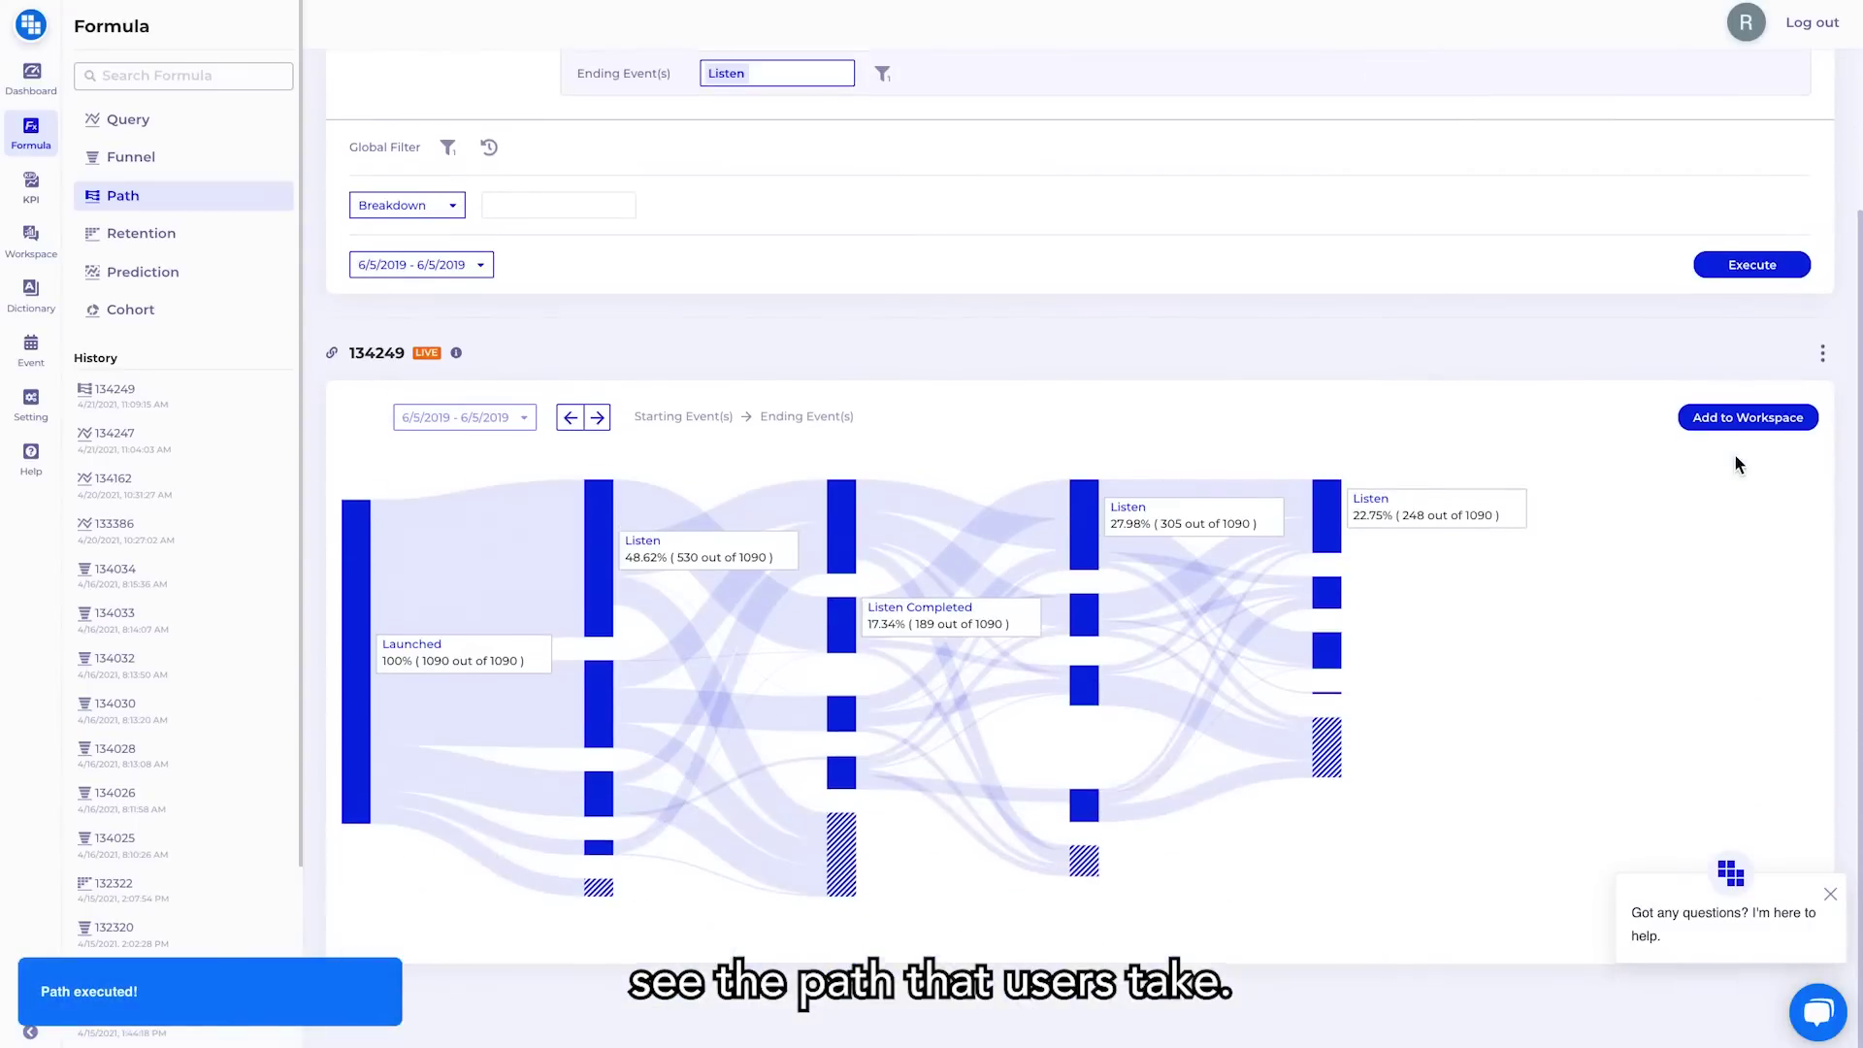
click(842, 612)
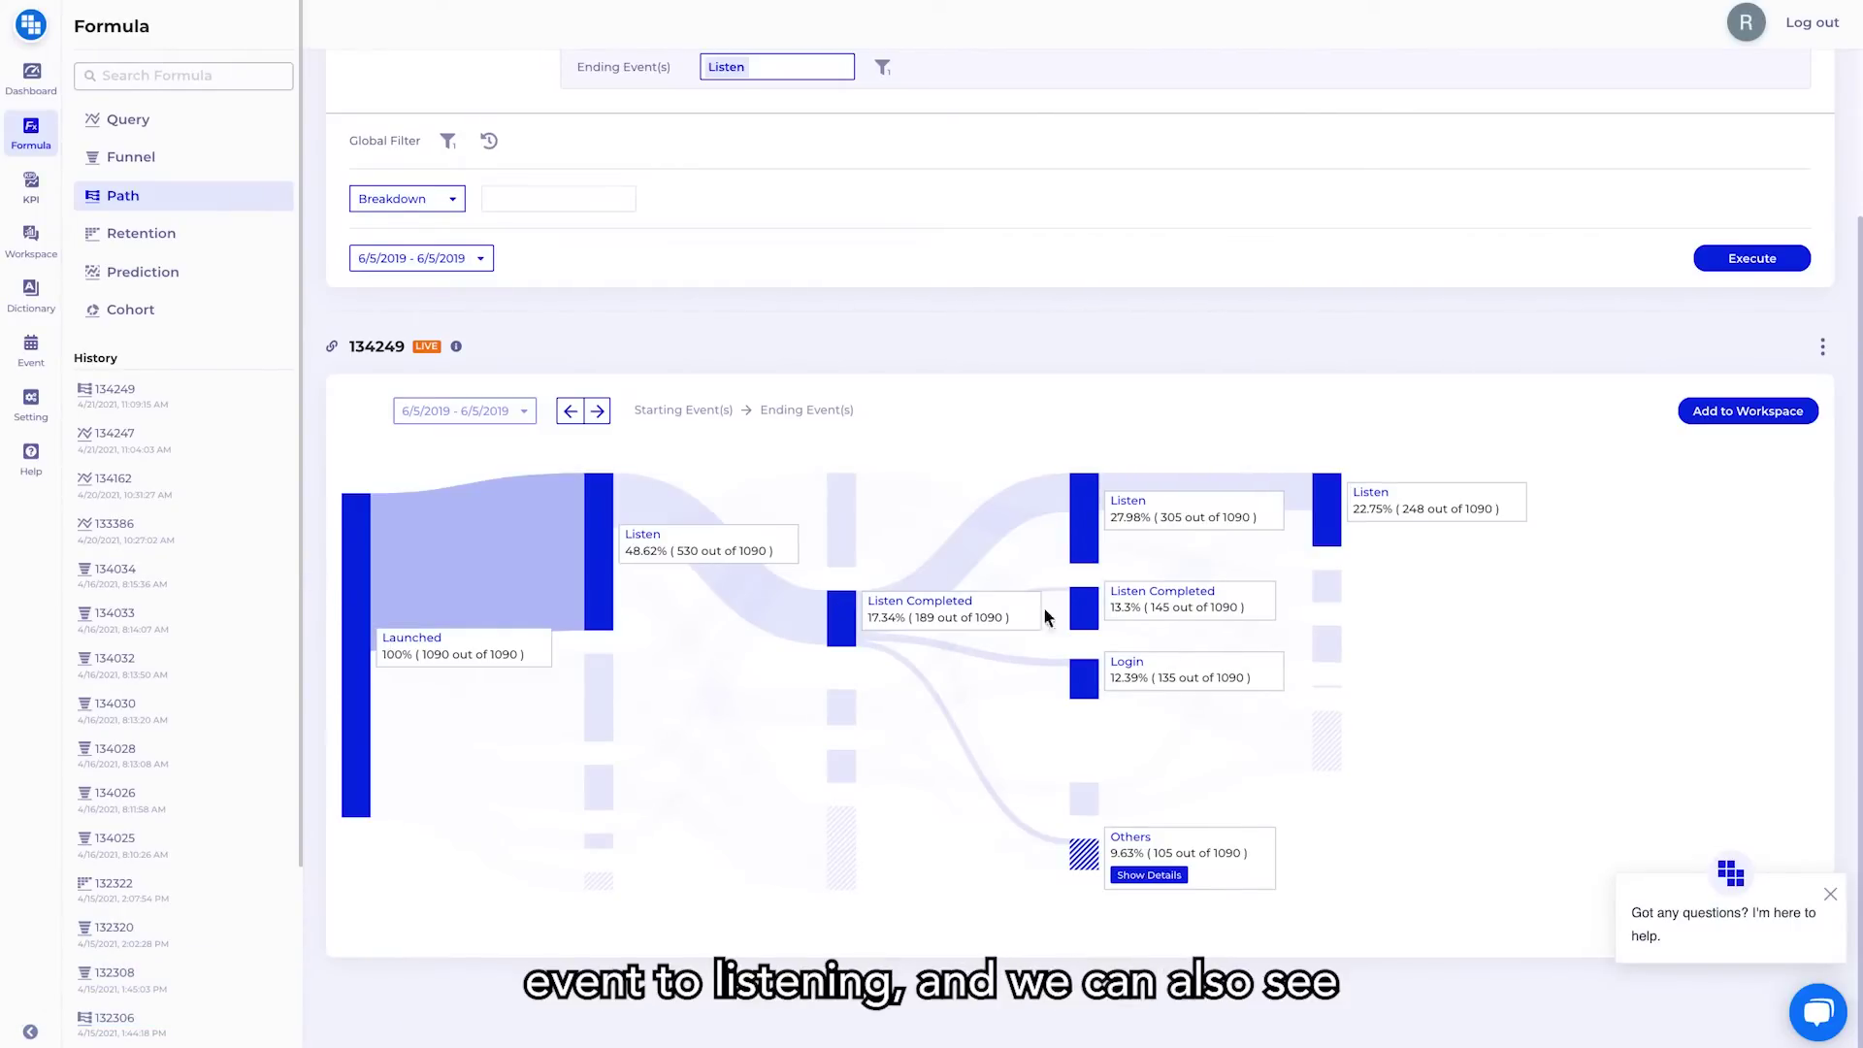
click(1151, 877)
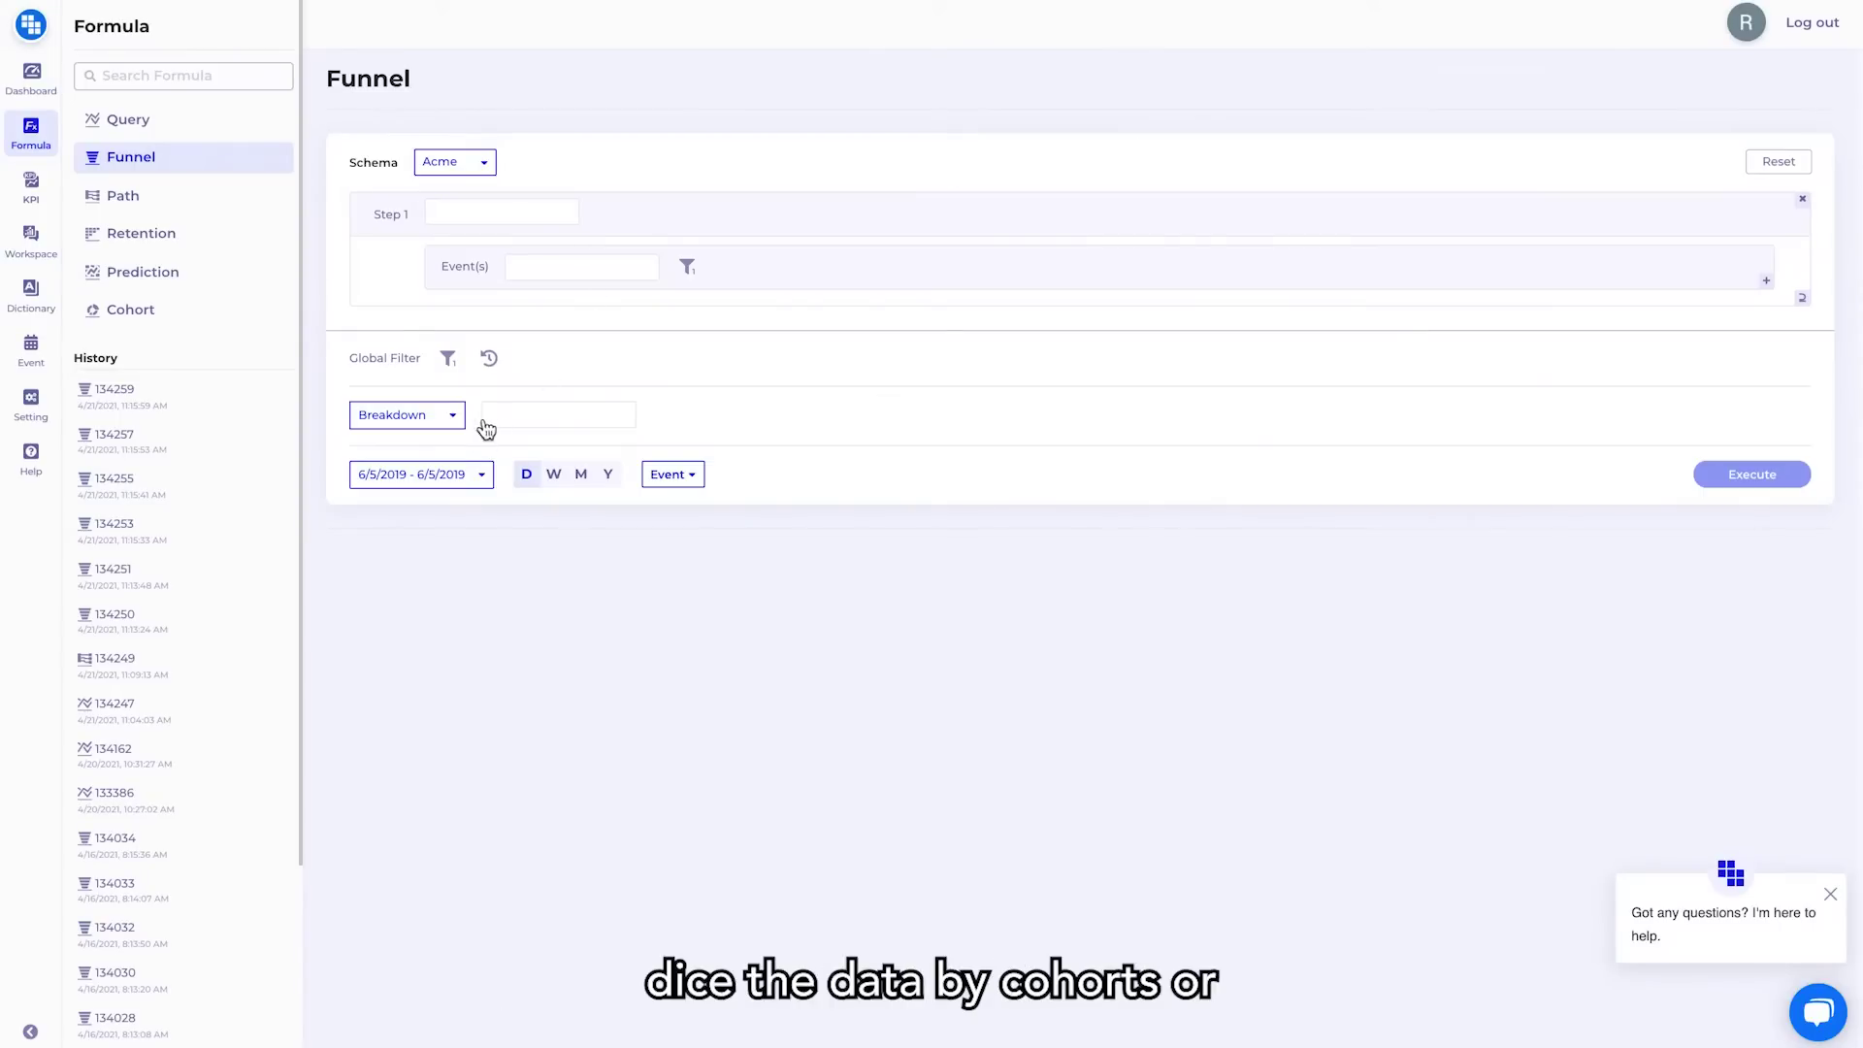
Step: Set Launched as the first funnel step
click(449, 418)
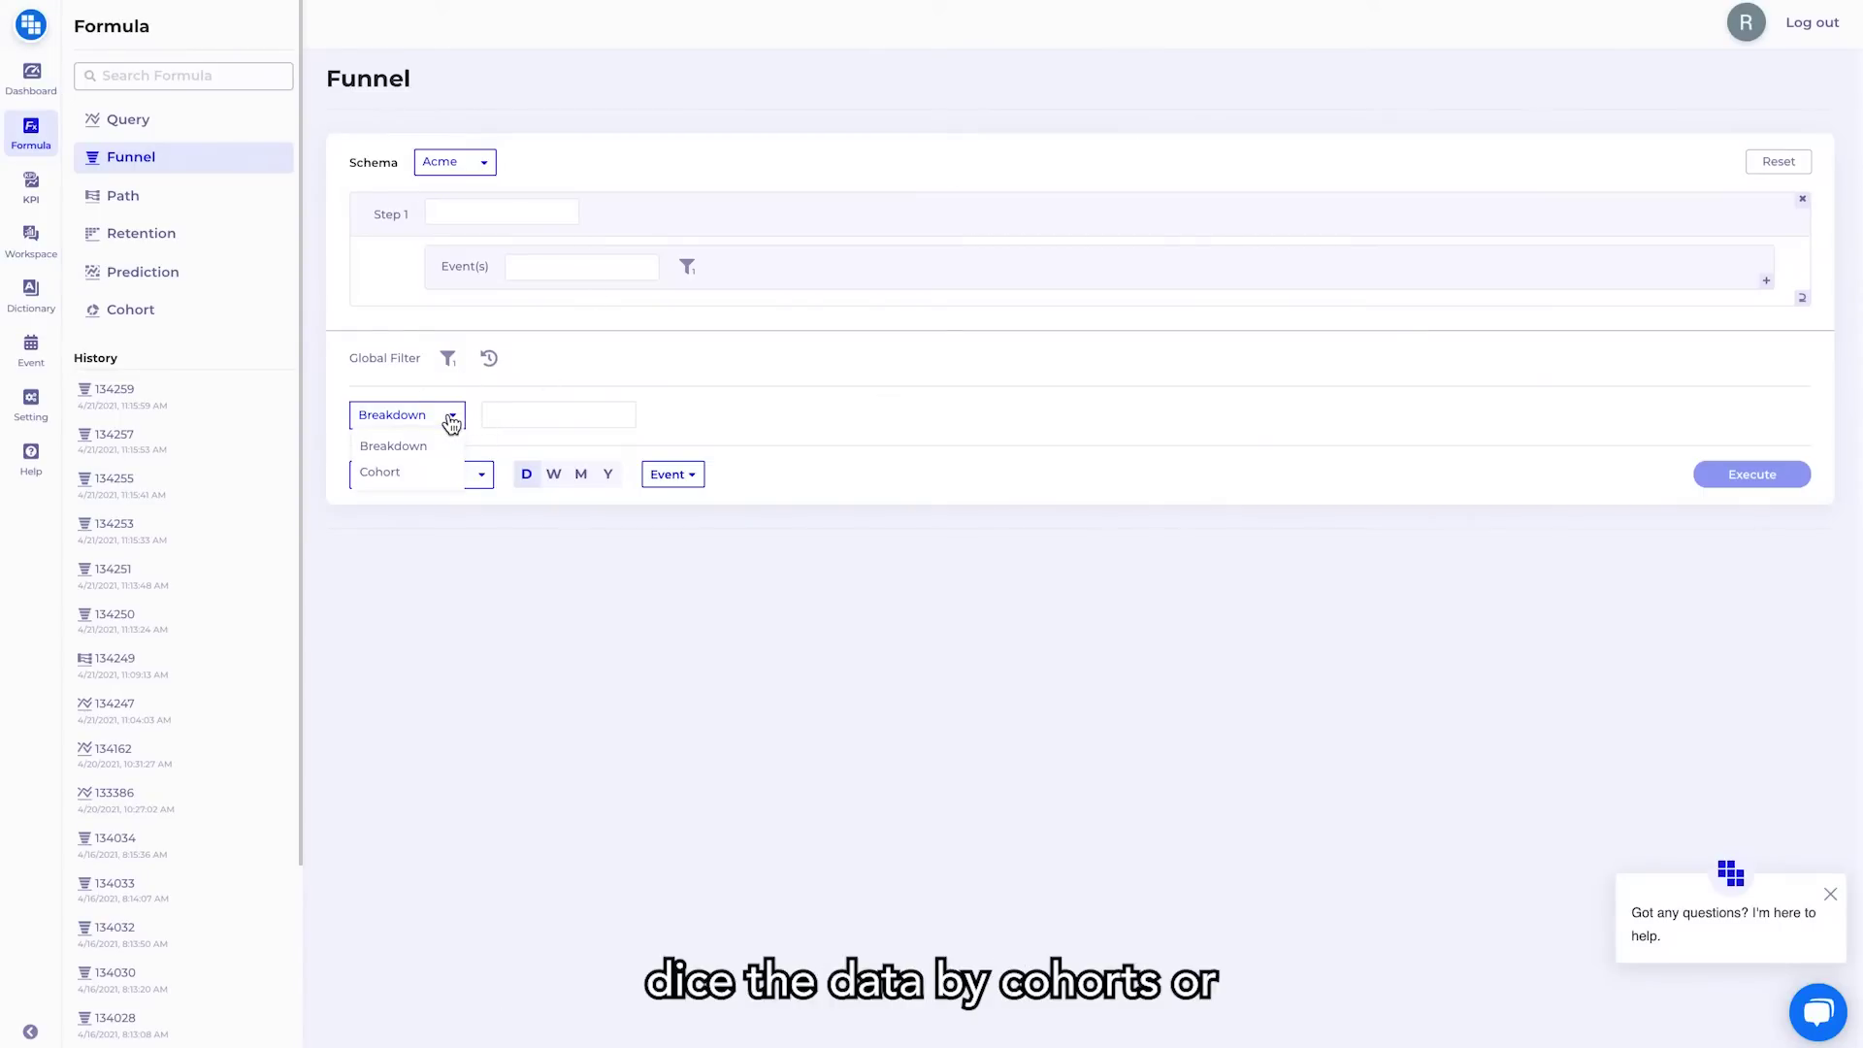
click(503, 612)
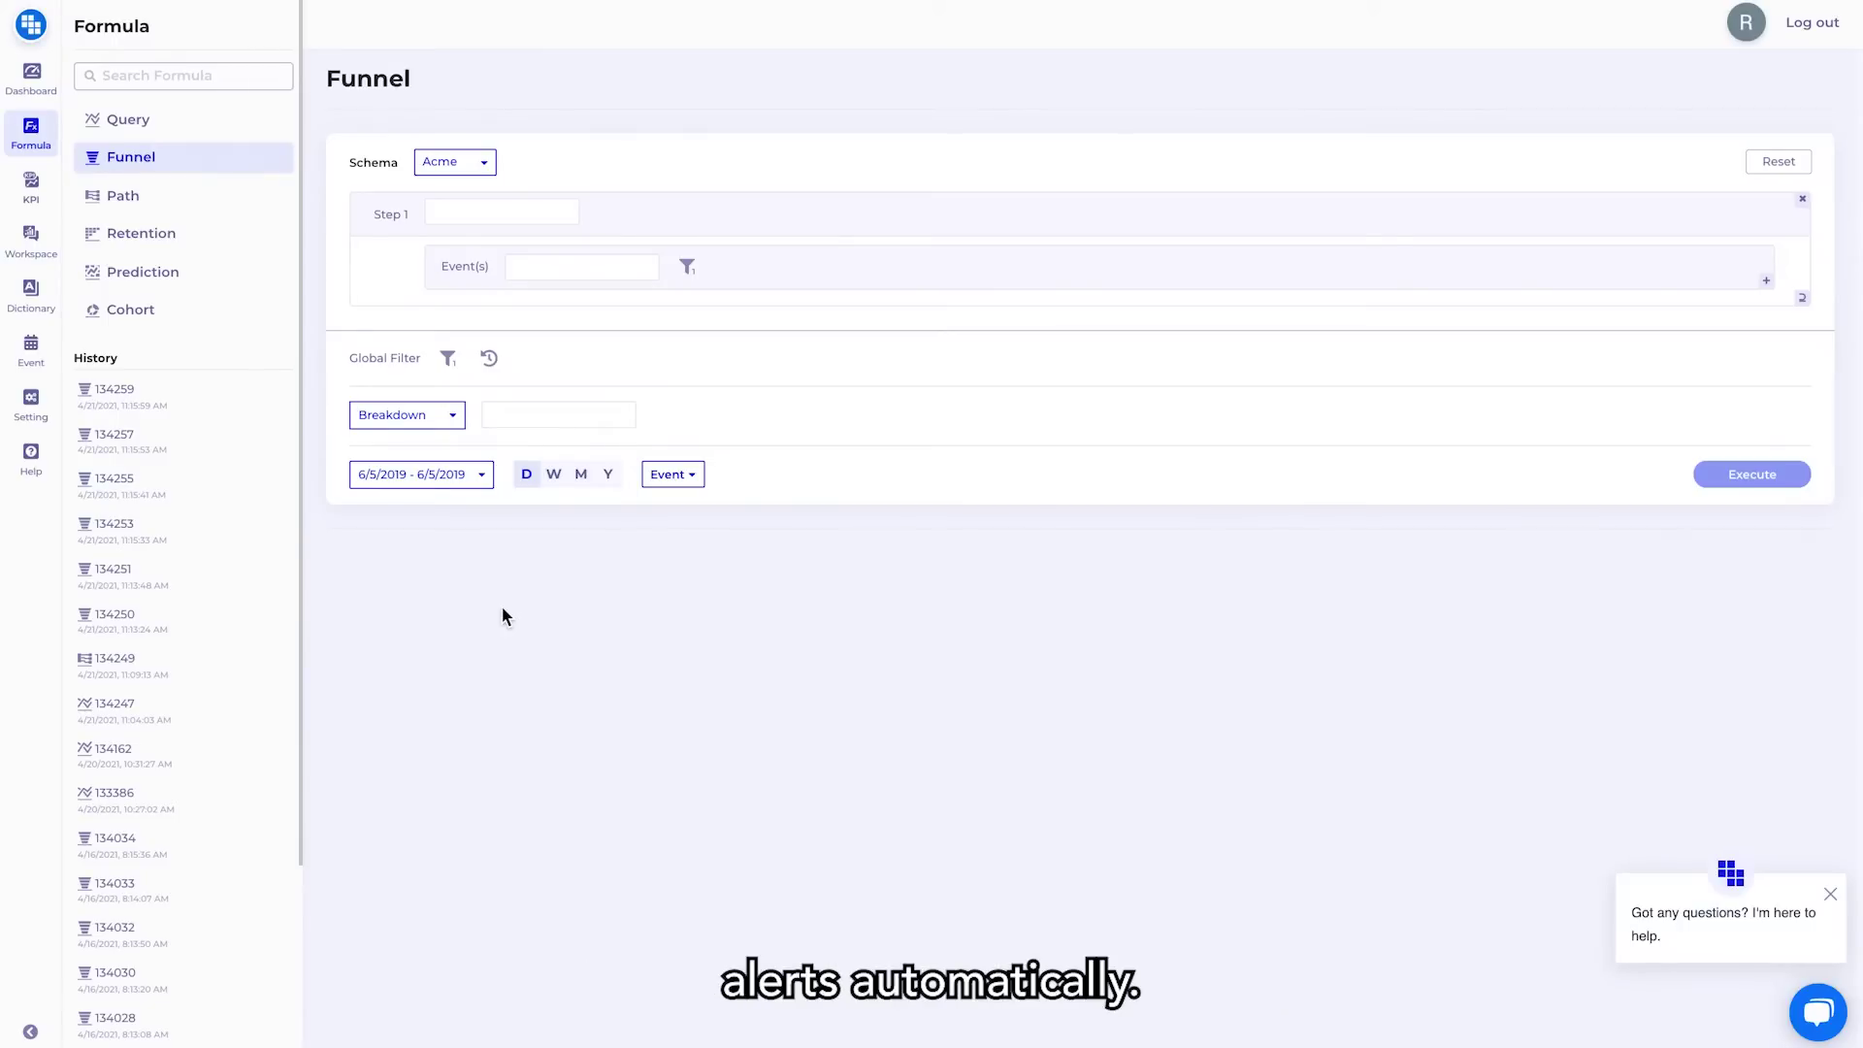
click(575, 272)
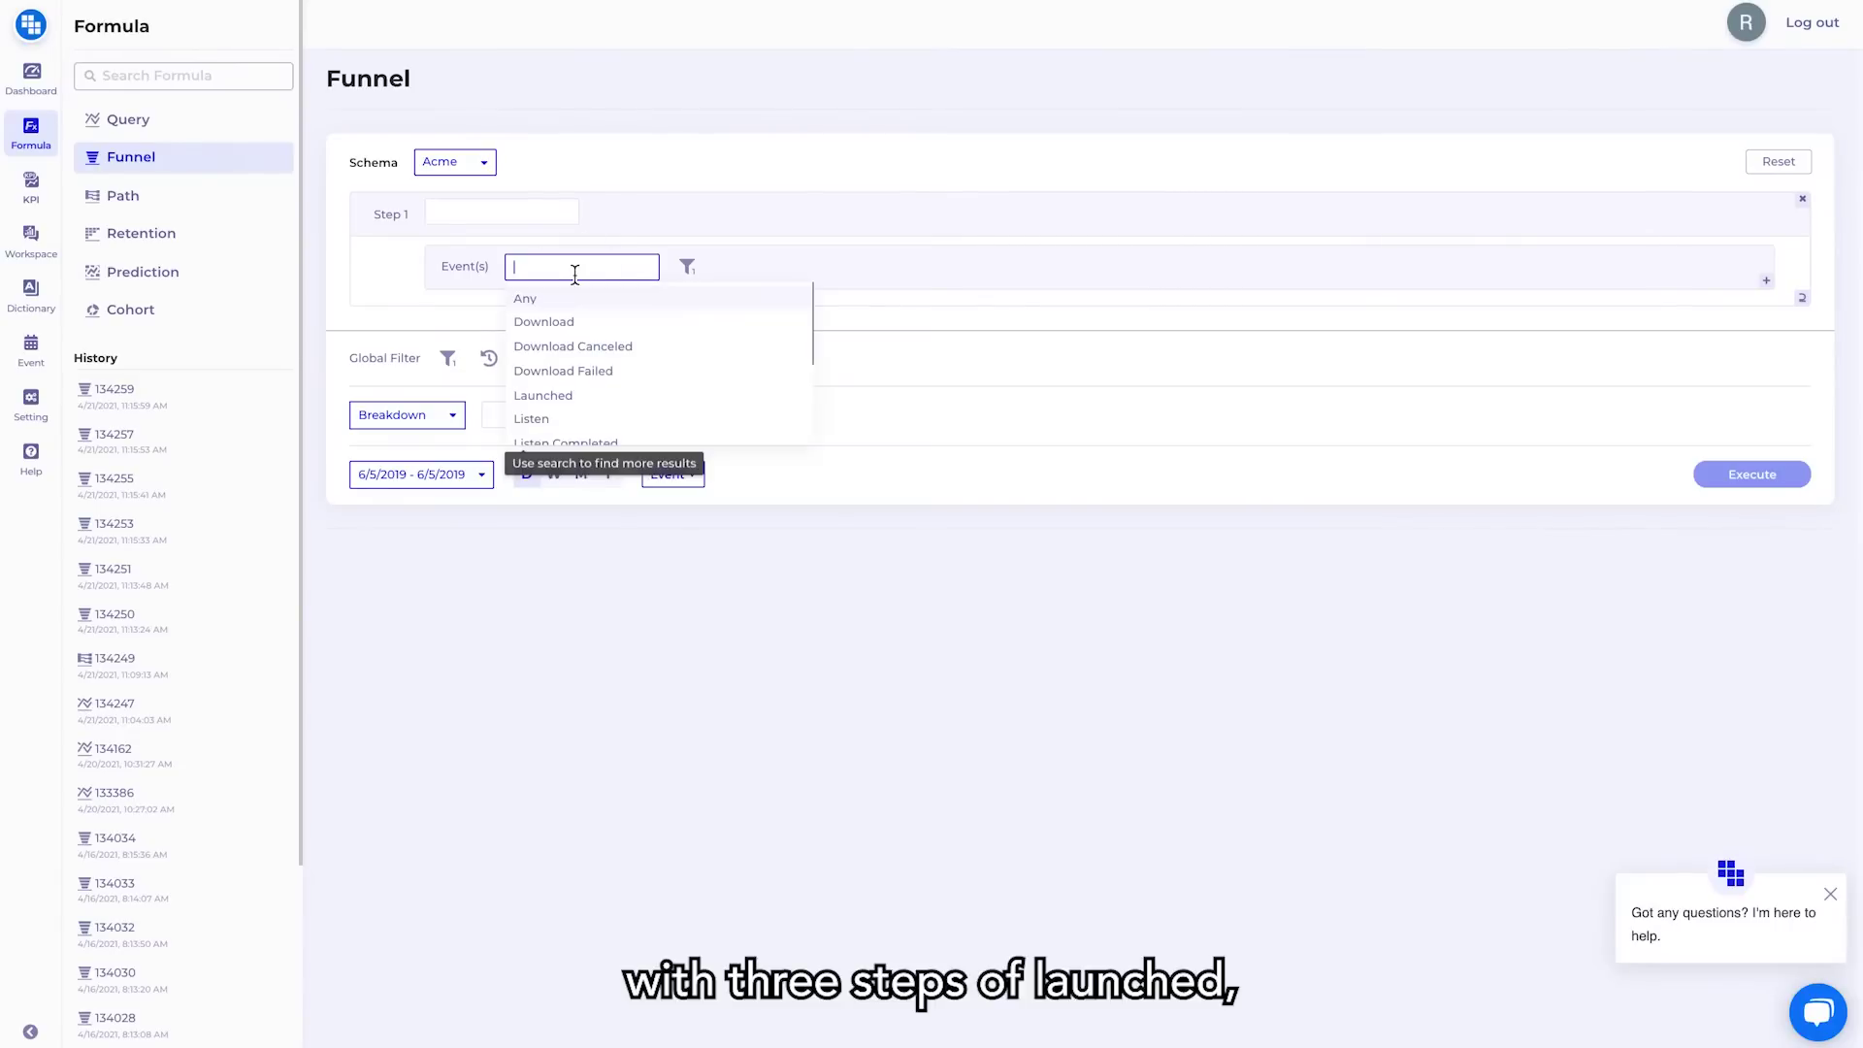
text(lau)
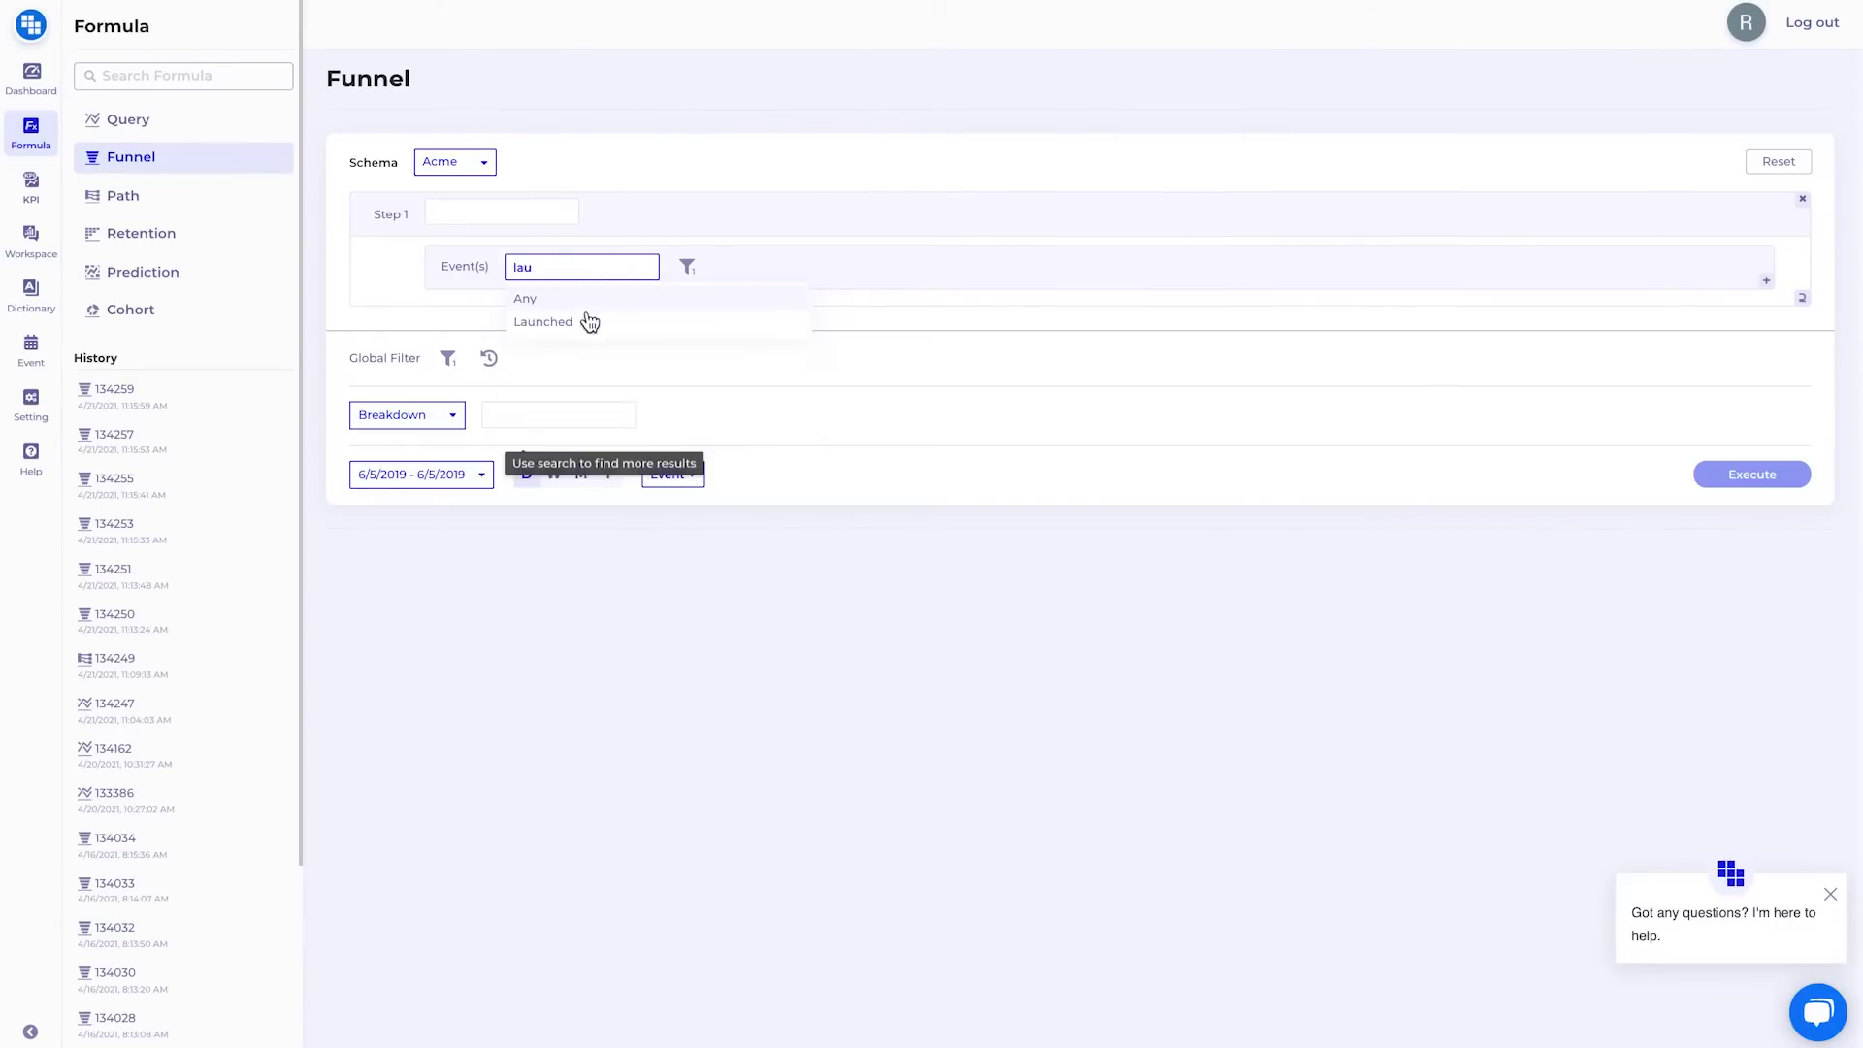
click(590, 320)
Step: Add Listen and Sing as the second and third funnel steps
click(1802, 298)
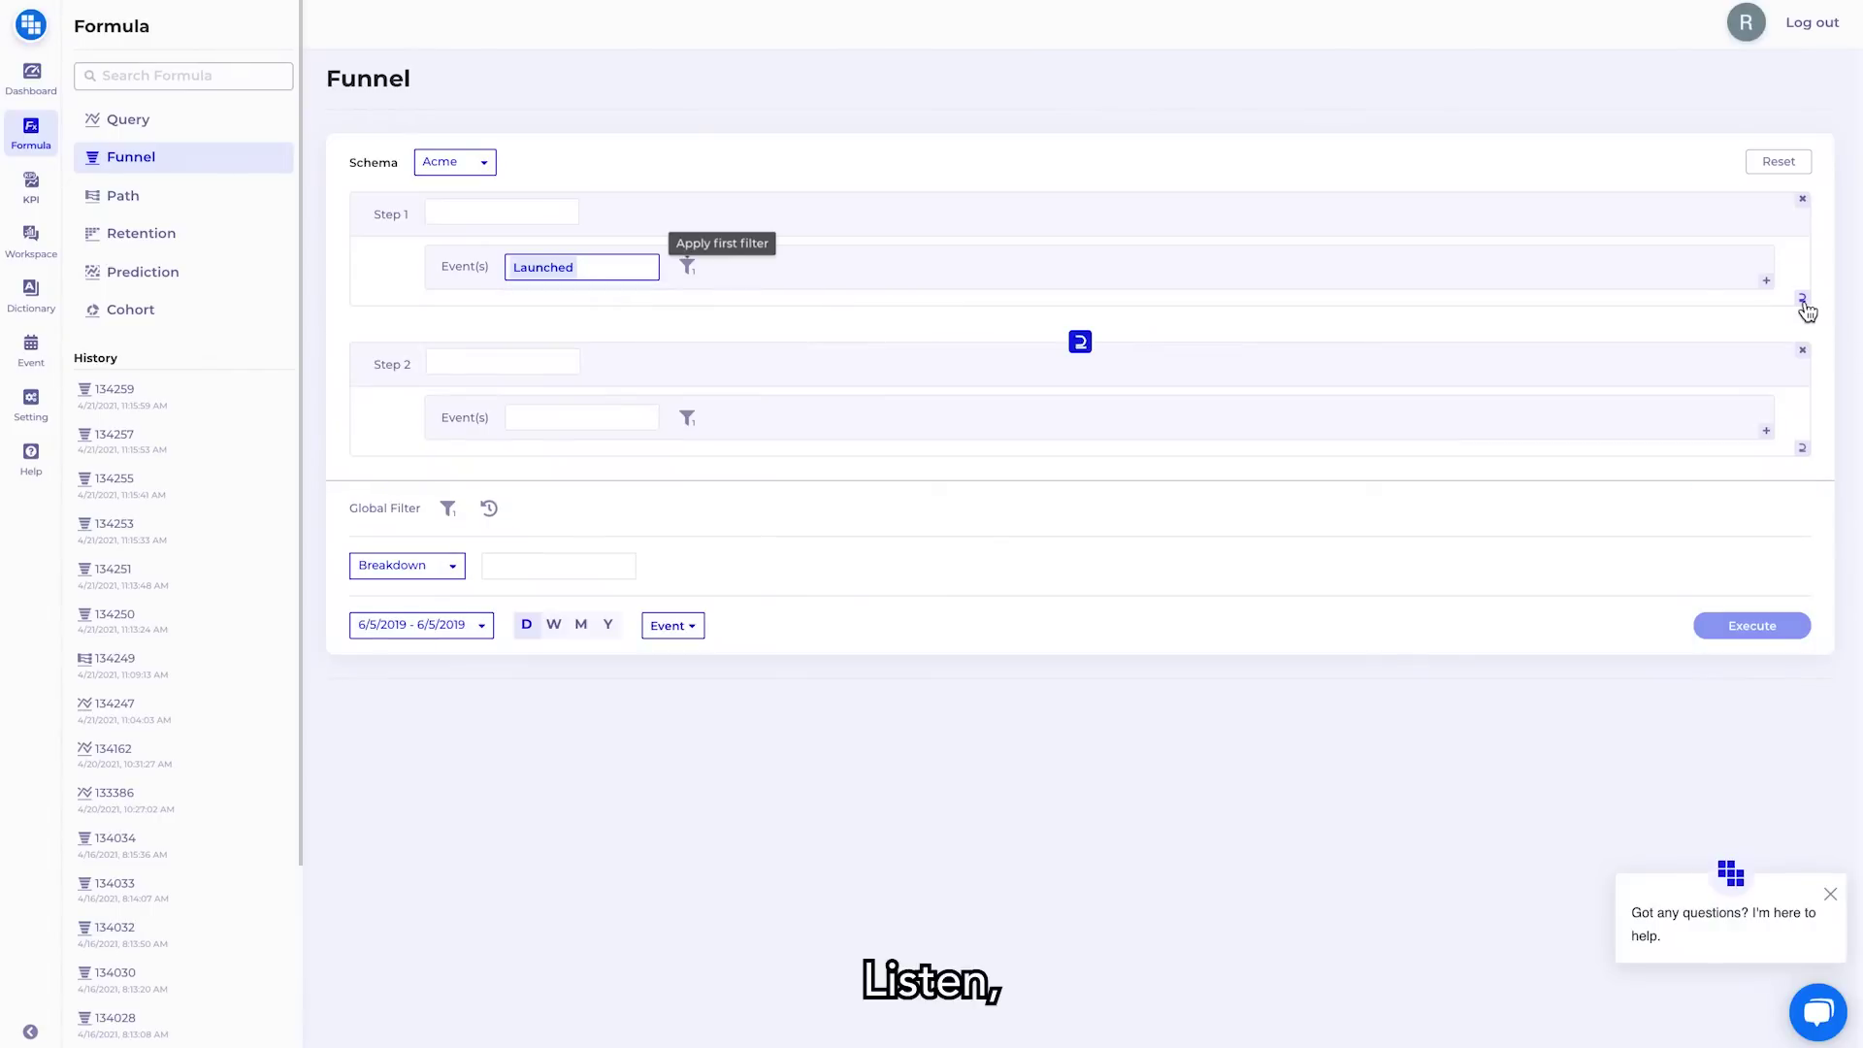
click(594, 417)
text(lis)
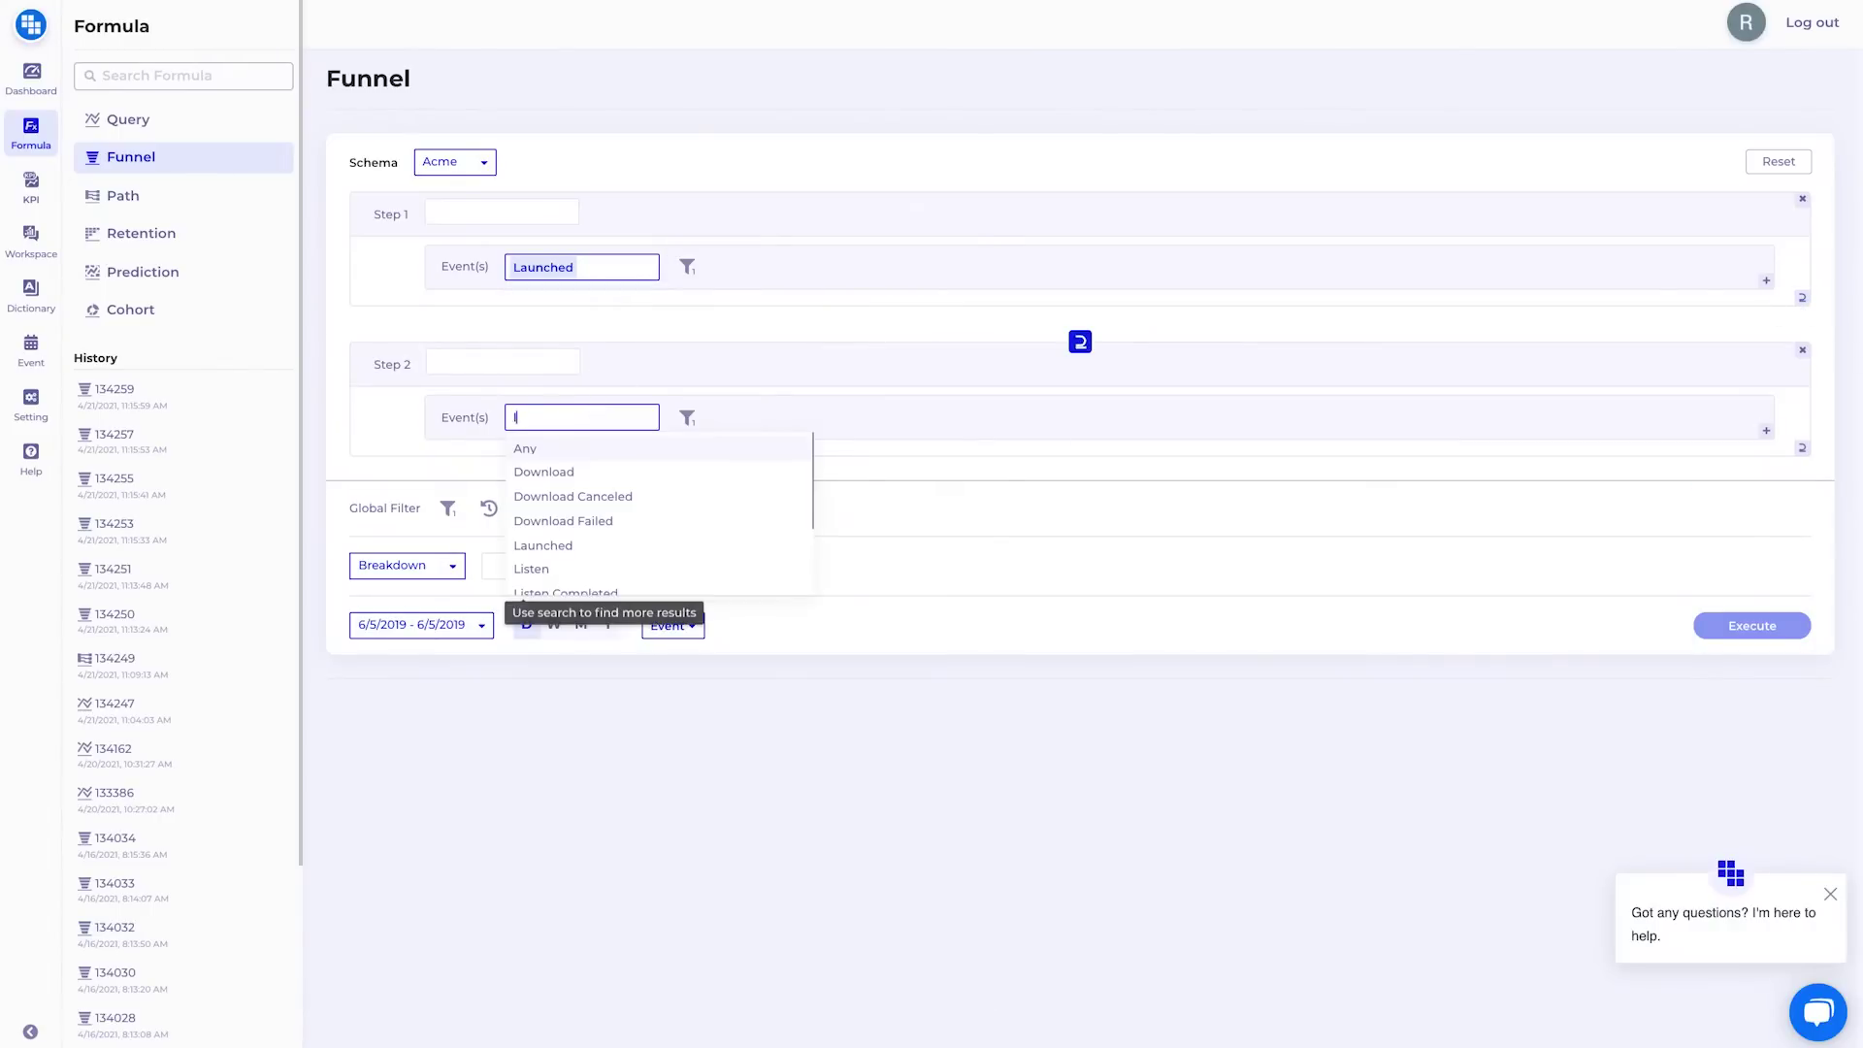
click(540, 474)
click(1802, 449)
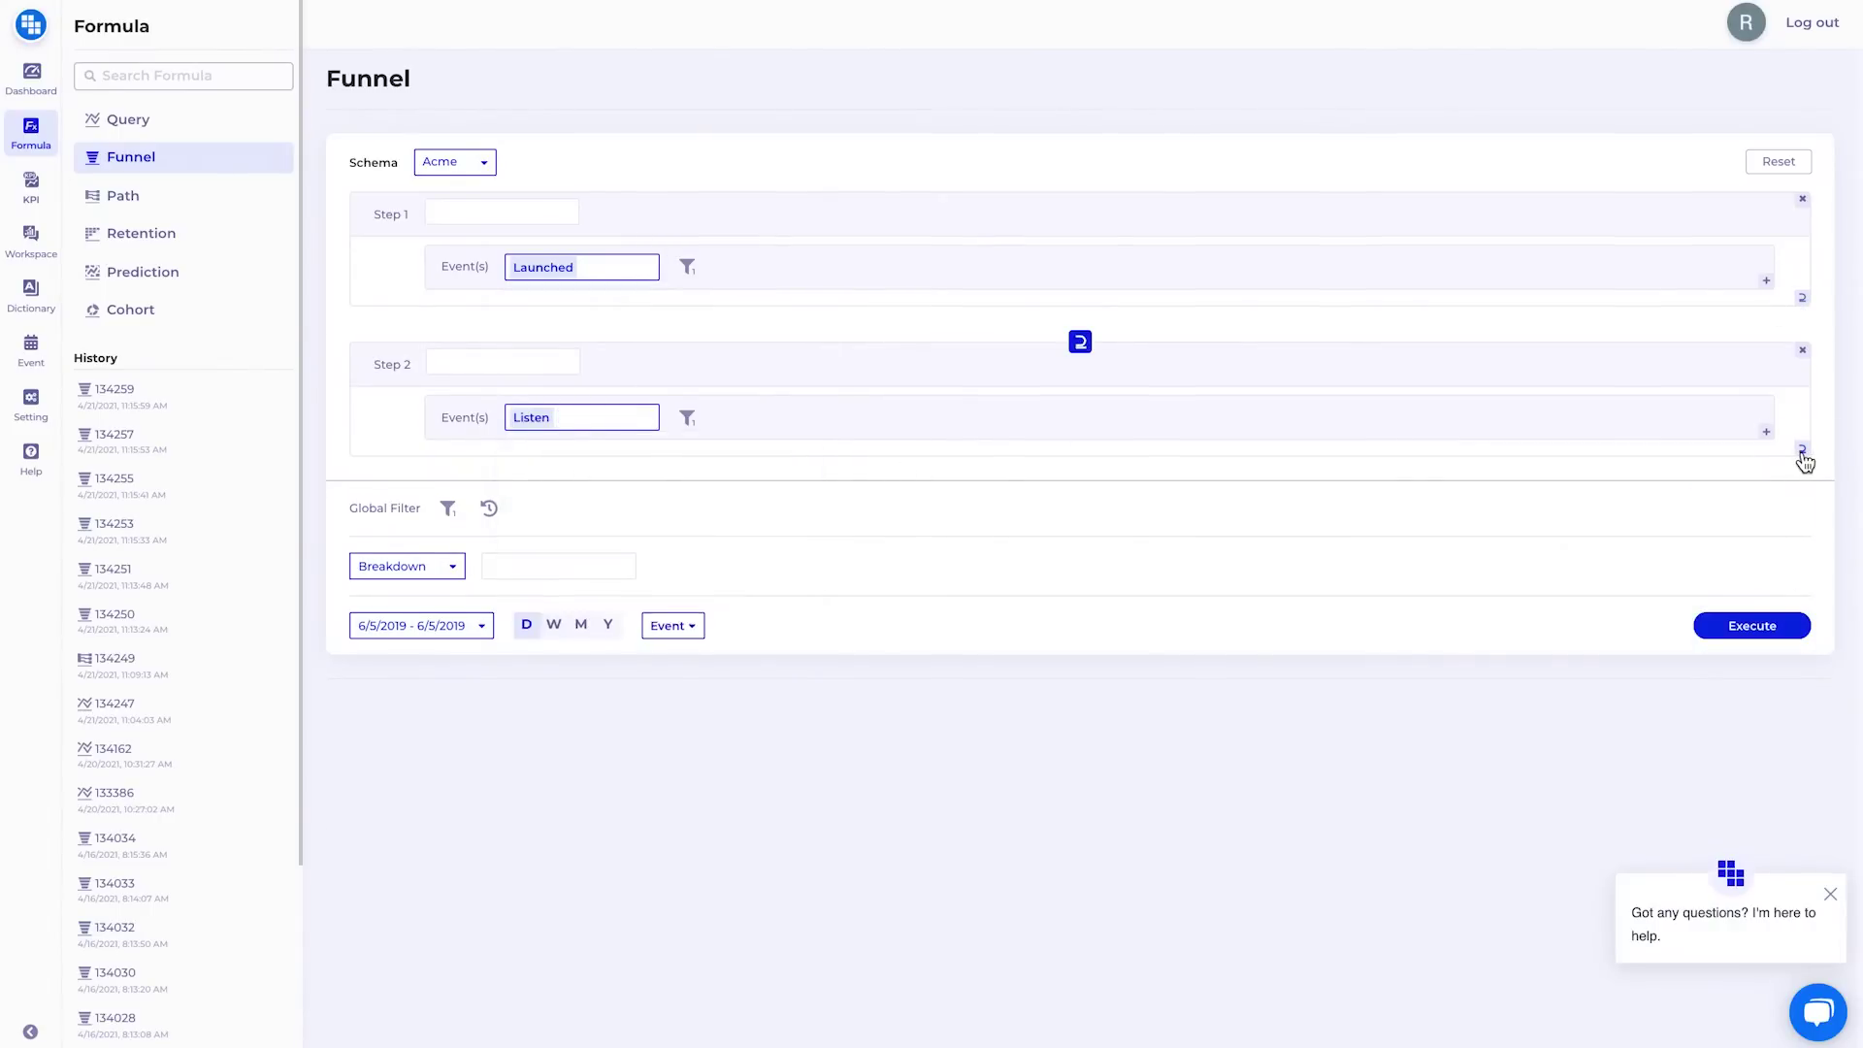
click(608, 571)
text(sing)
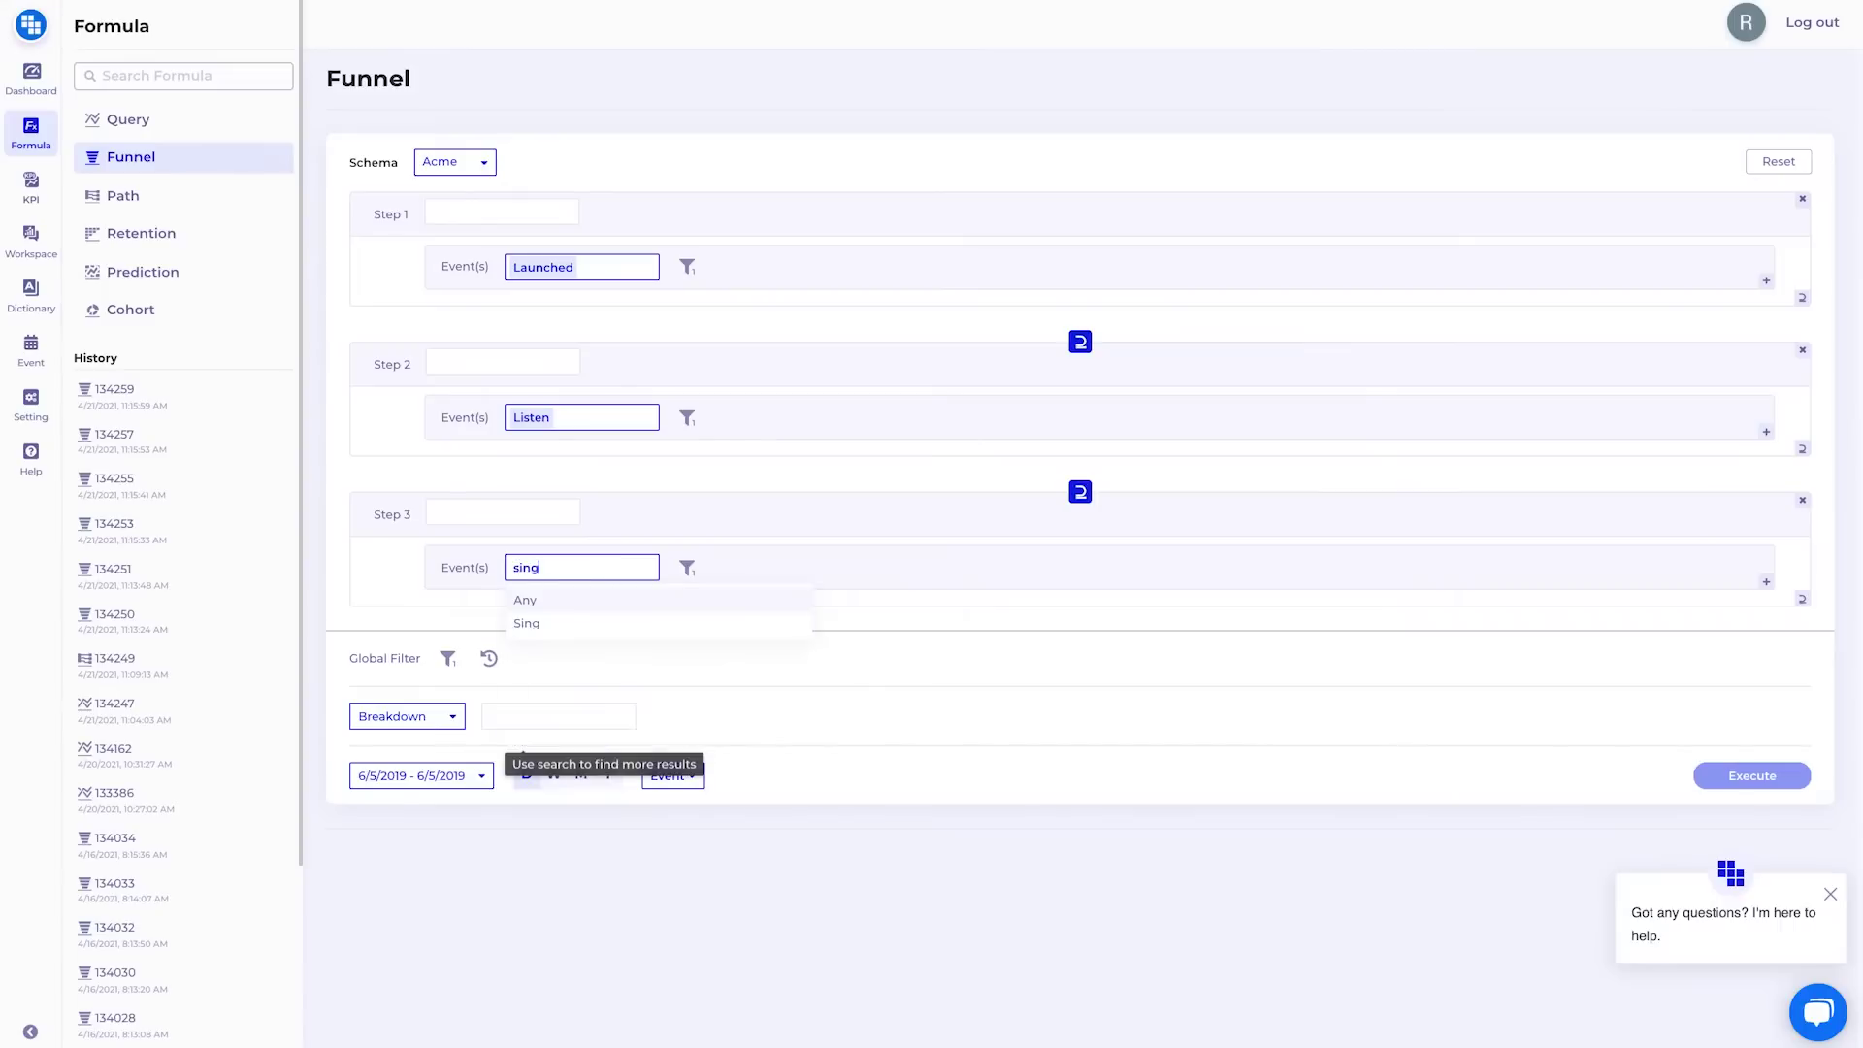
click(594, 629)
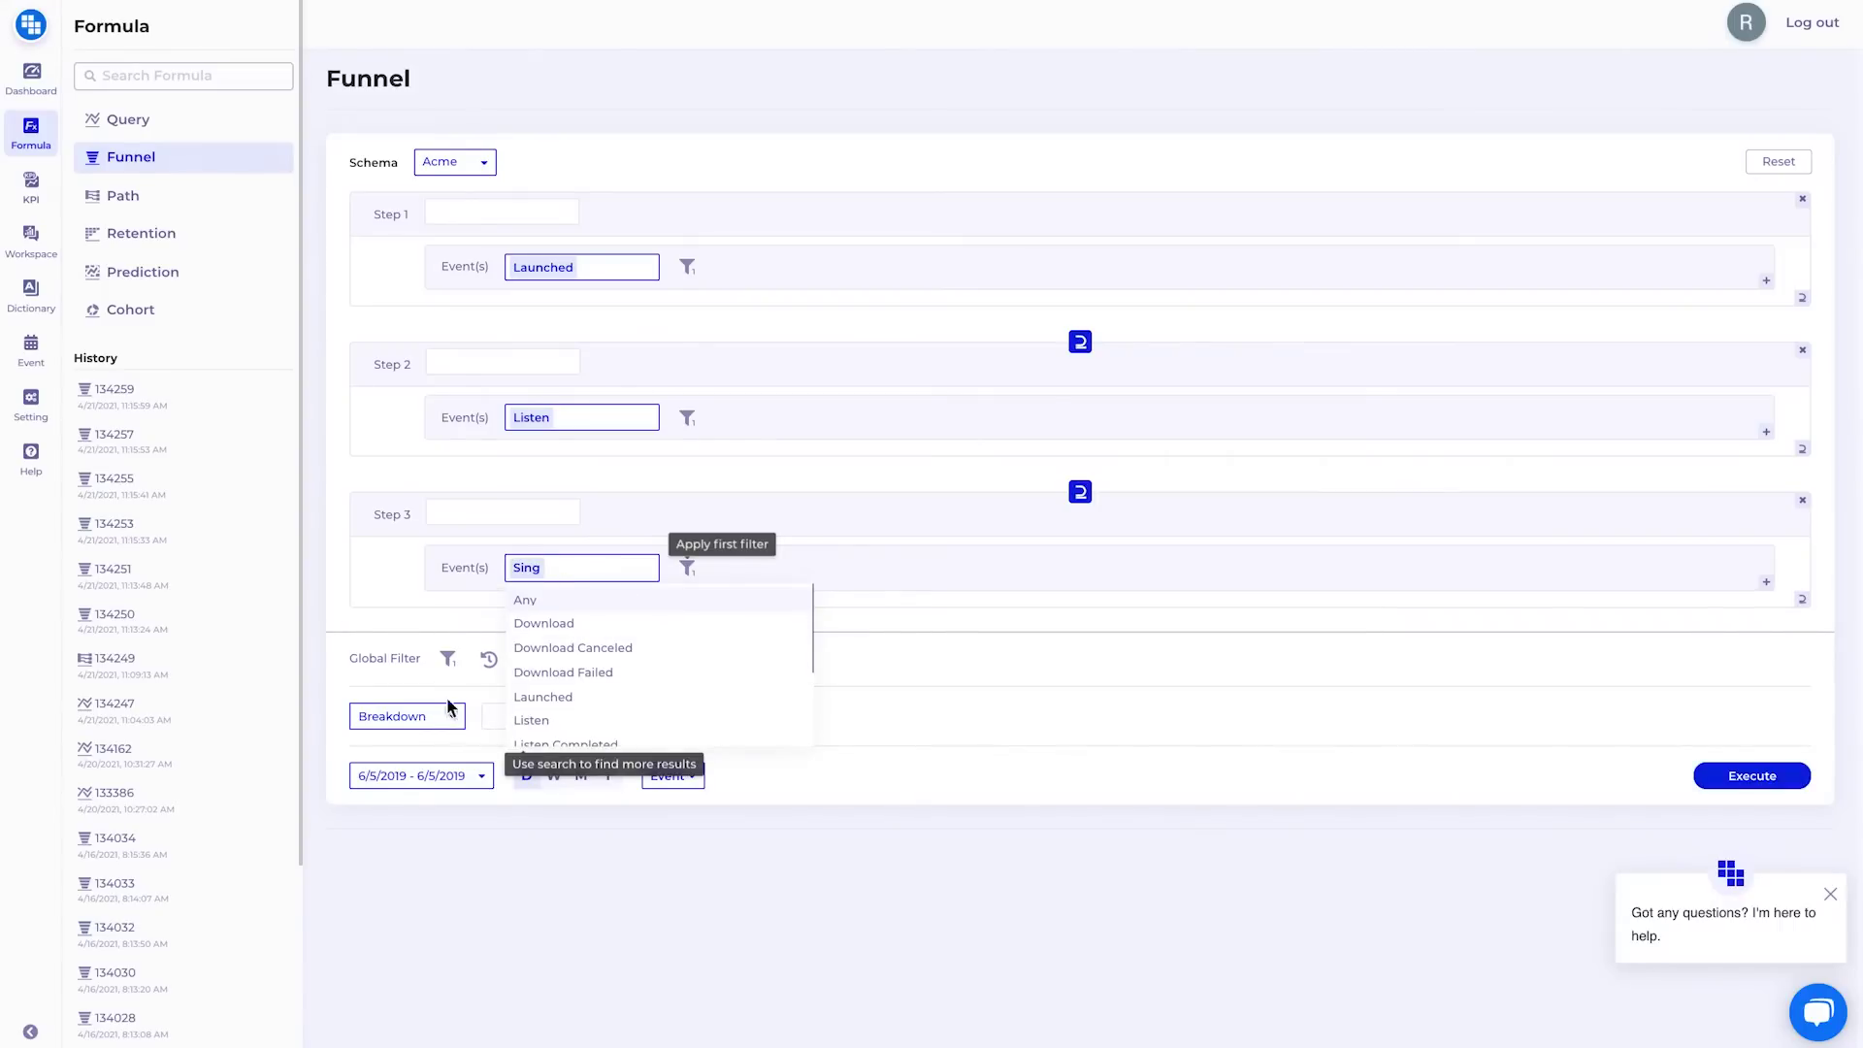
Step: Break the funnel down by Device Family and run it
click(495, 717)
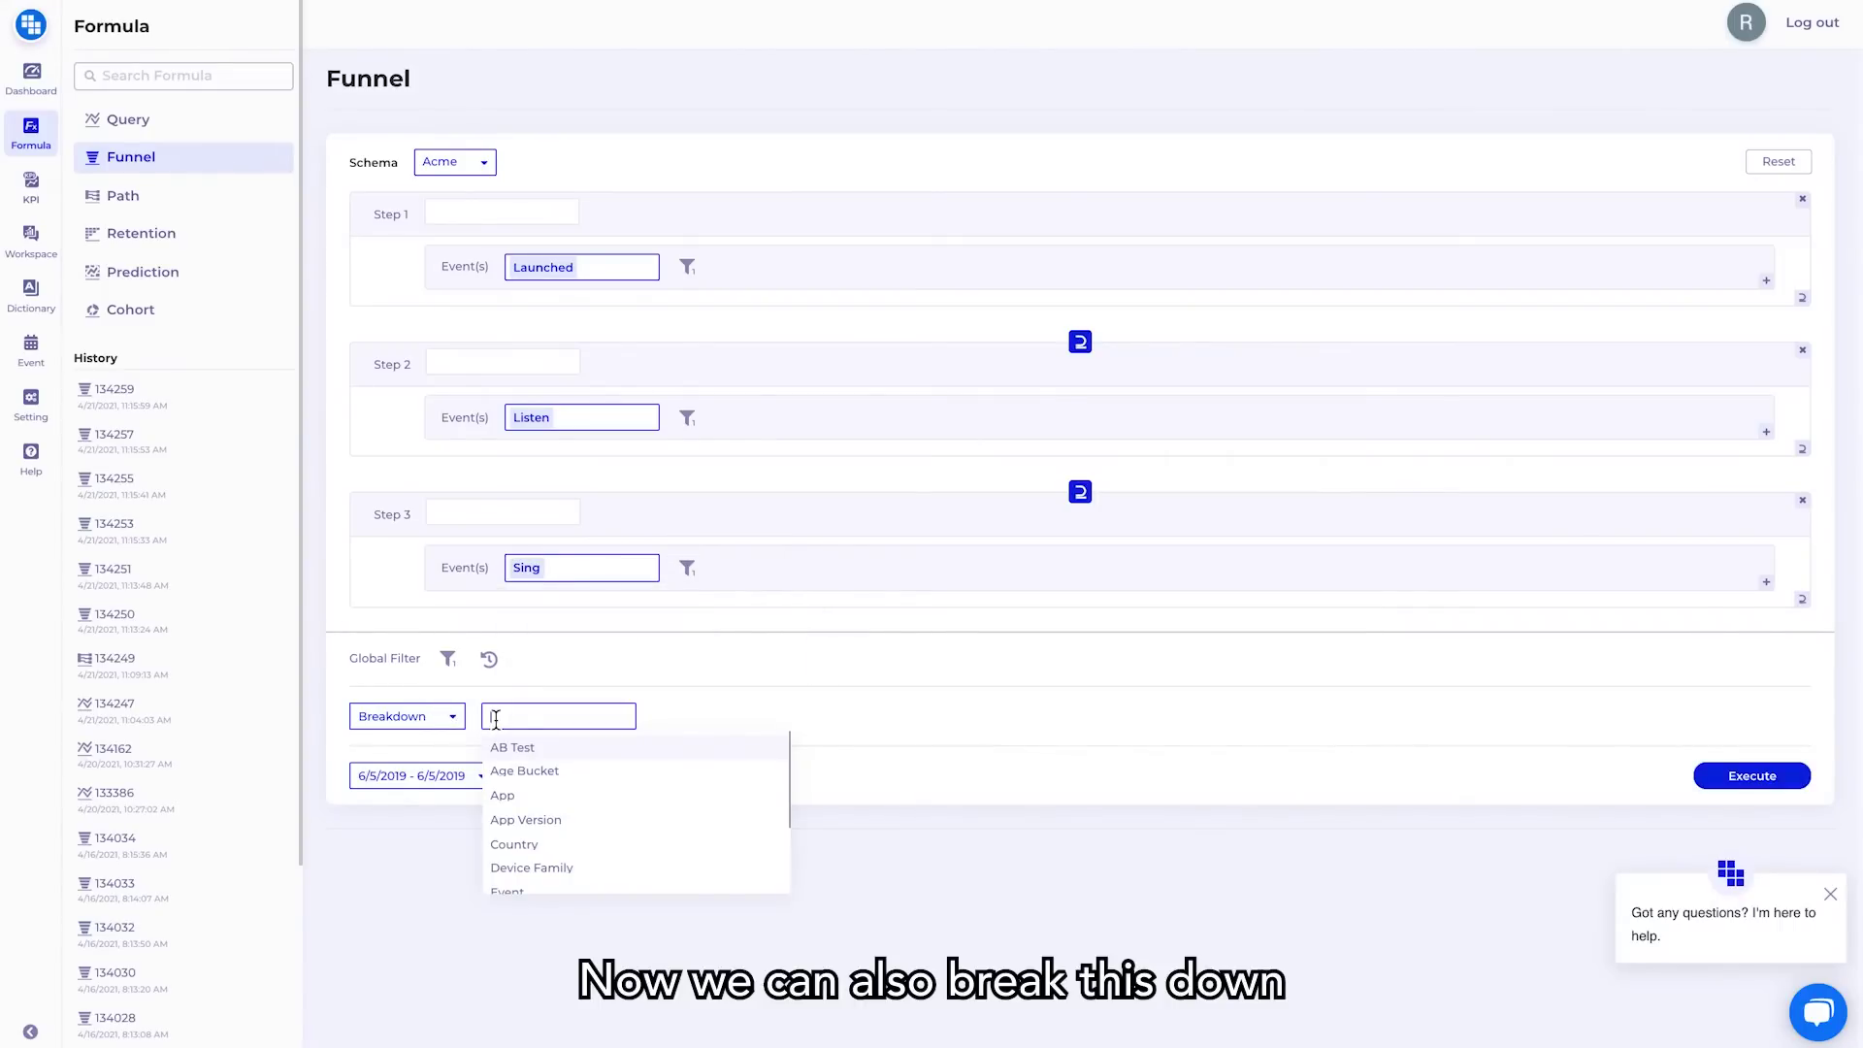
text(devi)
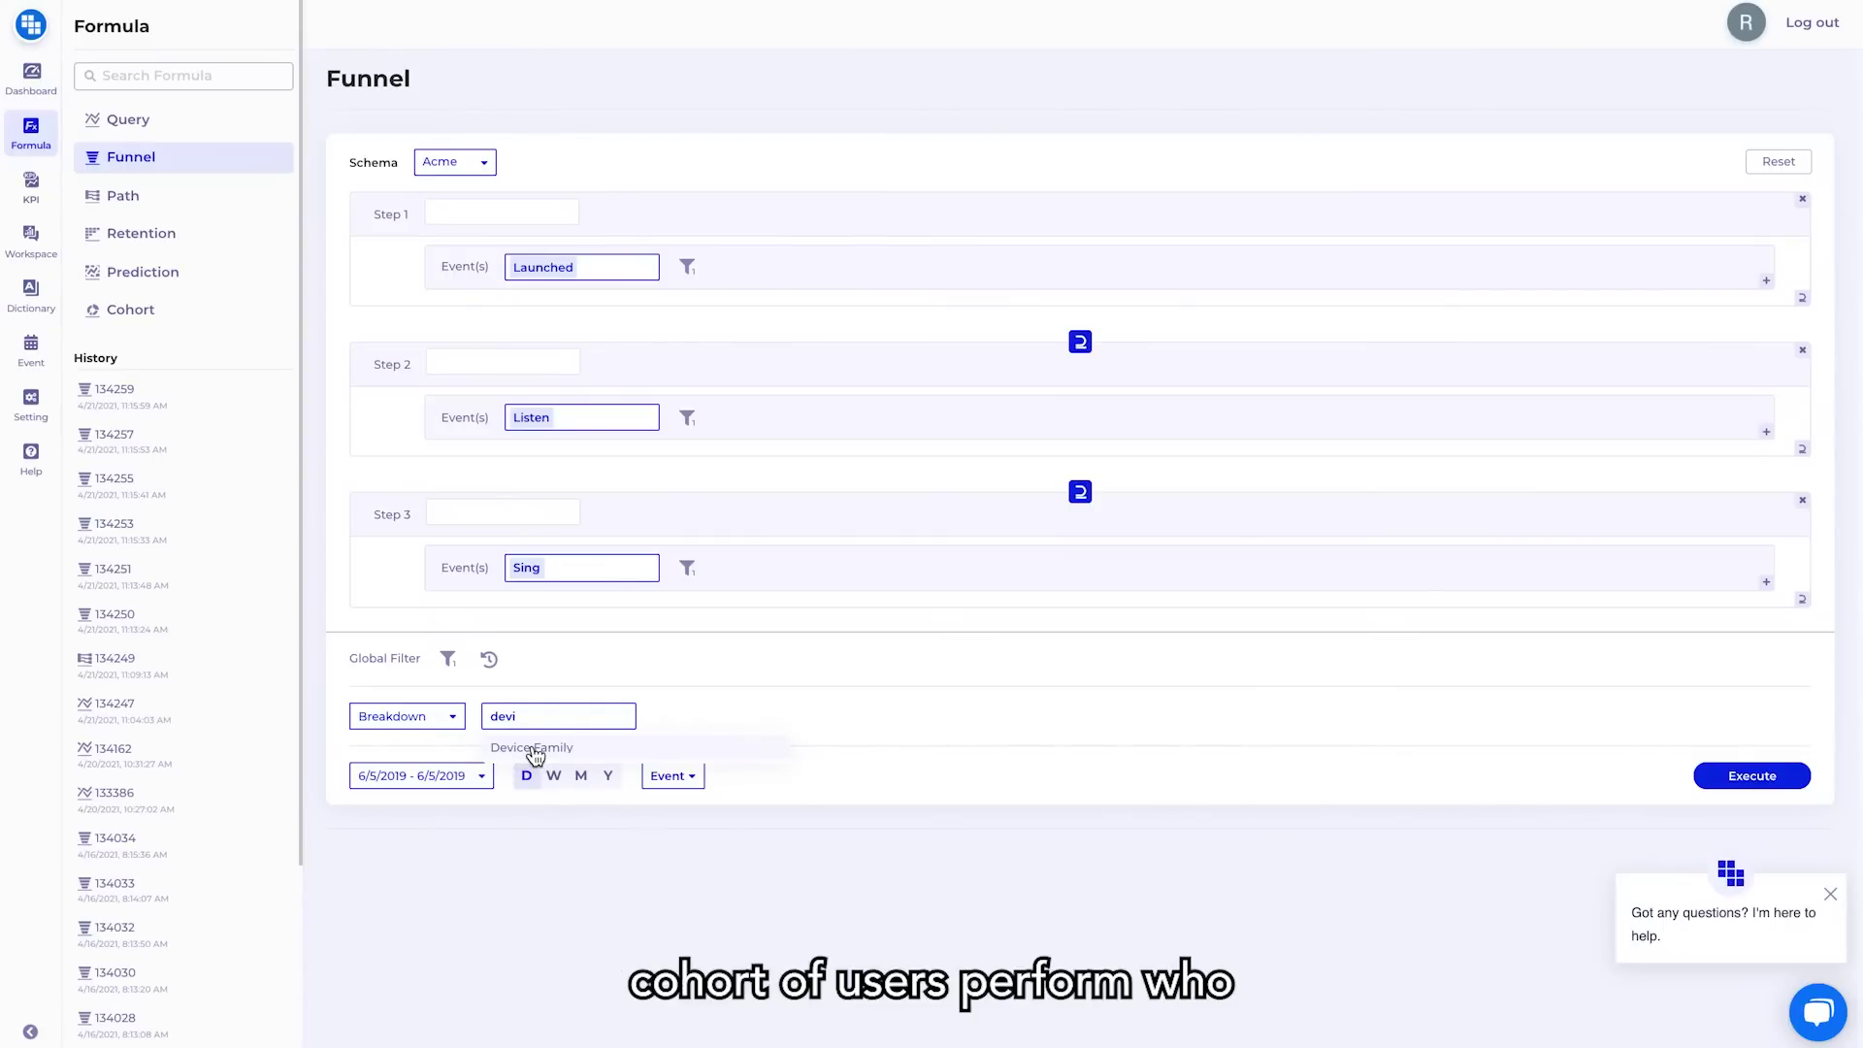
click(534, 749)
click(1762, 777)
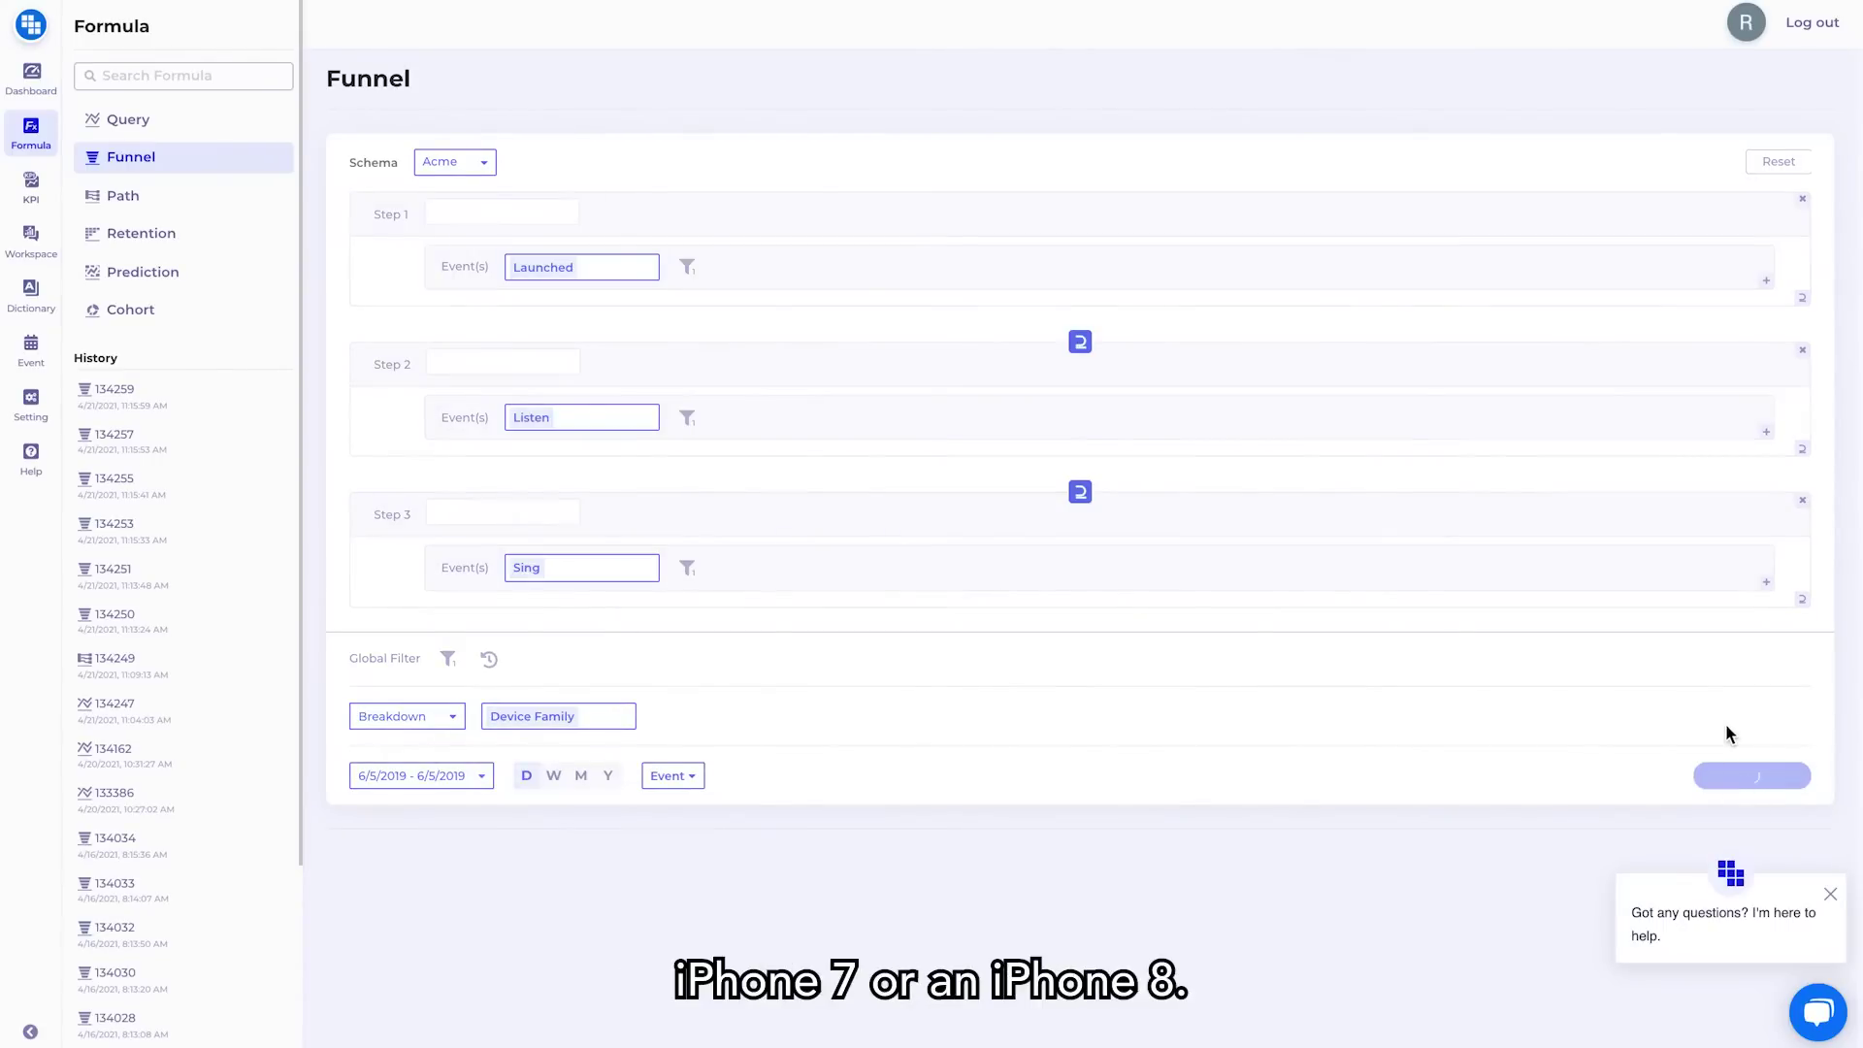
Step: Rerun the funnel over the last 15 days, then view the iPhone 8 Plus and iPhone X series
scroll(1725, 732, down, 4)
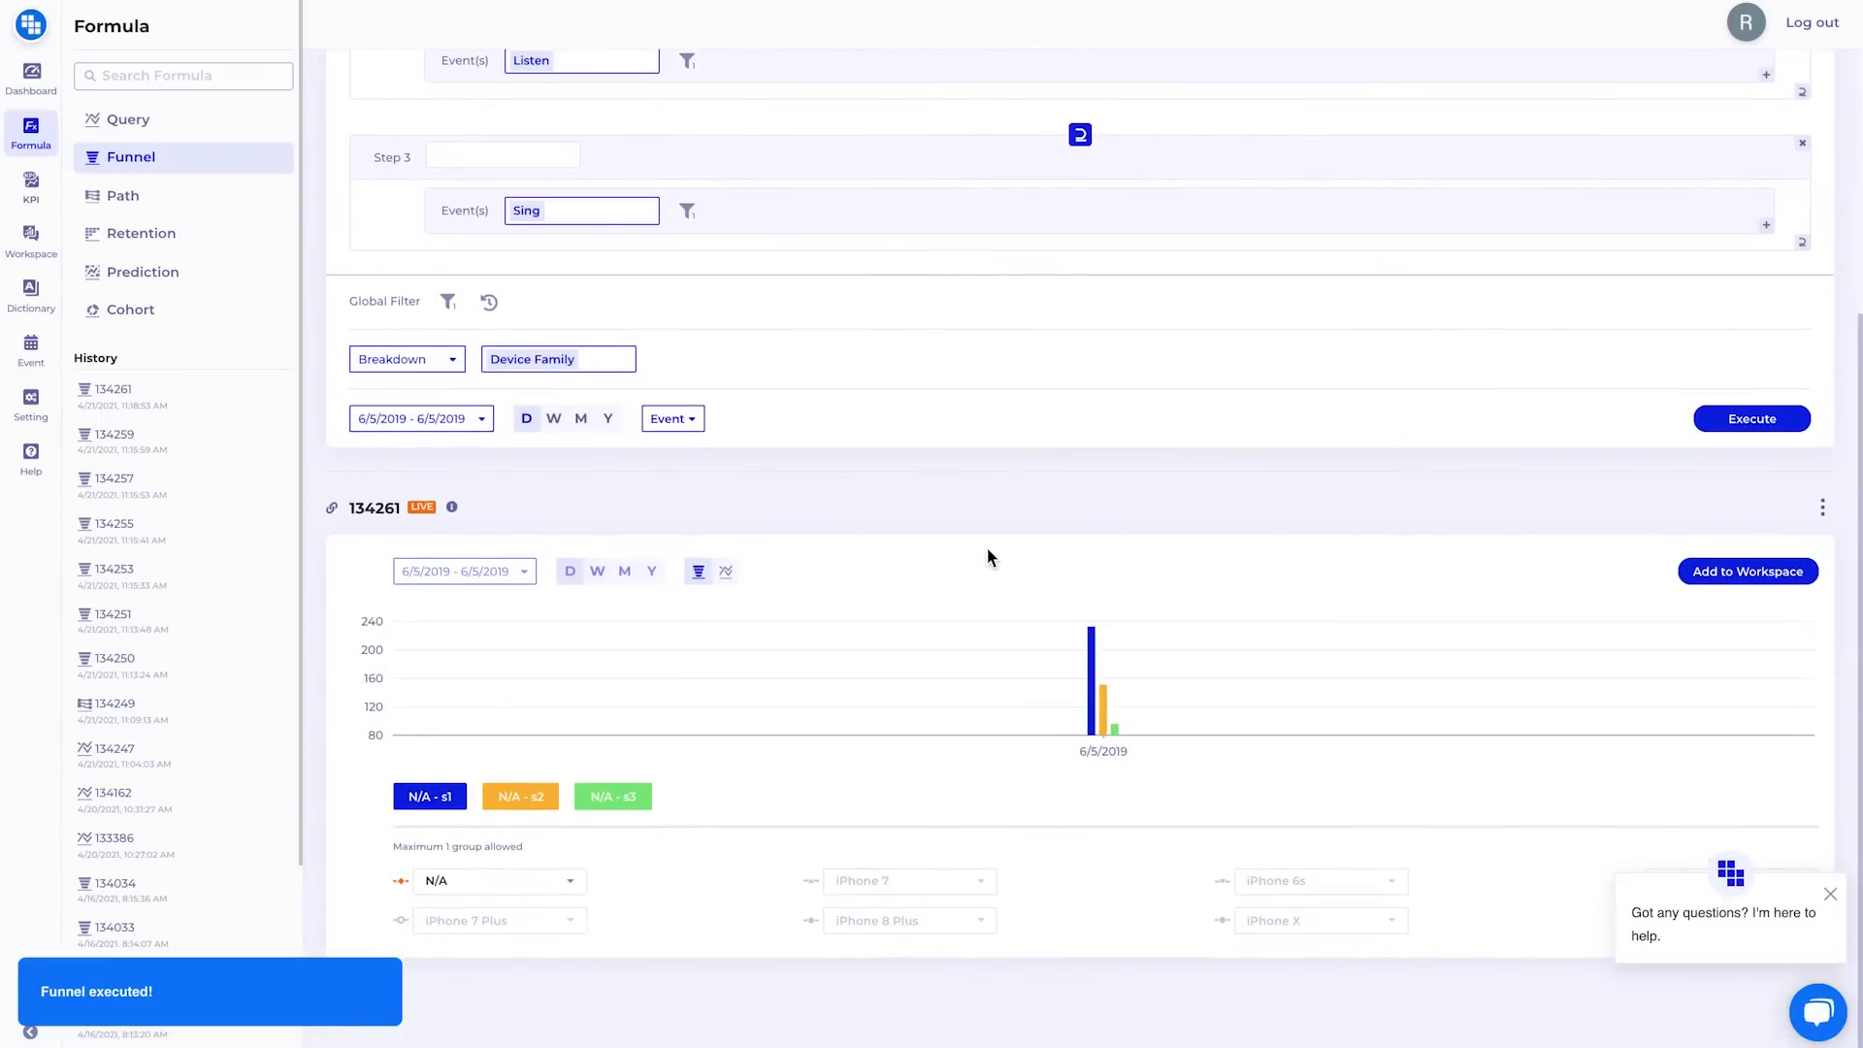
click(457, 427)
click(401, 505)
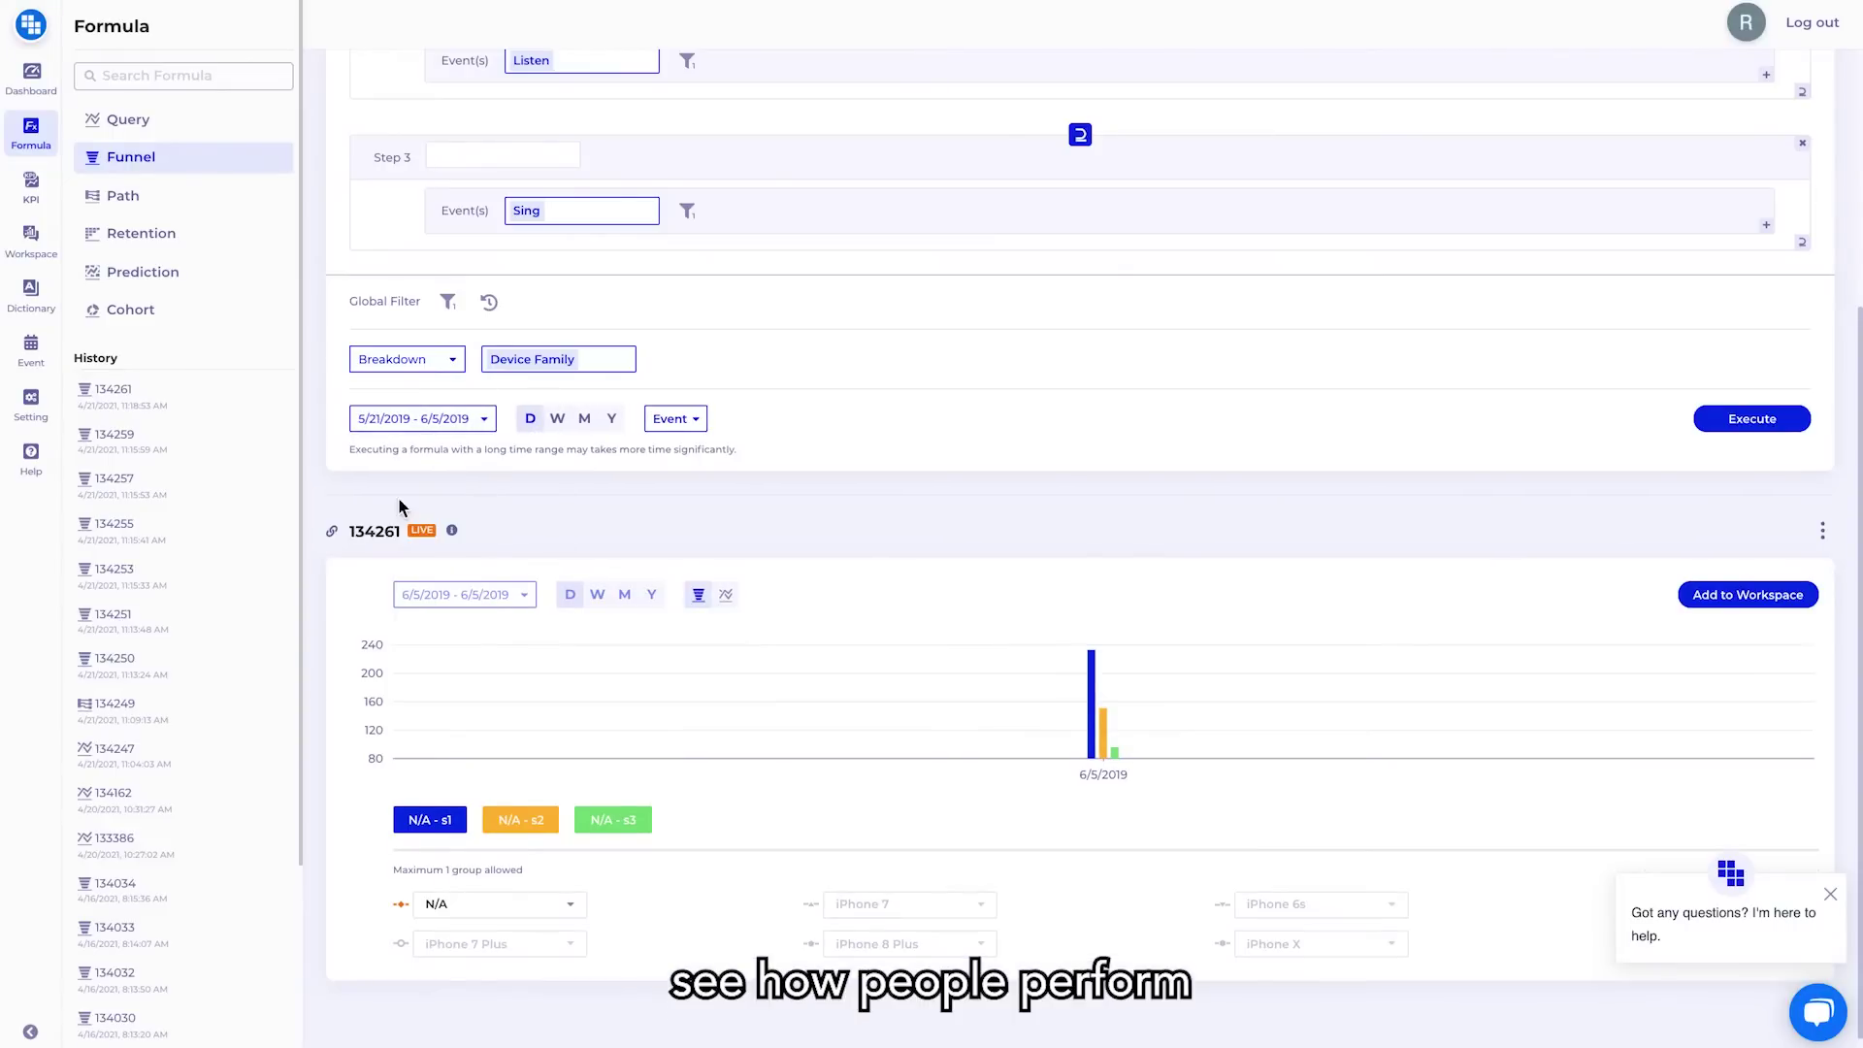
click(1742, 422)
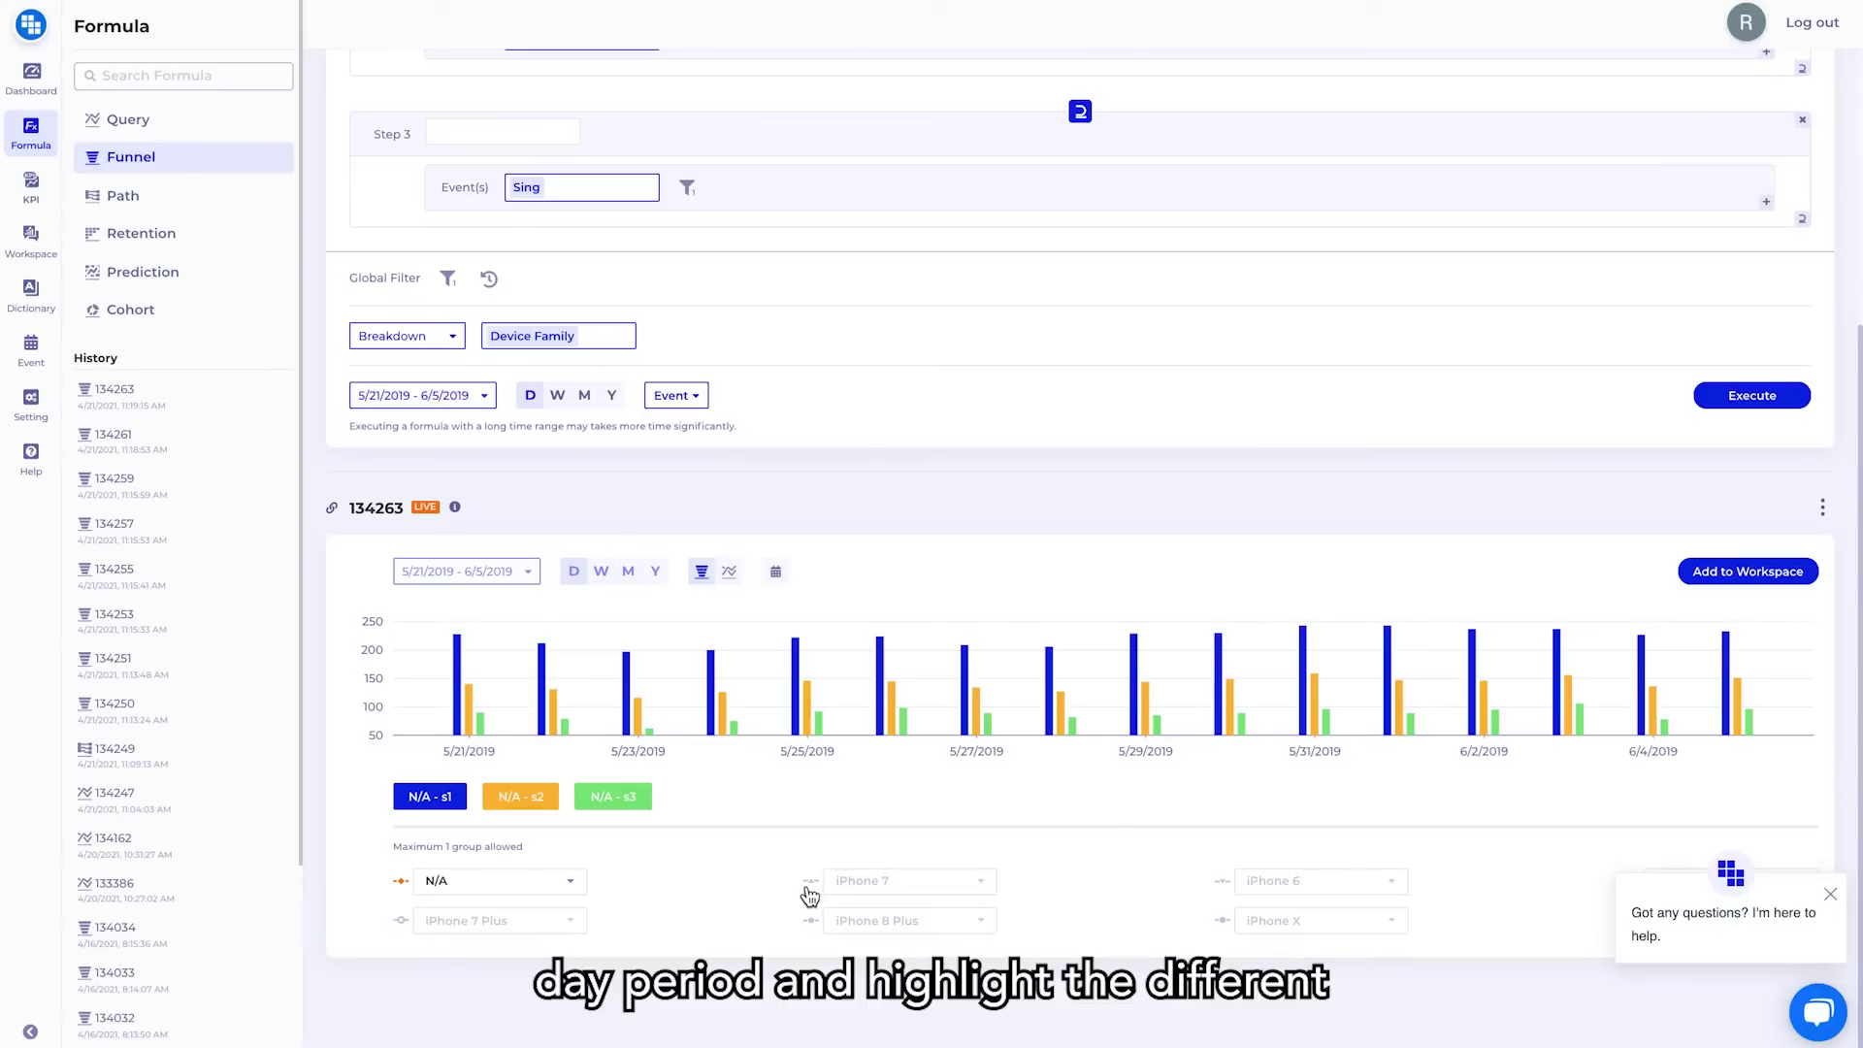
click(812, 921)
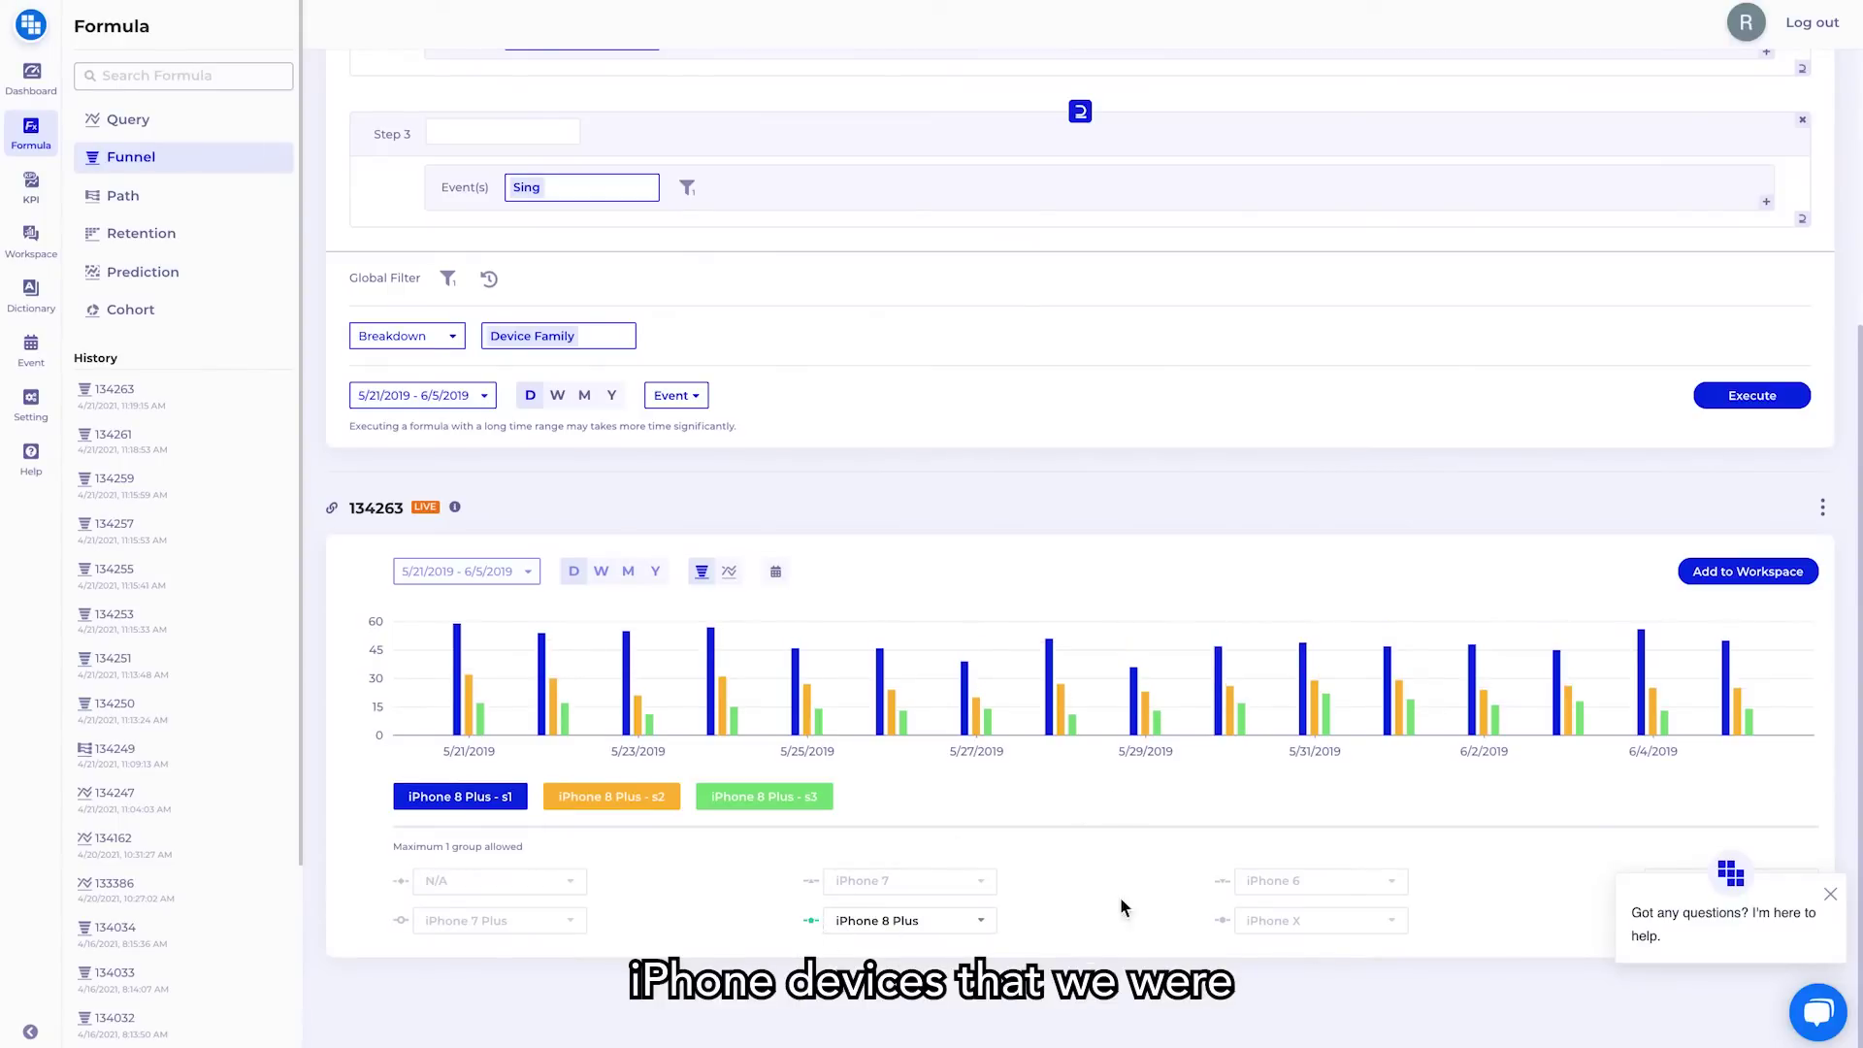
click(1224, 920)
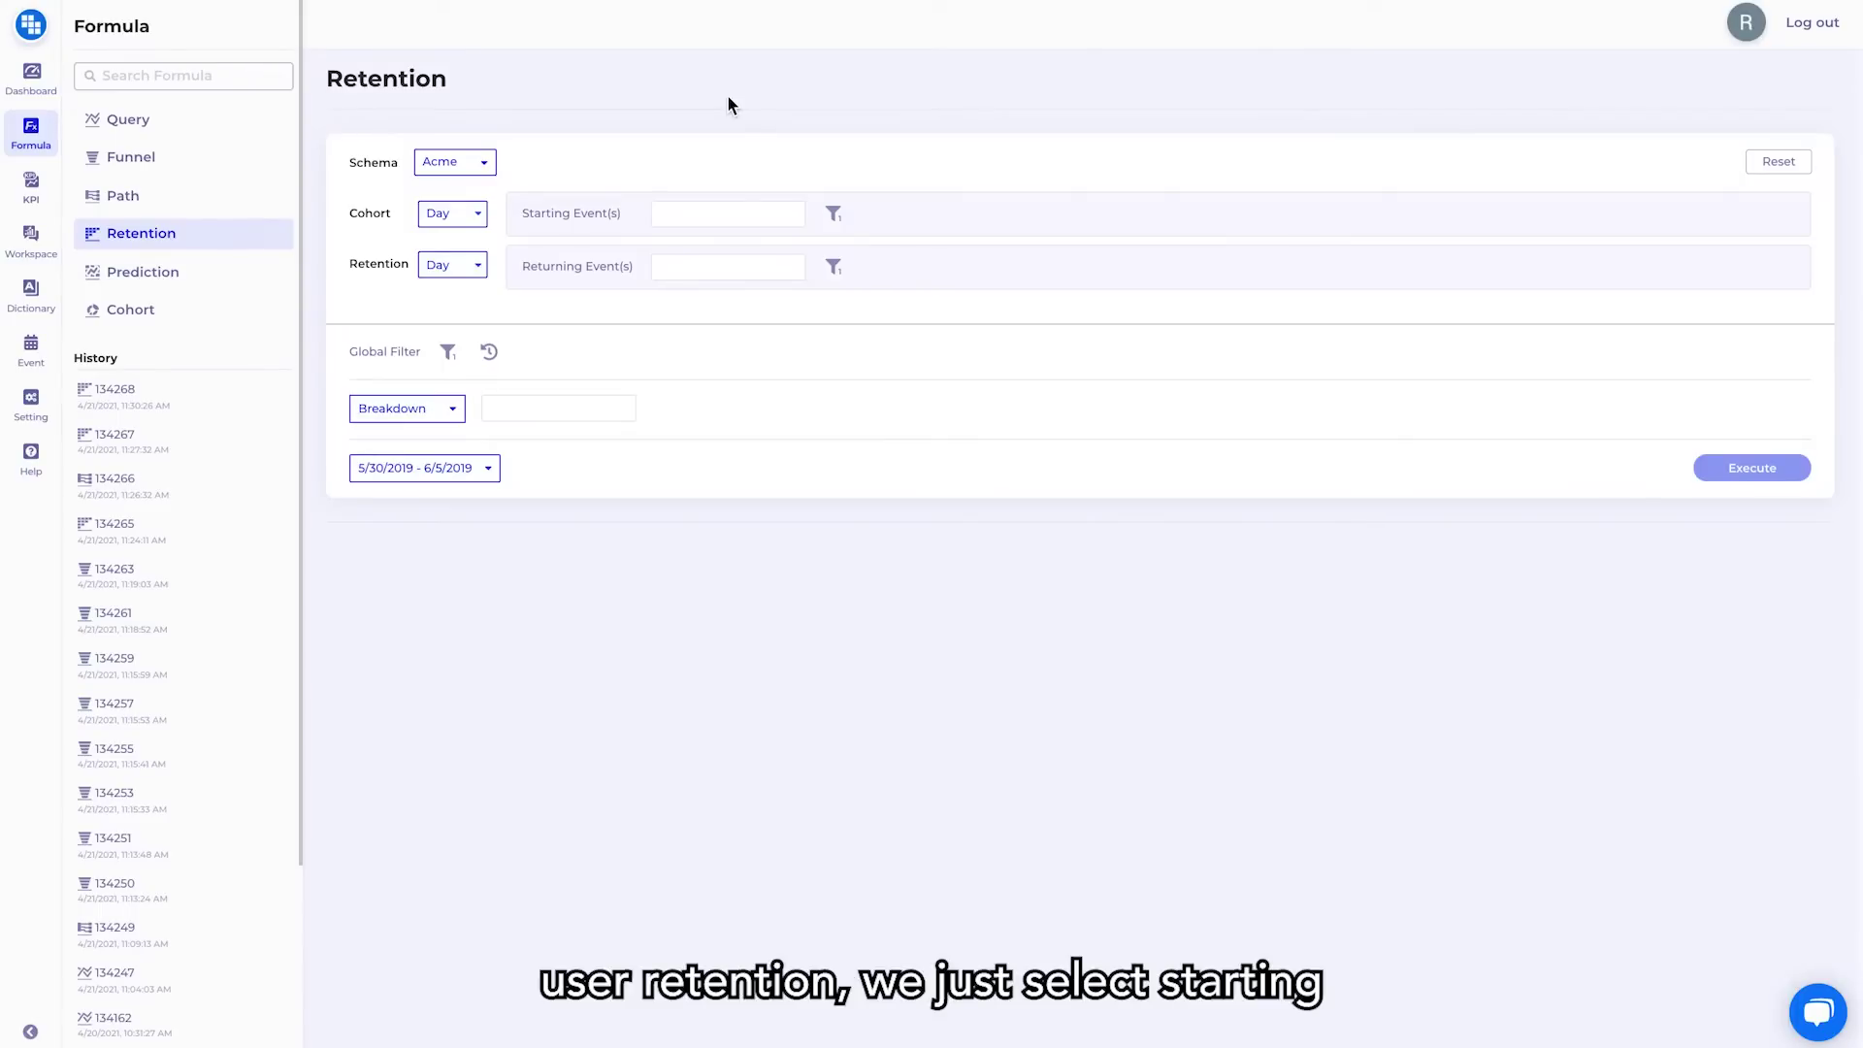
Step: Set Launched as the retention starting event
click(684, 214)
text(laun)
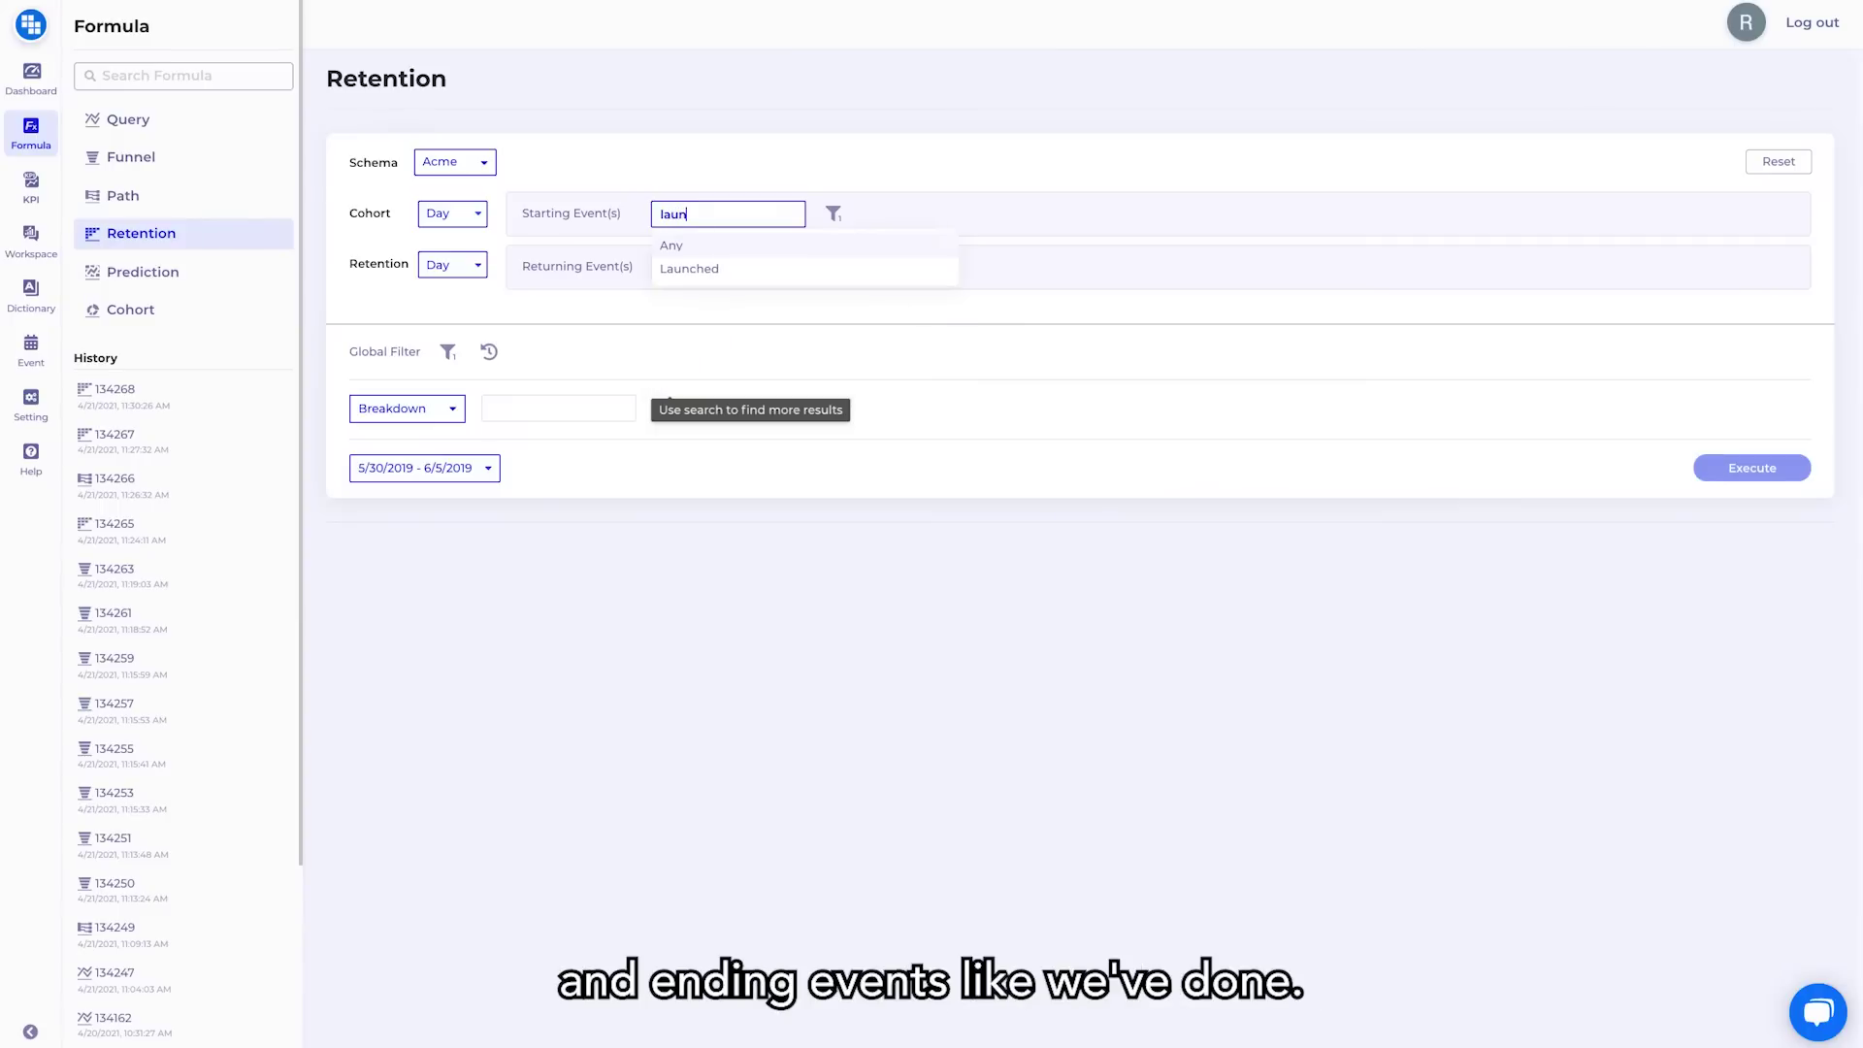
click(732, 268)
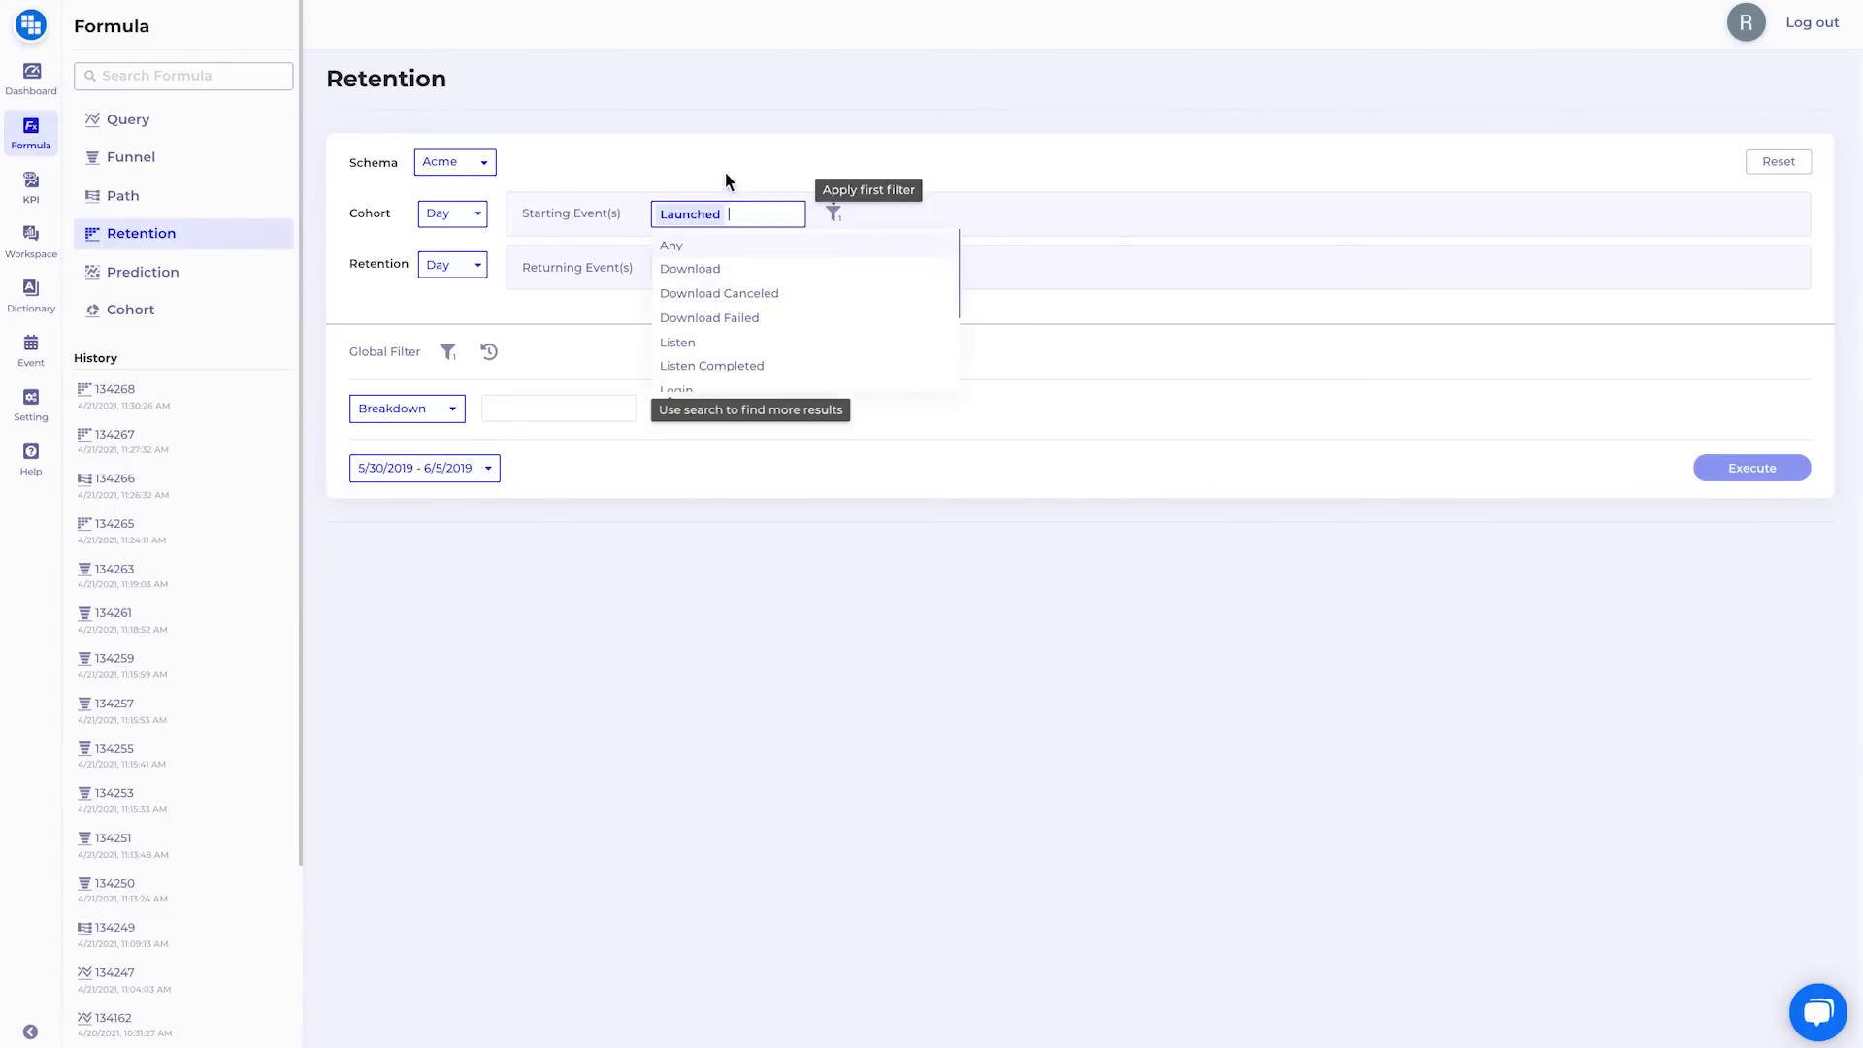
click(715, 334)
Step: Add Listen and Sing as returning events and run the retention analysis
click(686, 269)
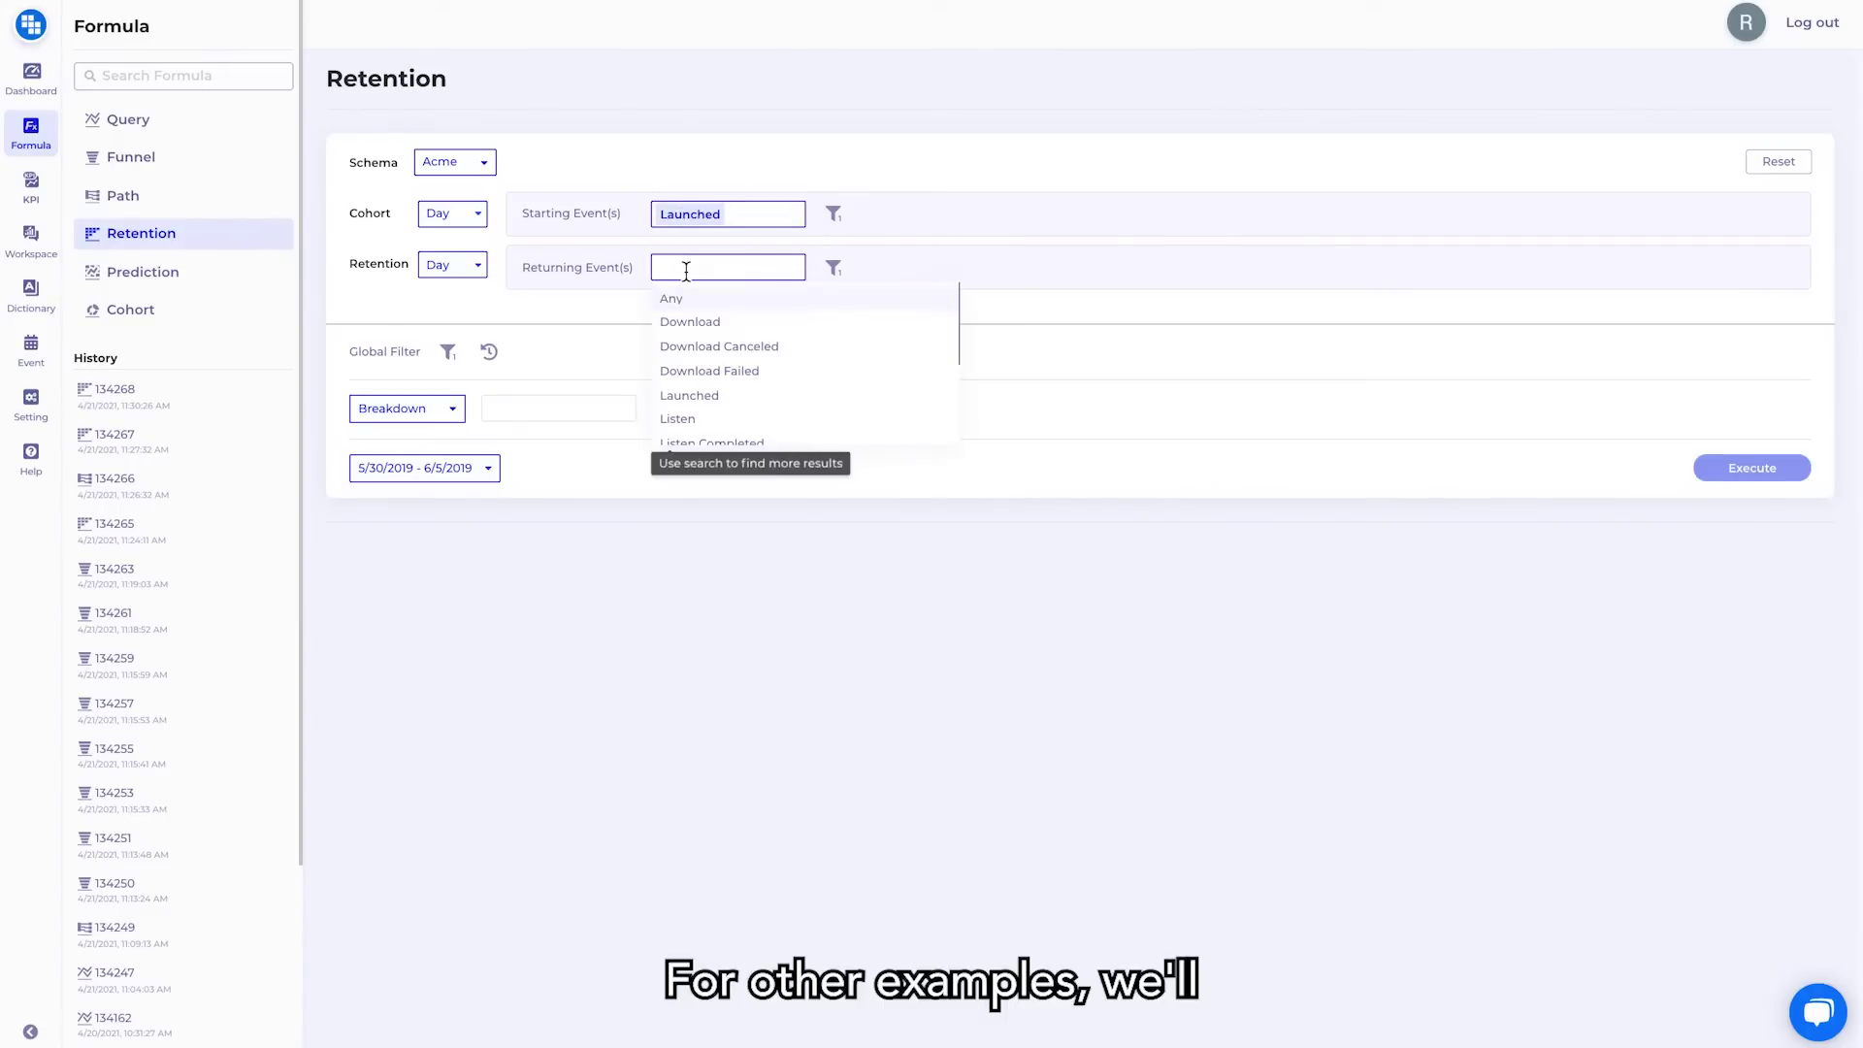
text(listen)
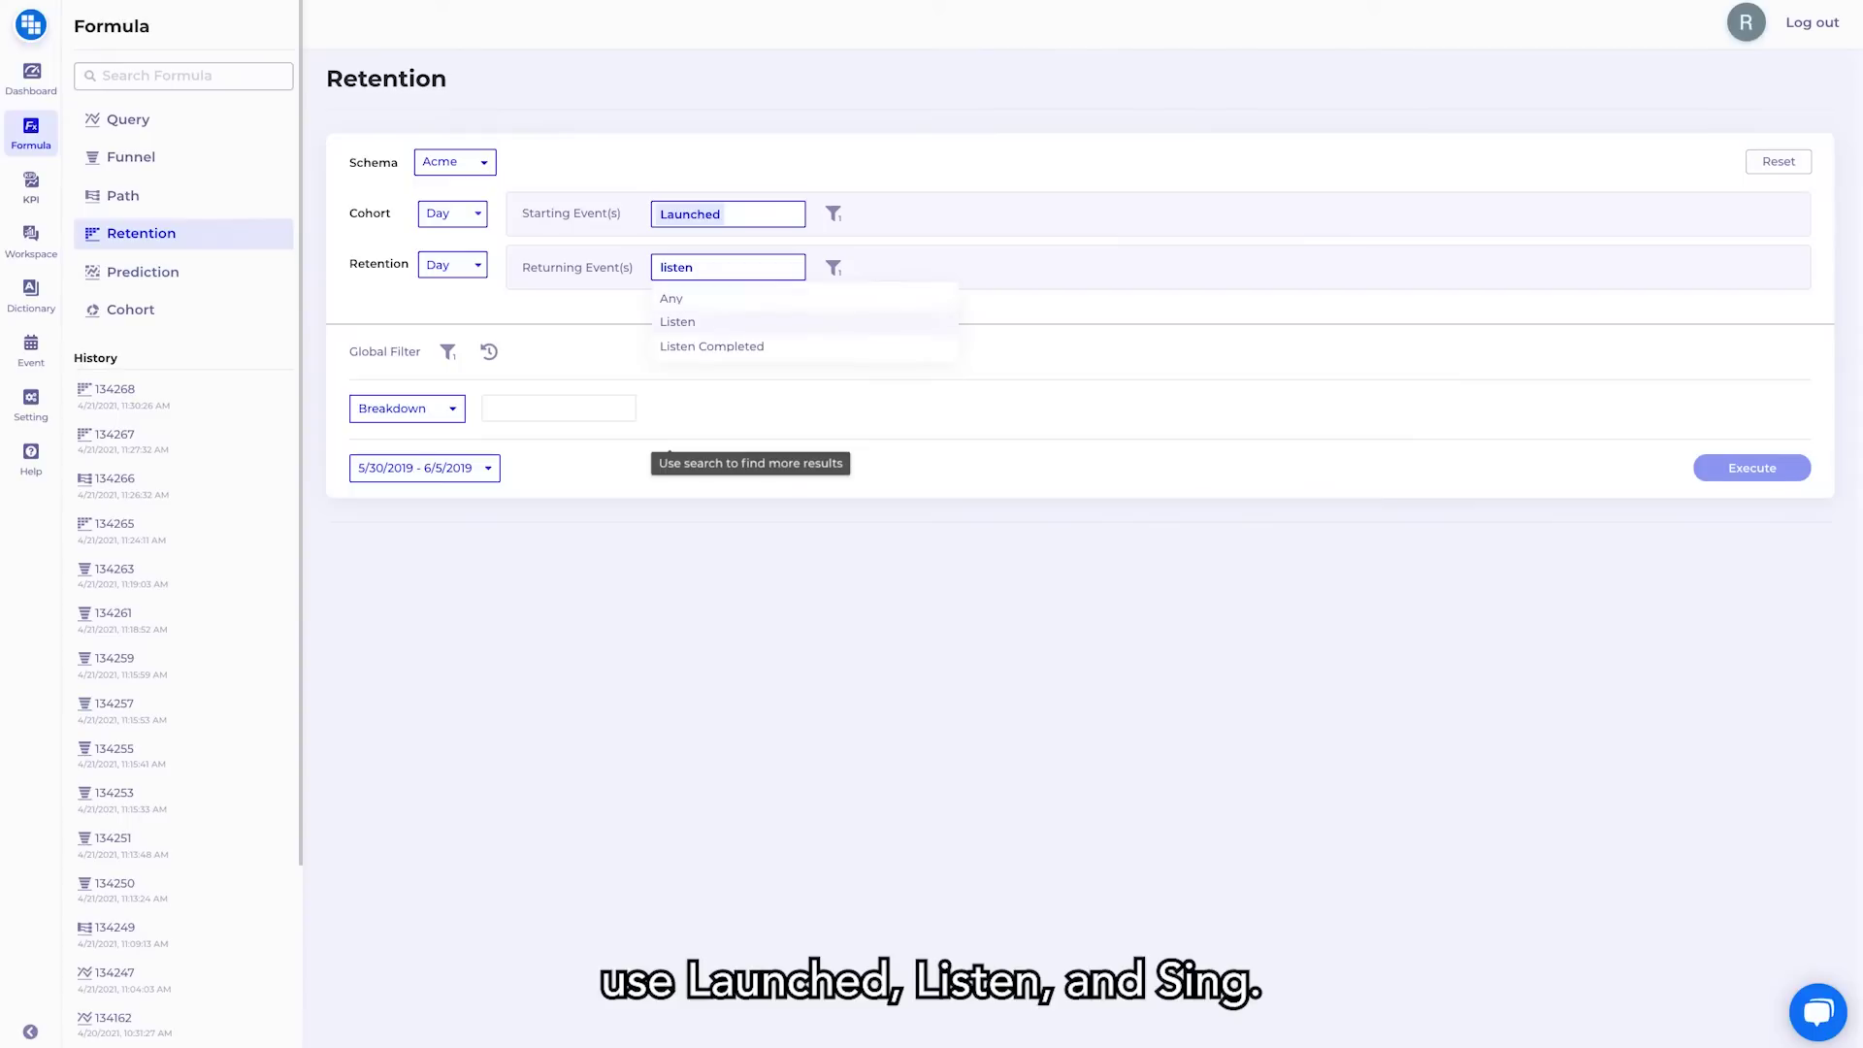
key(Return)
text(sing)
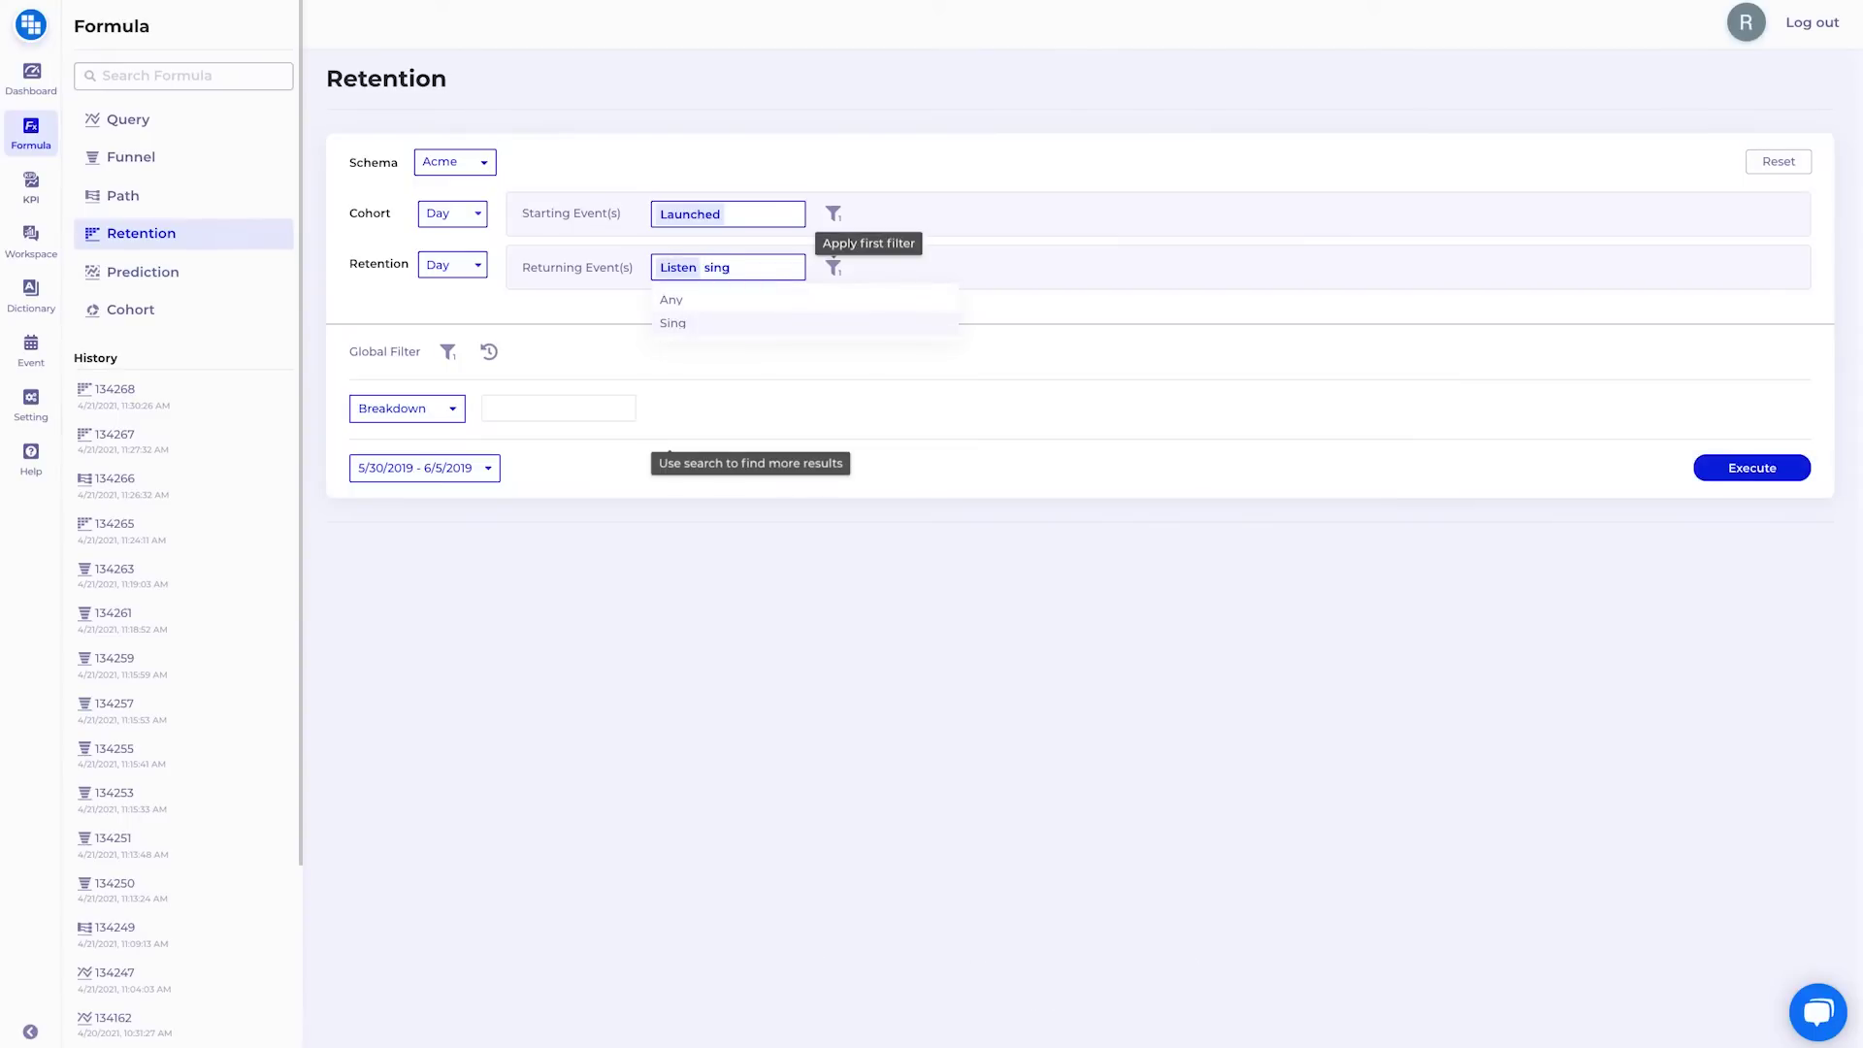
key(Return)
click(1741, 475)
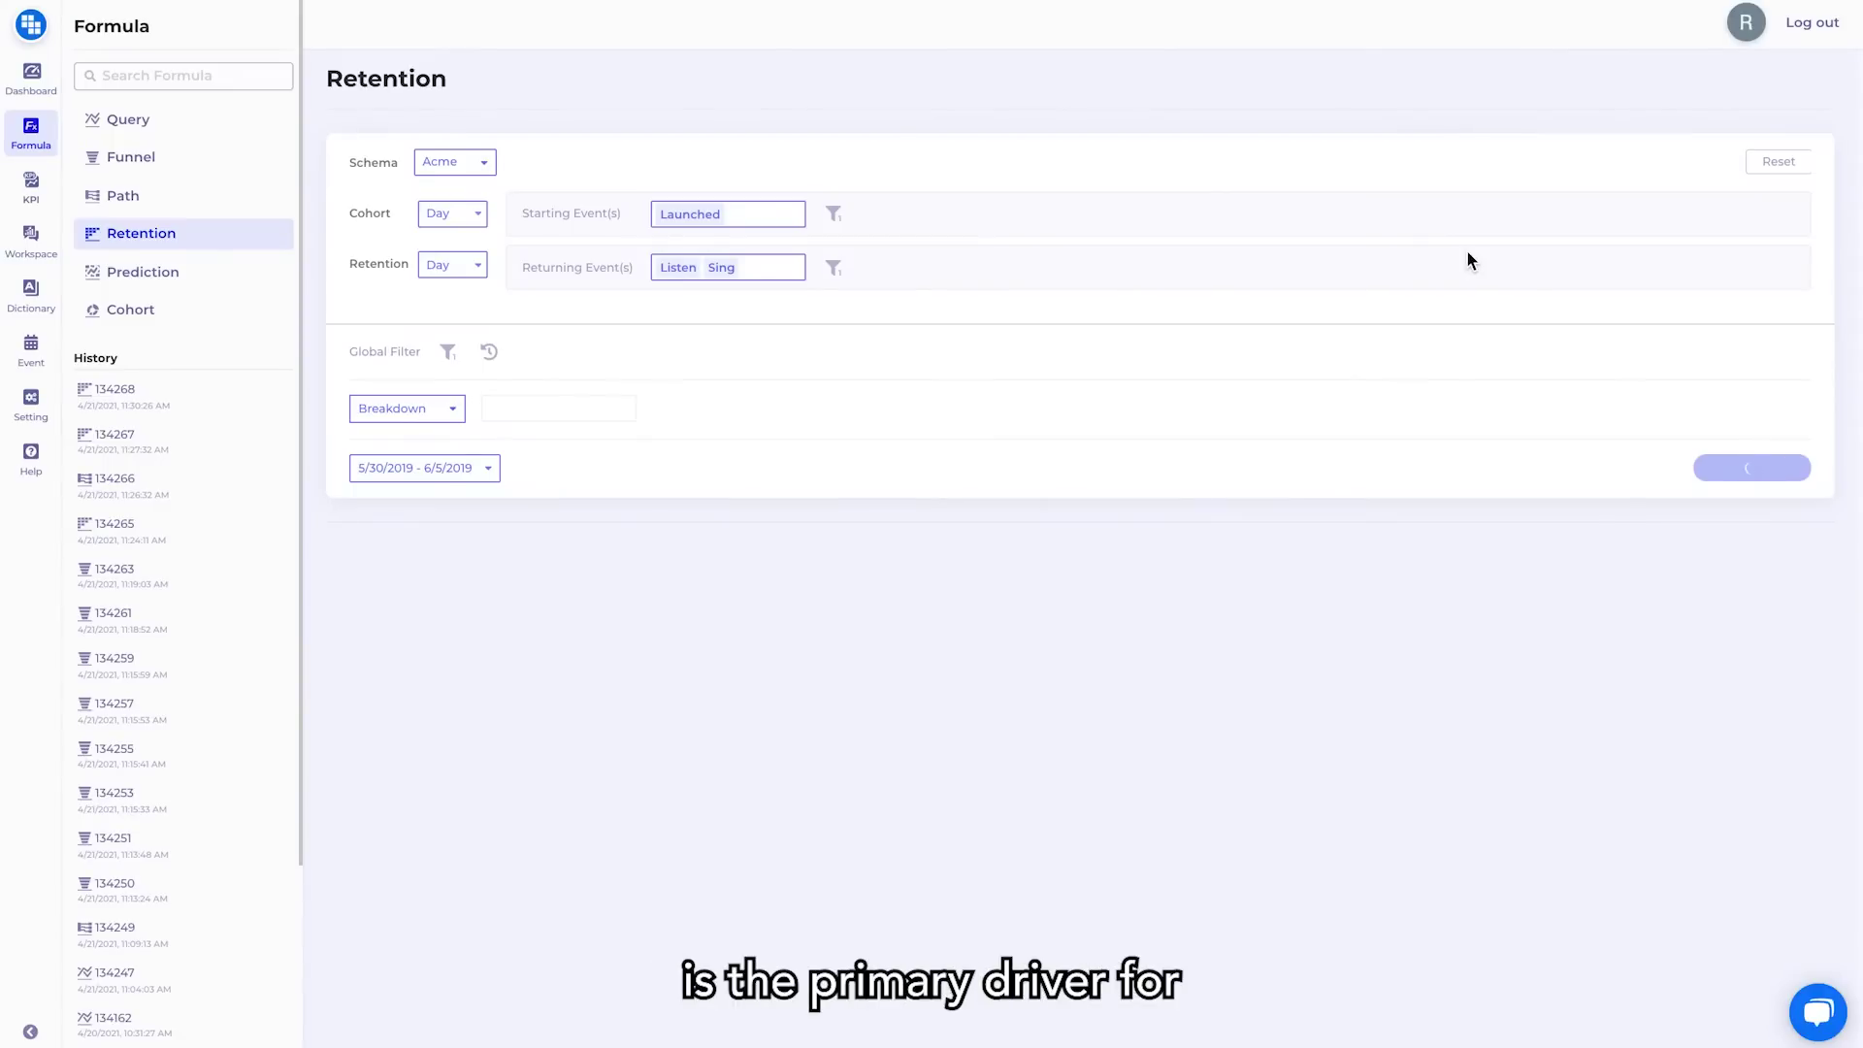
scroll(1467, 261, down, 1)
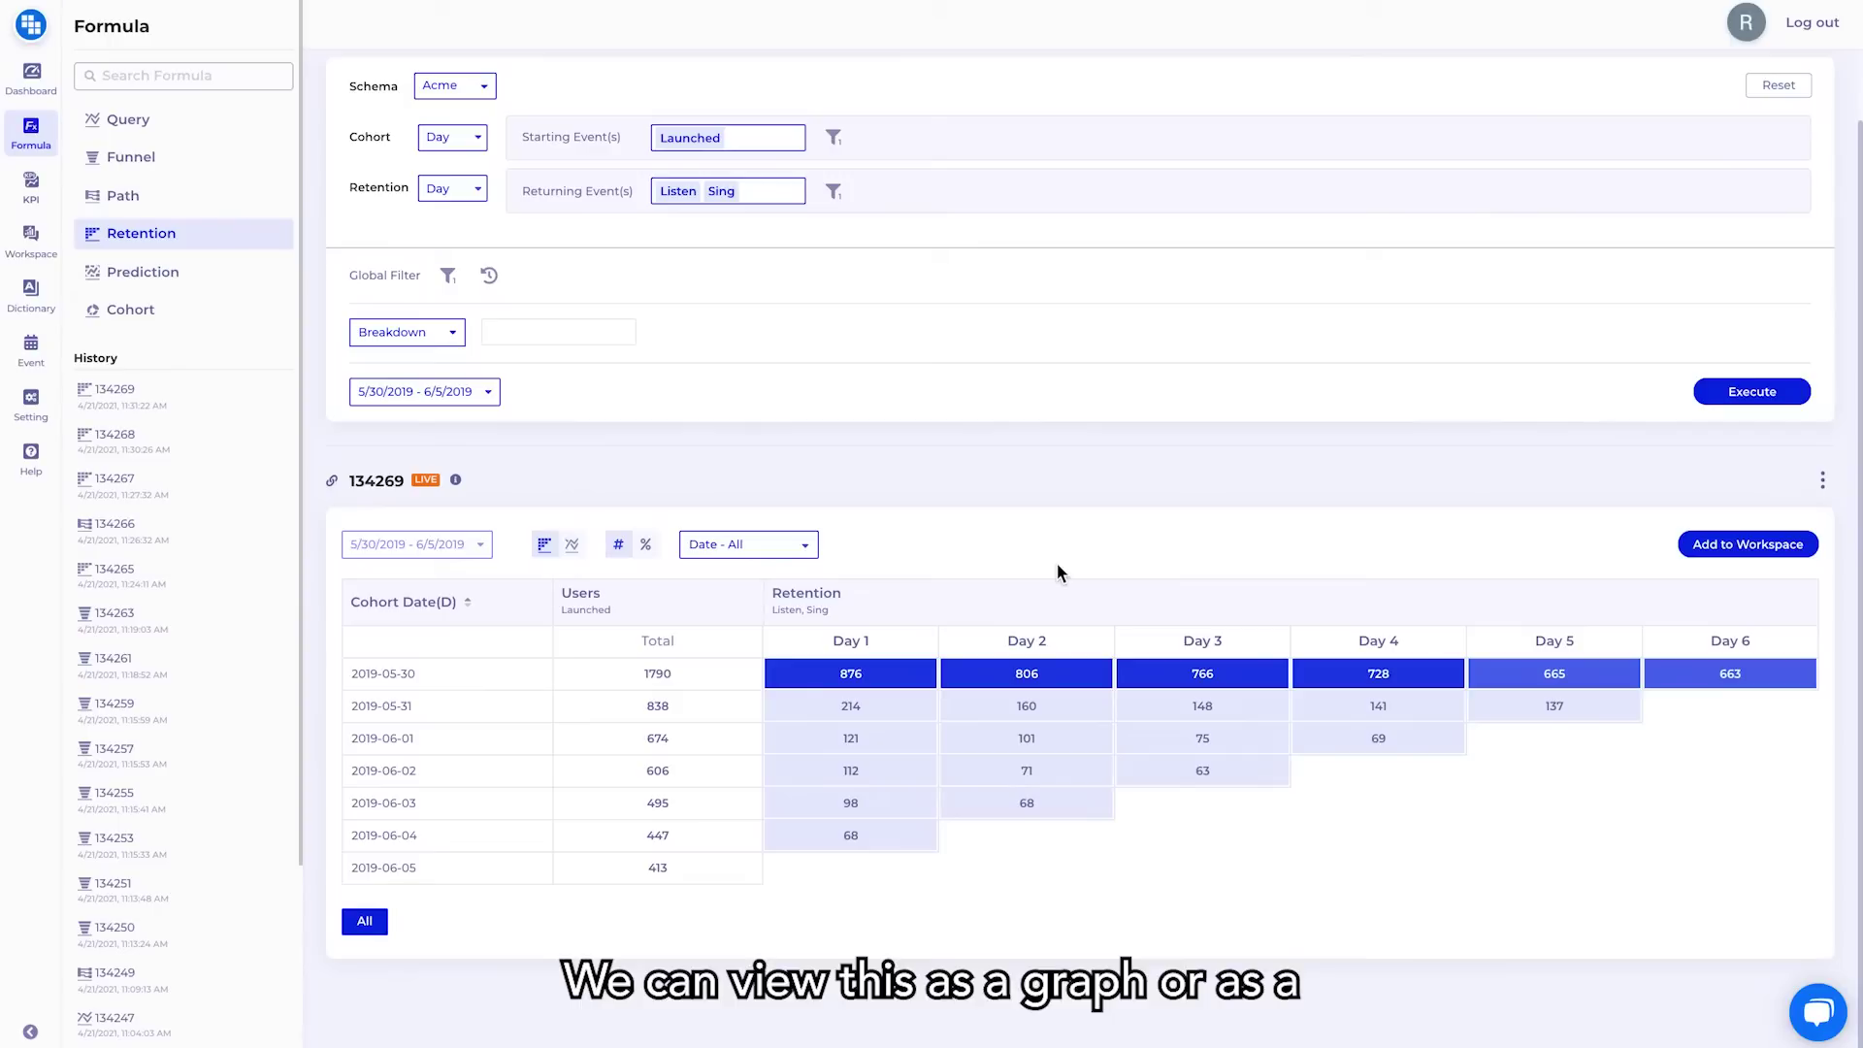
Step: Switch the retention results to a line chart and back to the table, then check the date range choices
click(575, 548)
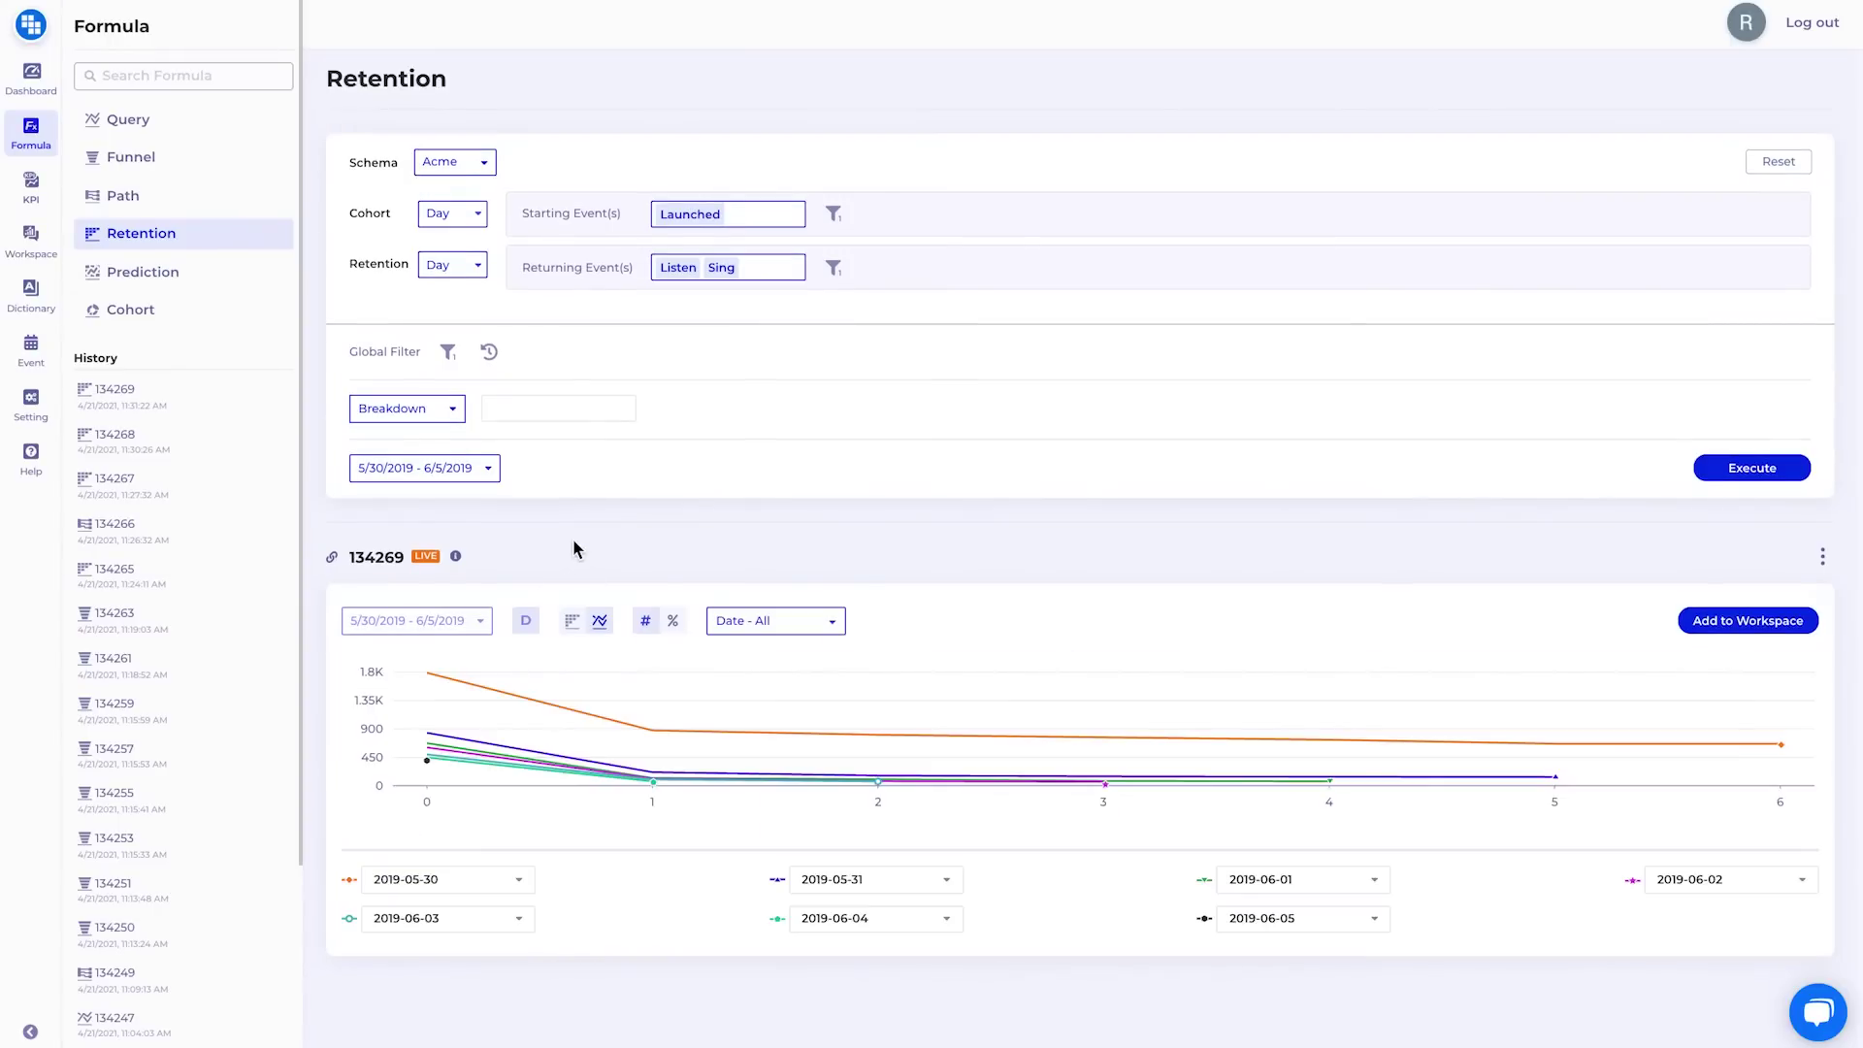
click(575, 623)
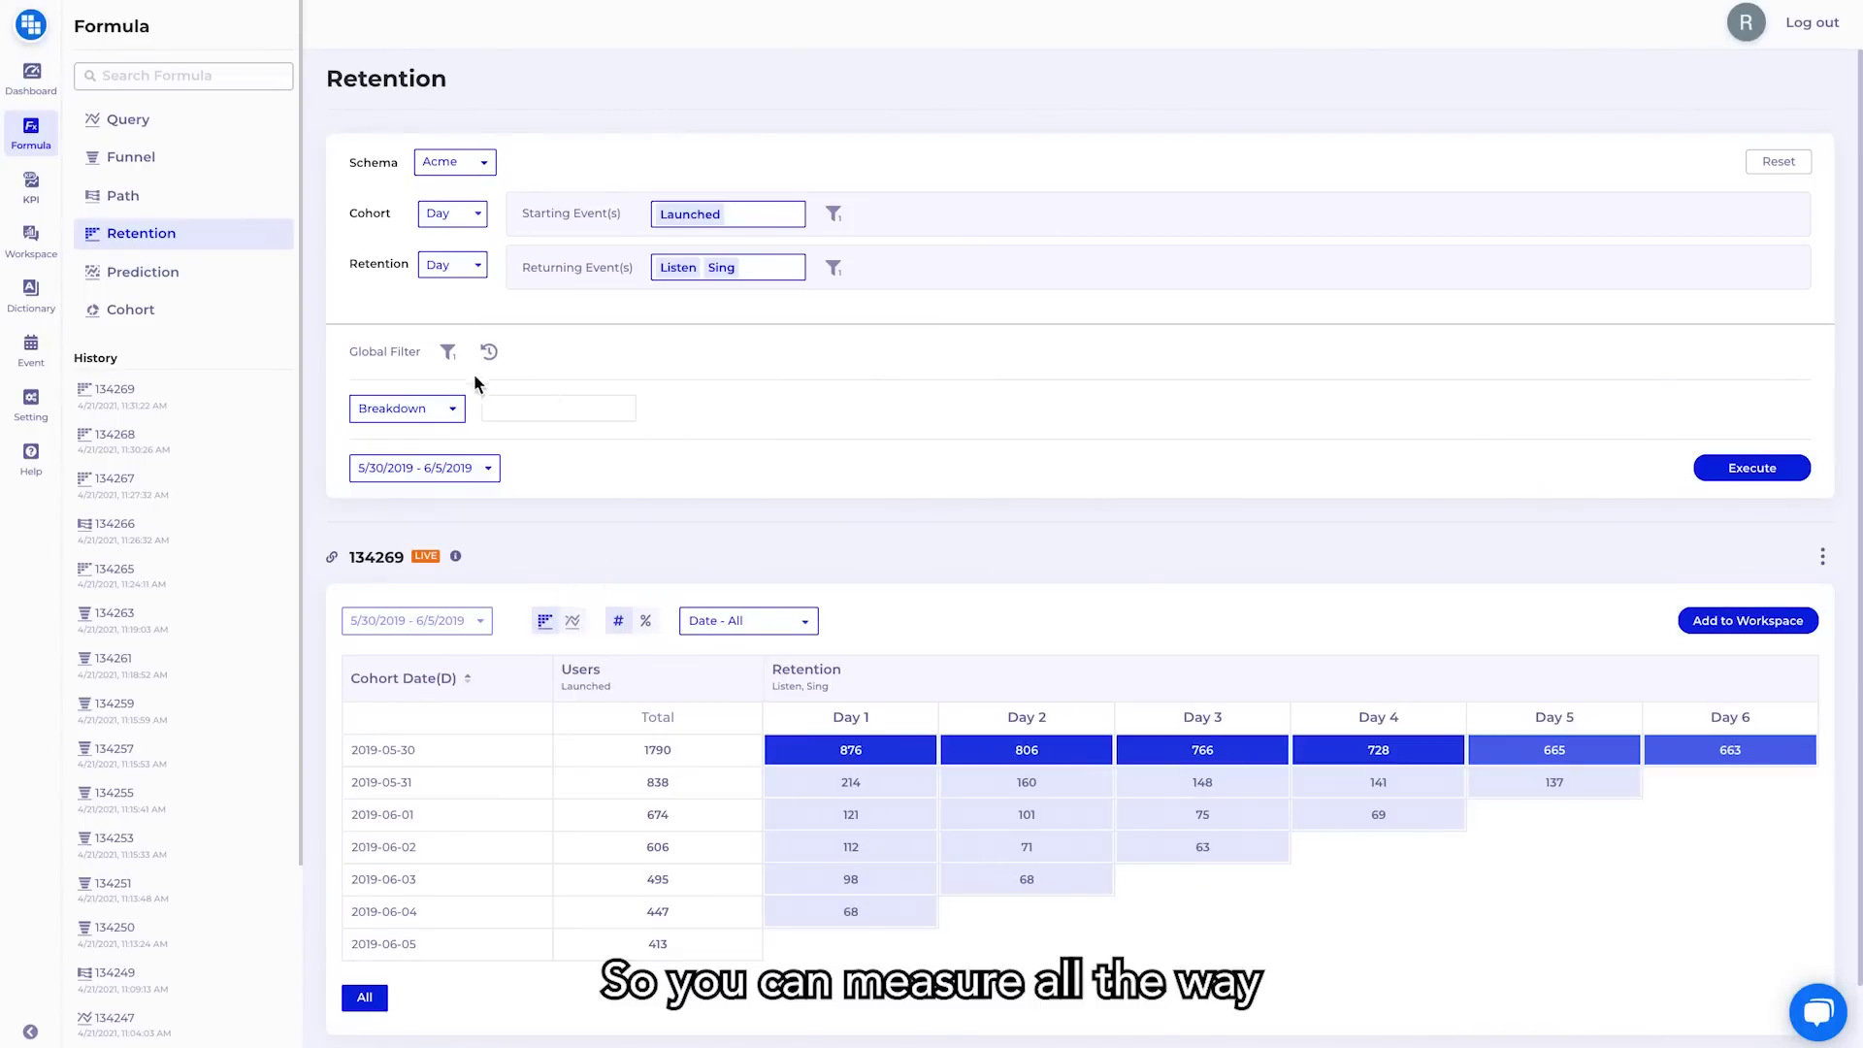
click(451, 473)
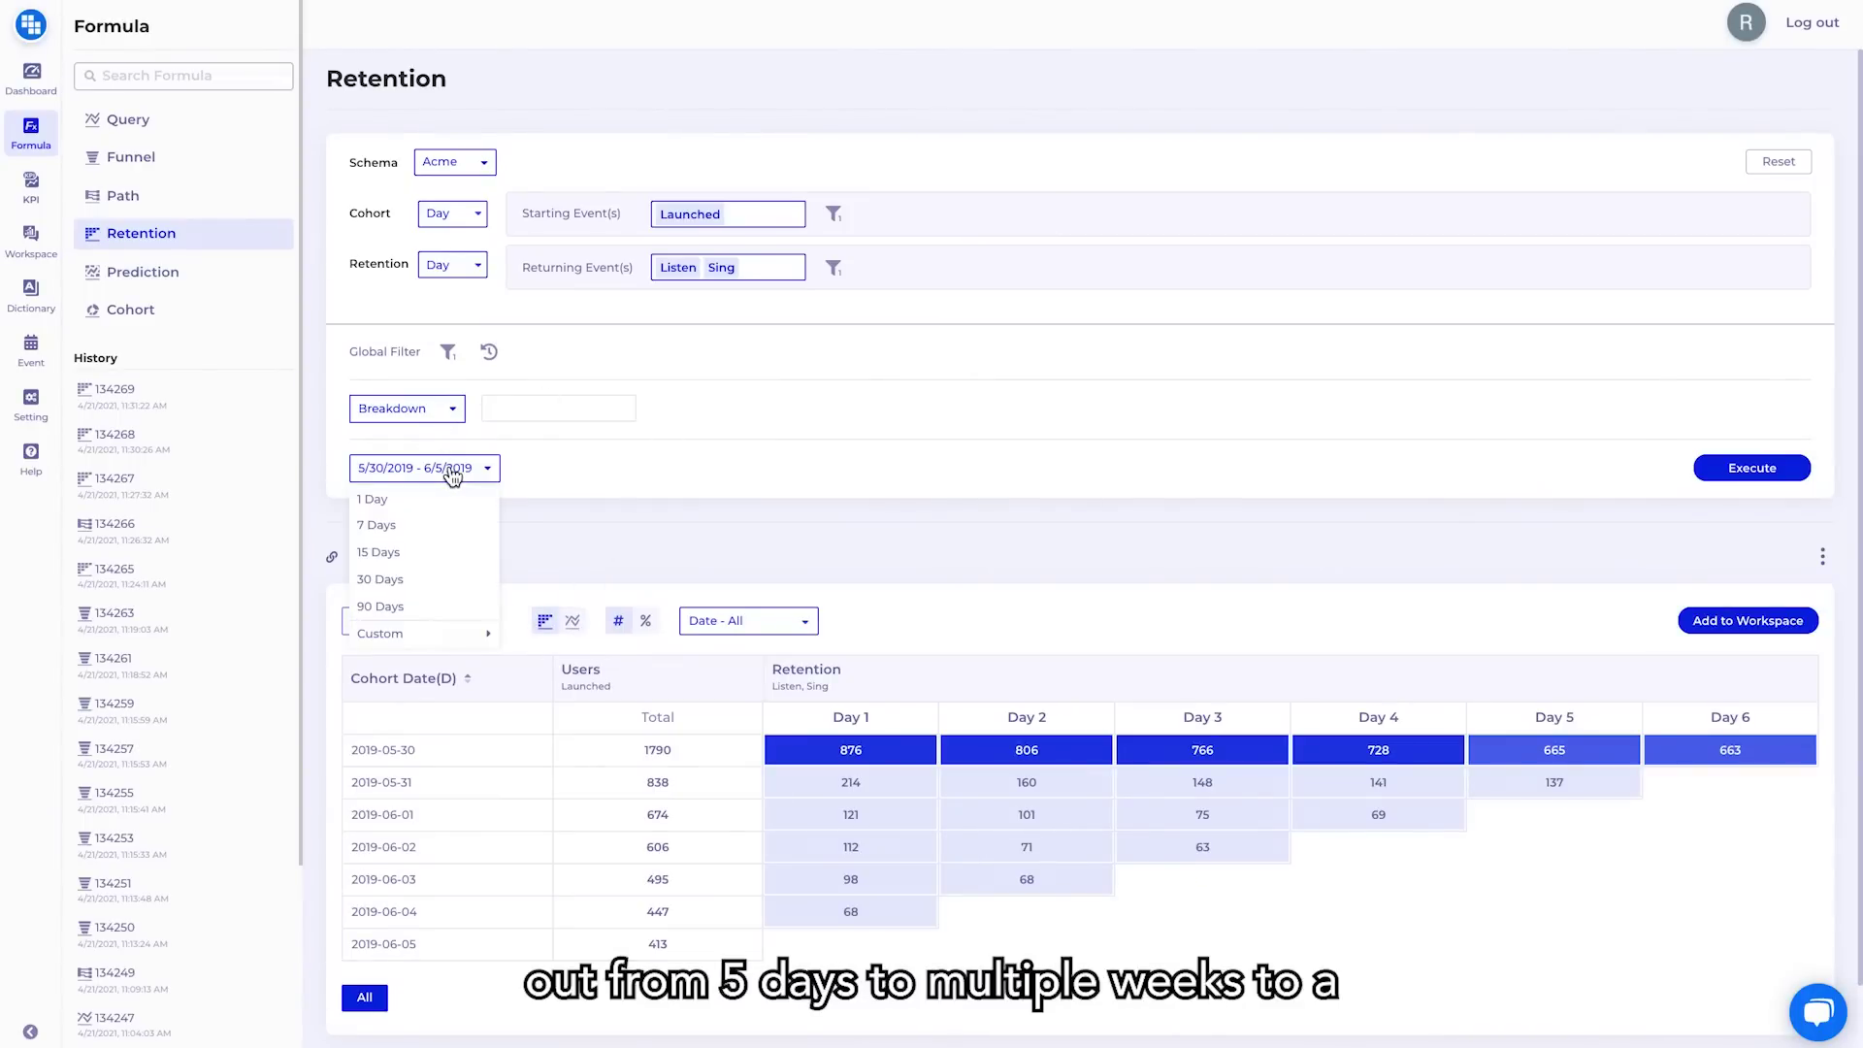
click(712, 485)
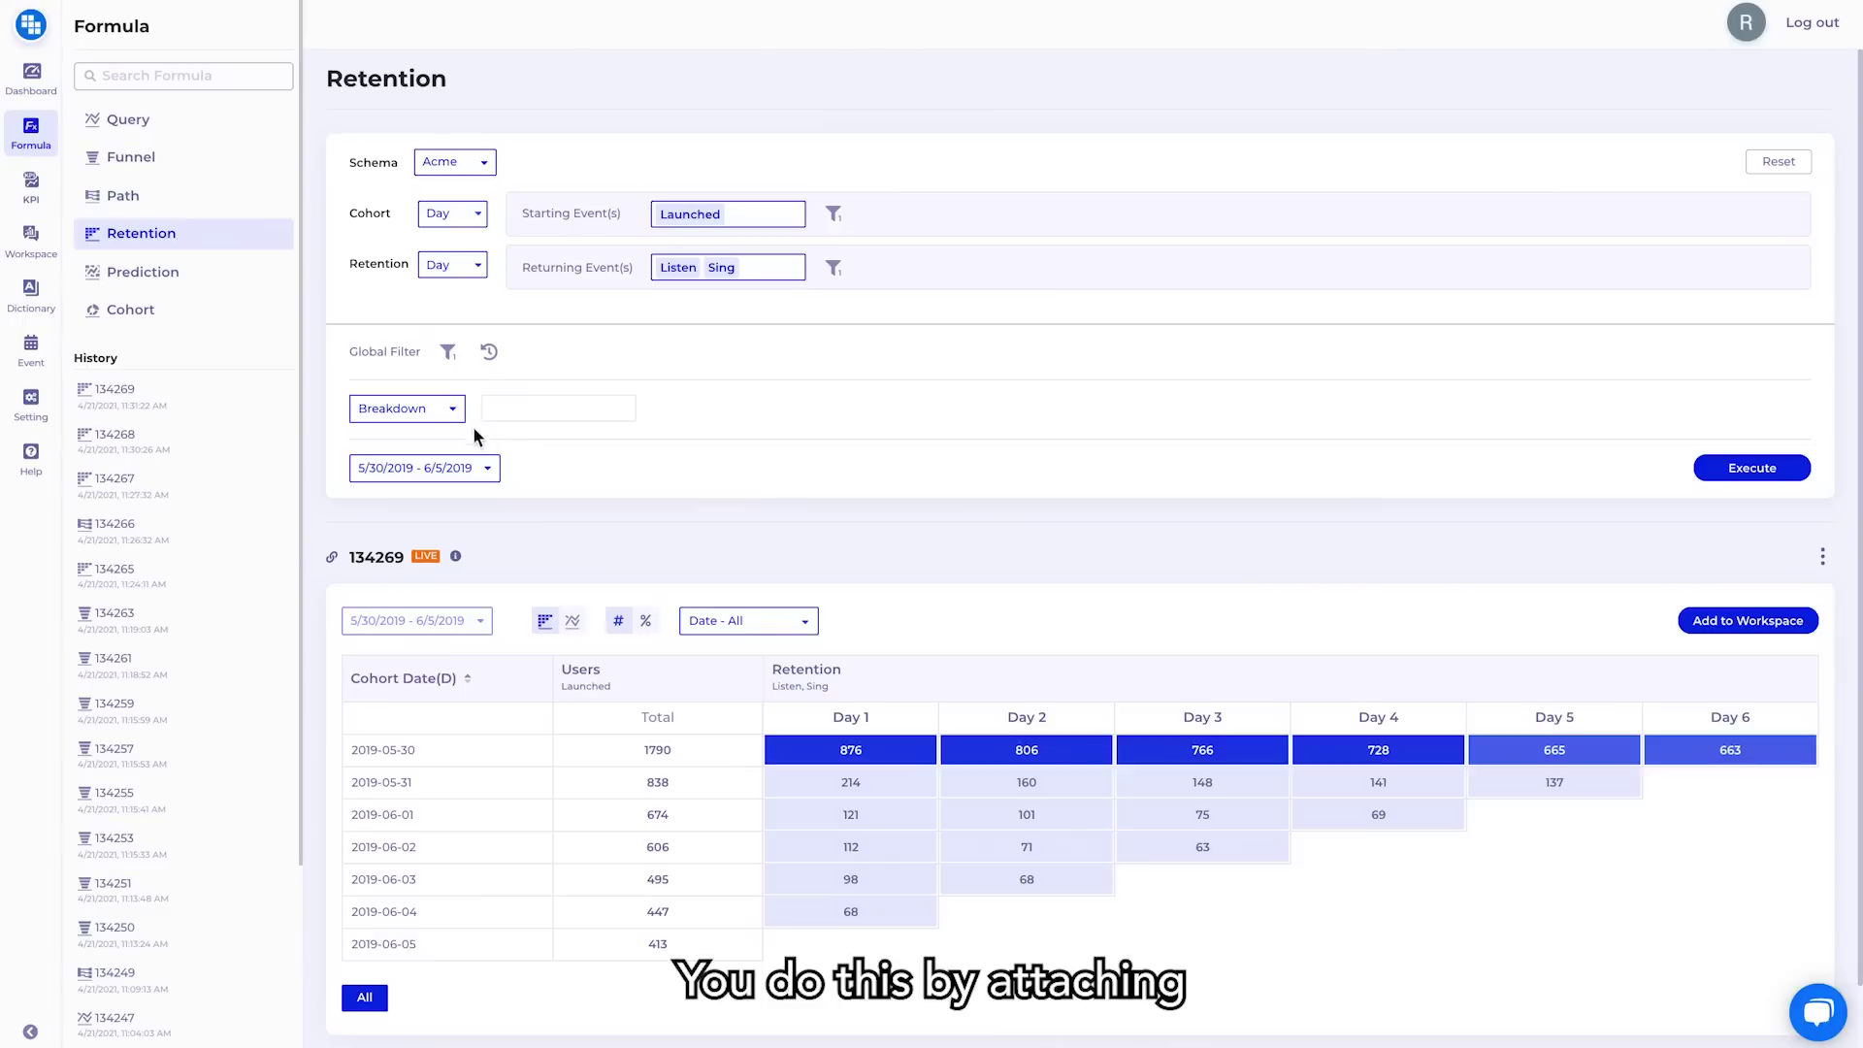
Step: Set the retention breakdown to Cohort, choose Frequent Singers, and rerun the analysis
click(442, 410)
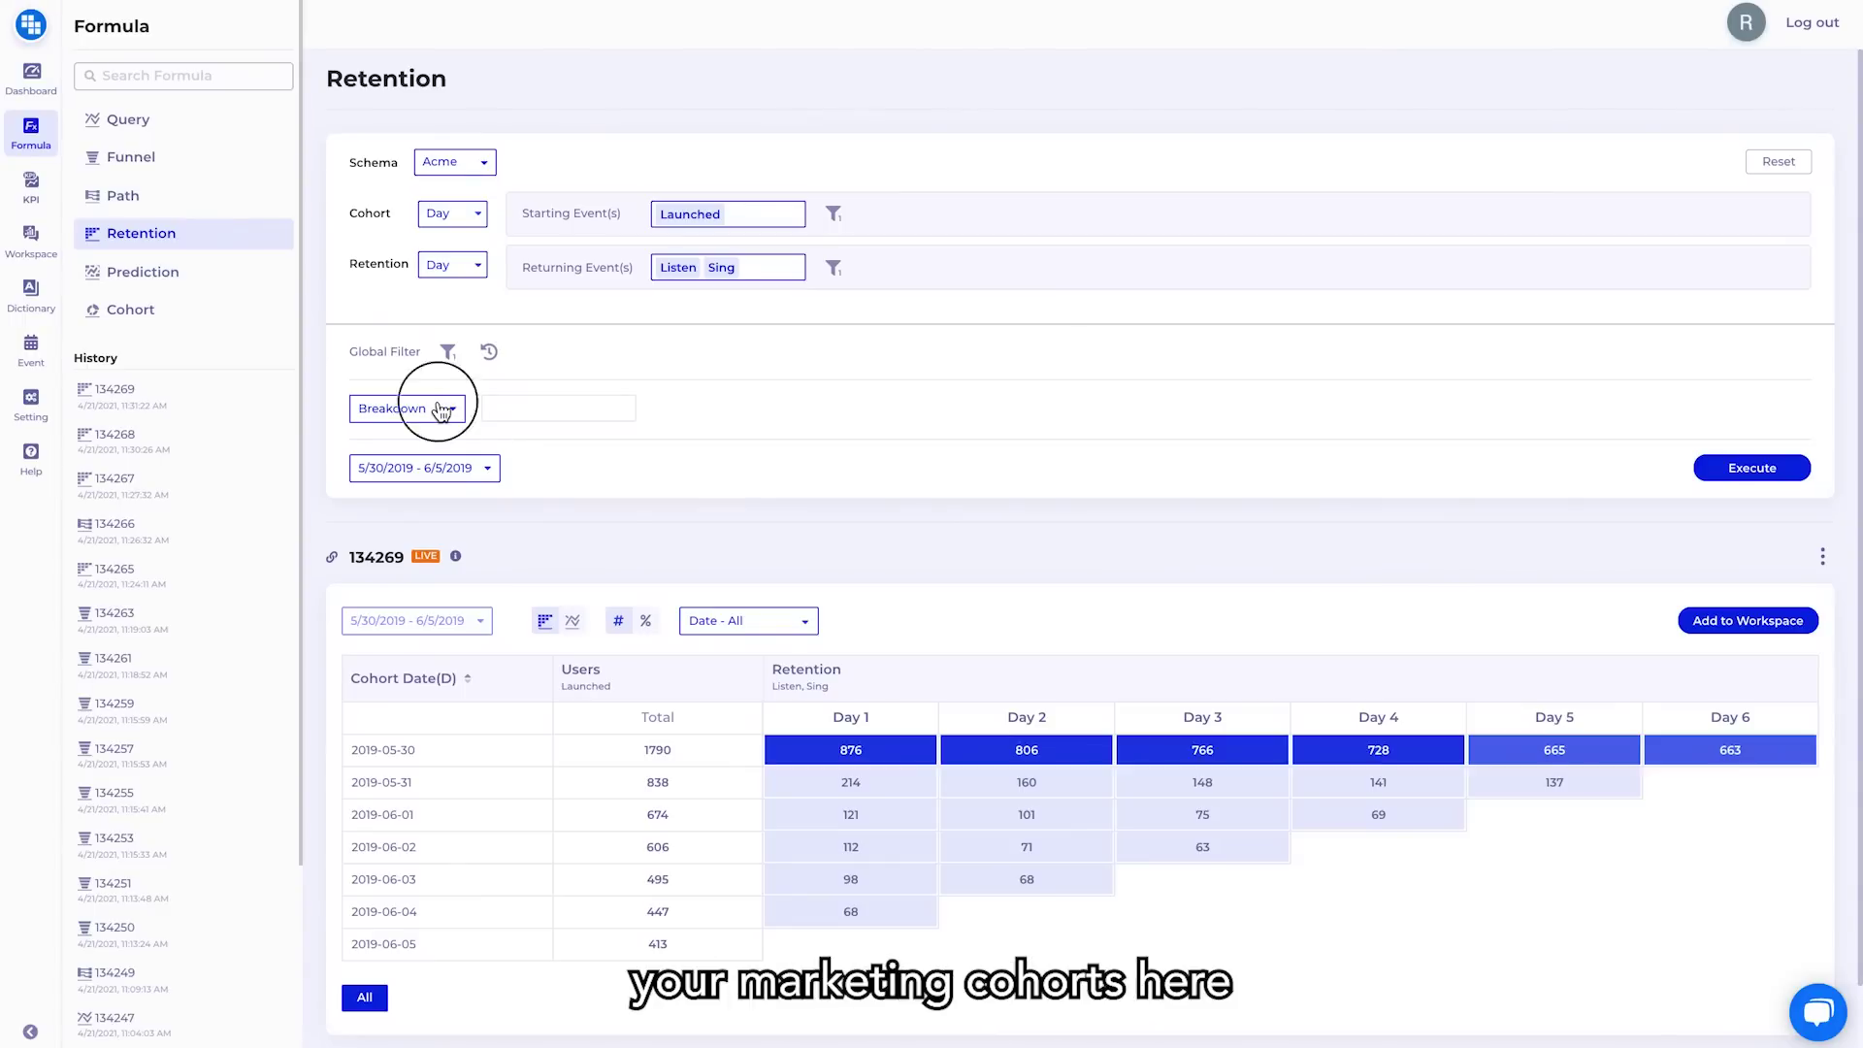
click(408, 469)
click(552, 419)
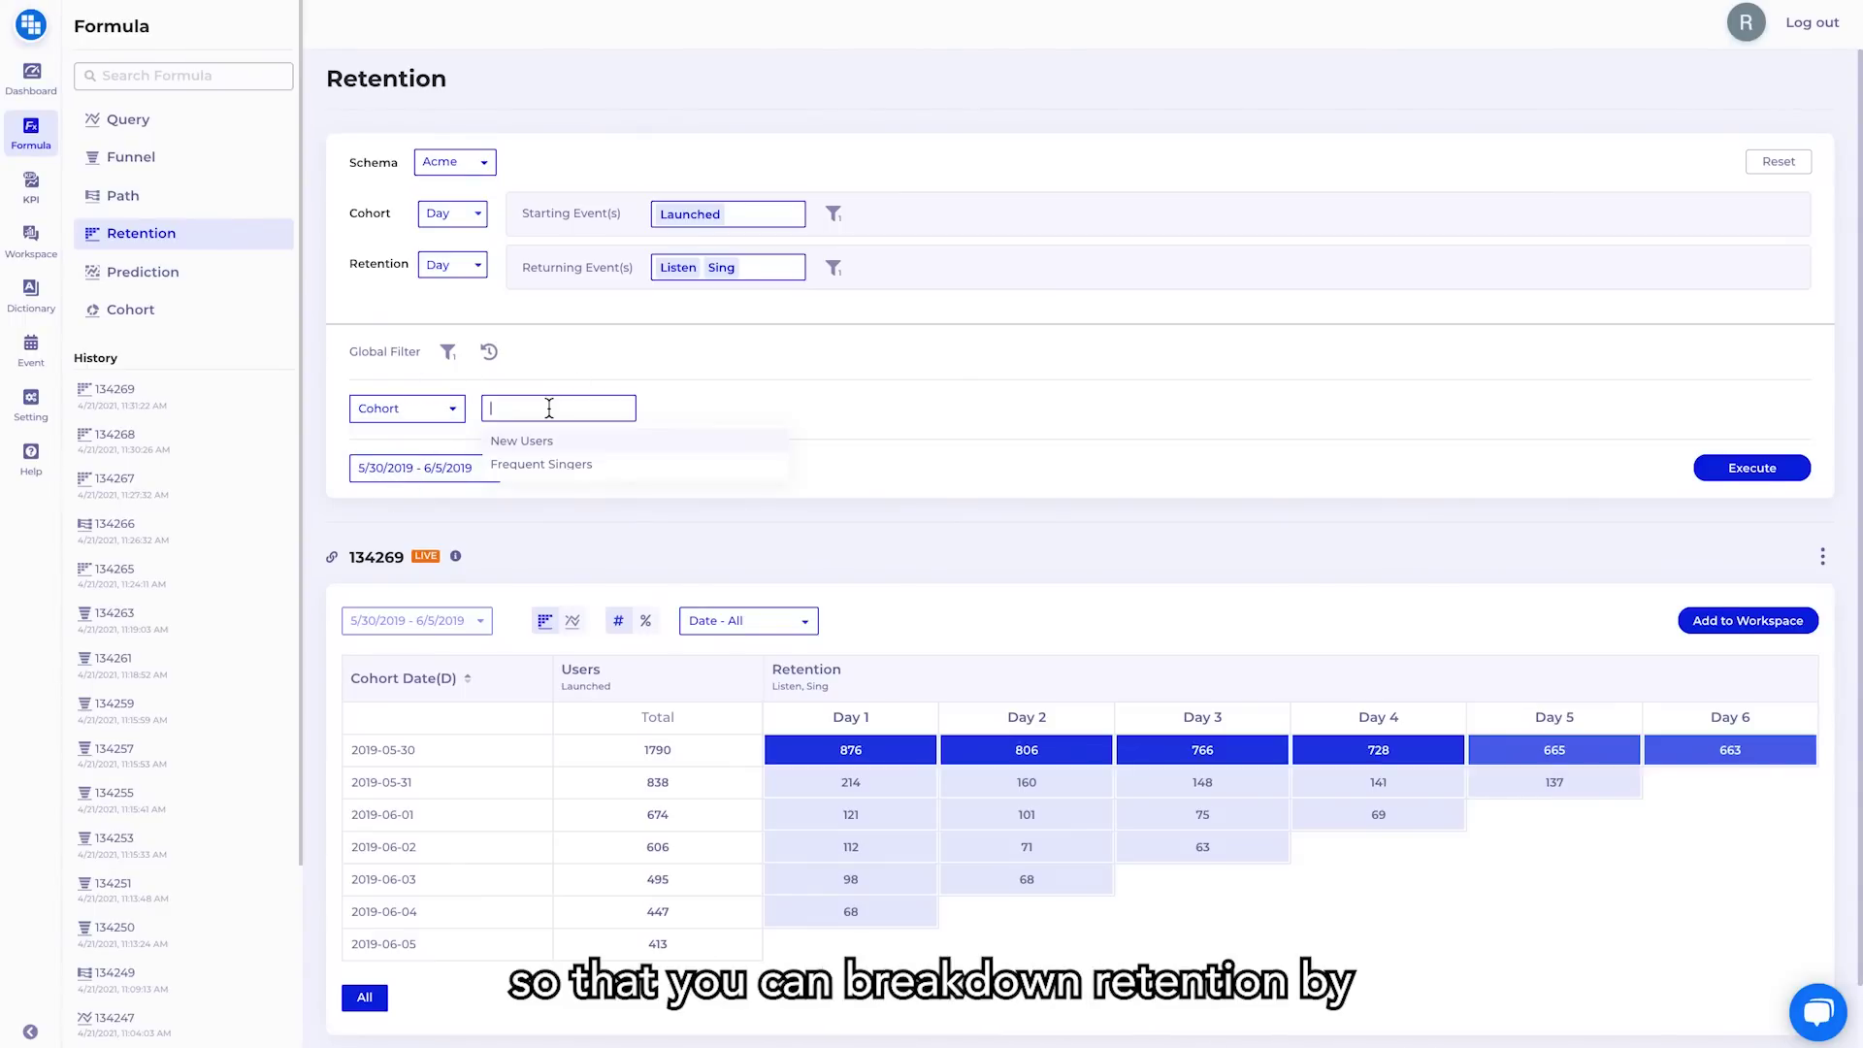
click(559, 464)
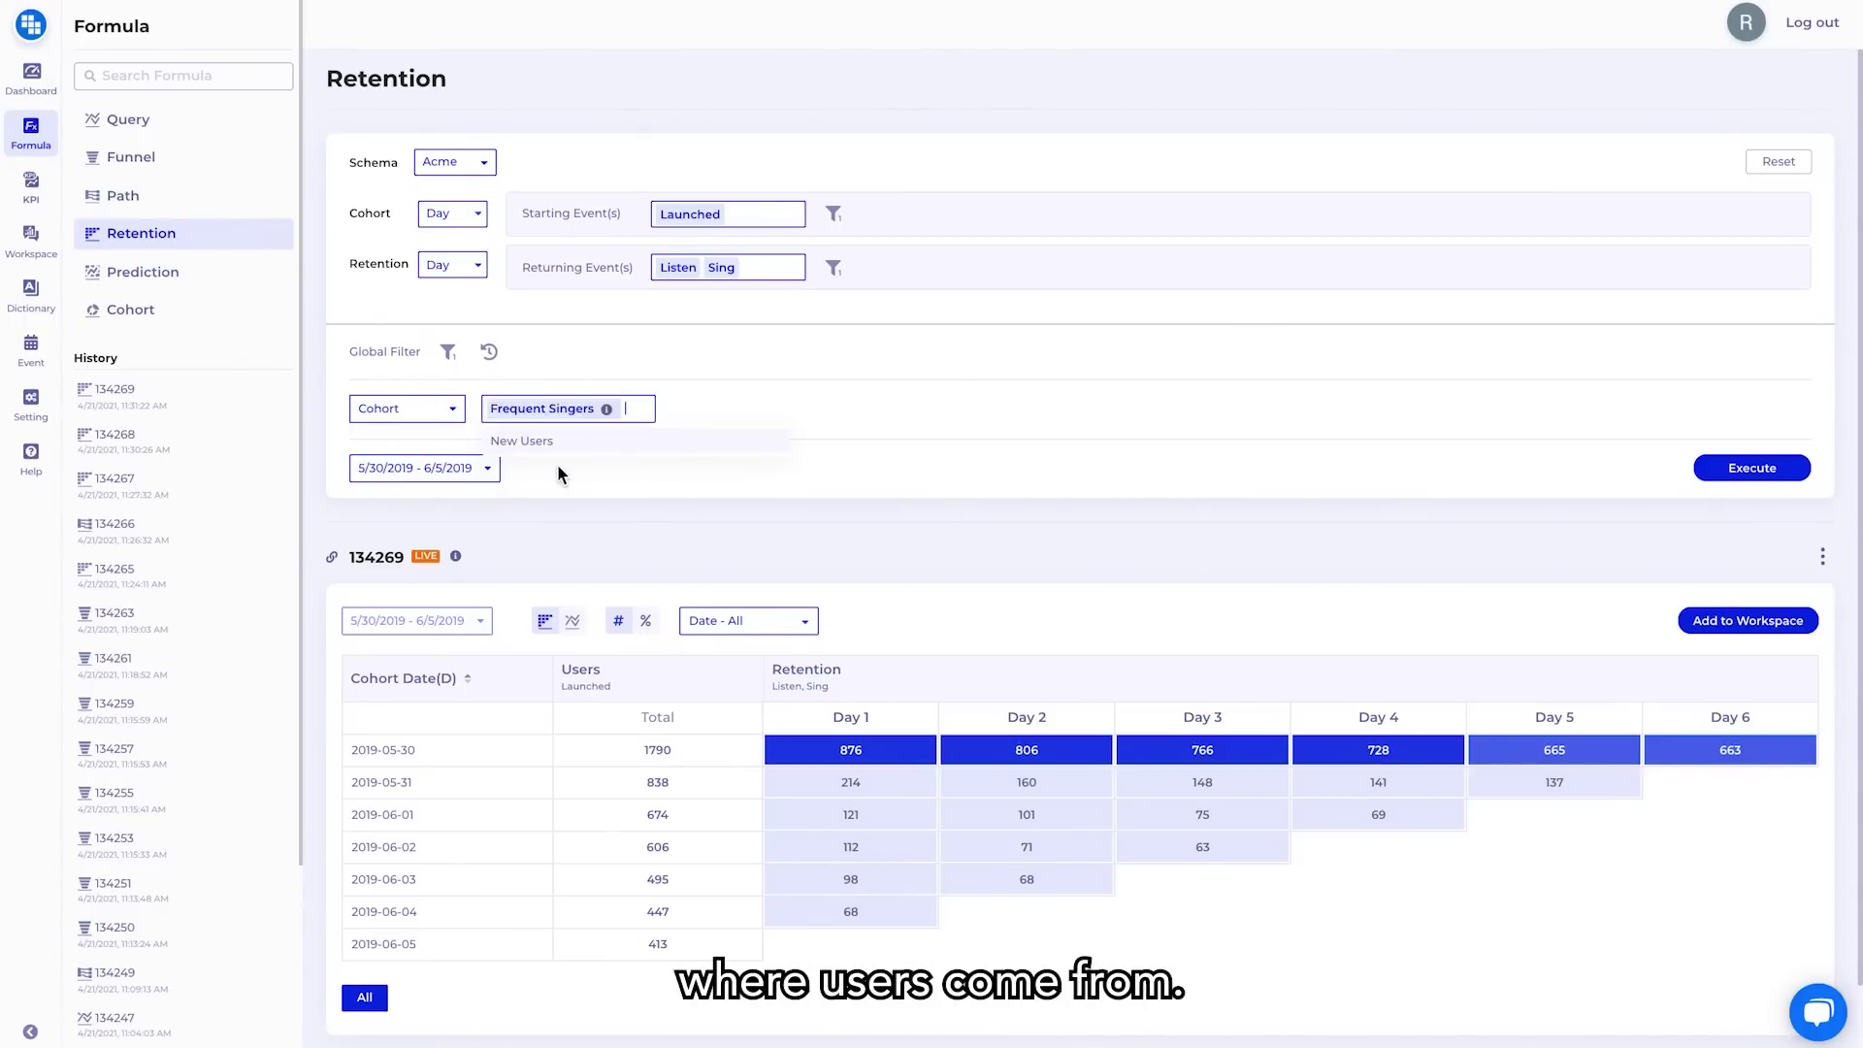
click(1744, 470)
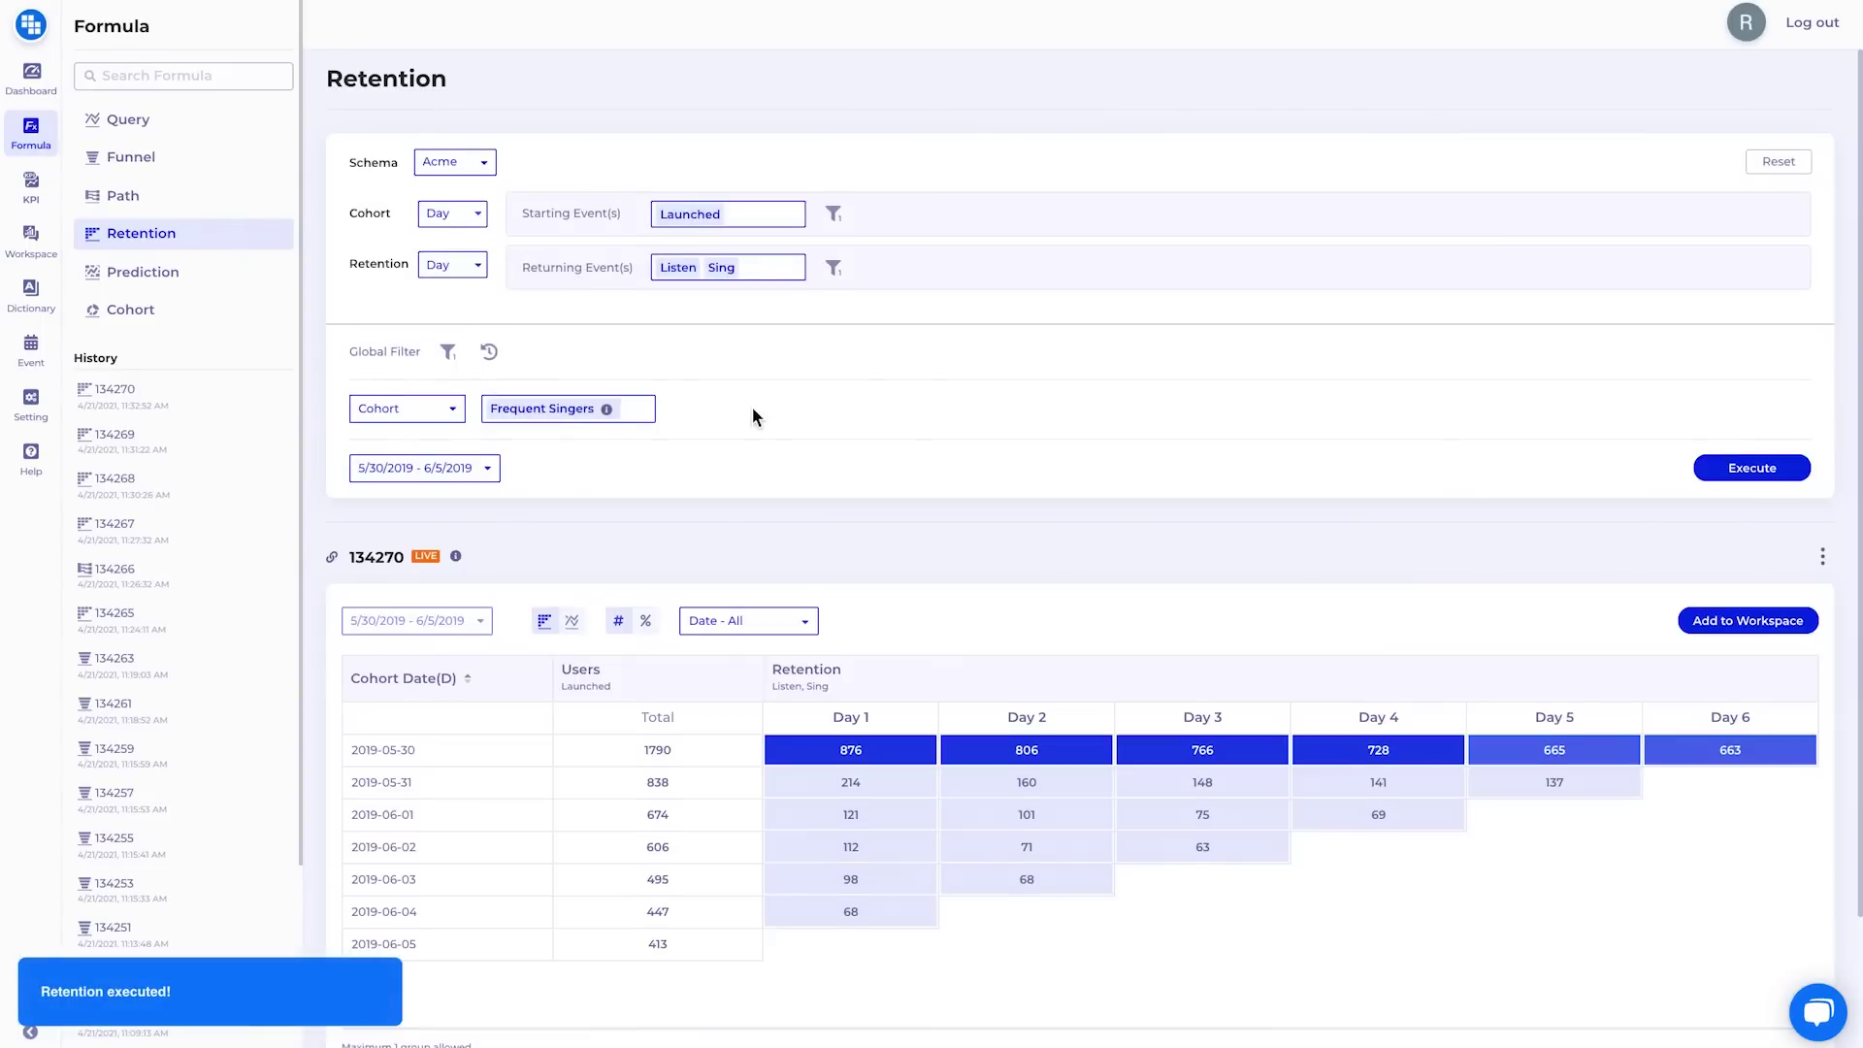
scroll(753, 415, down, 3)
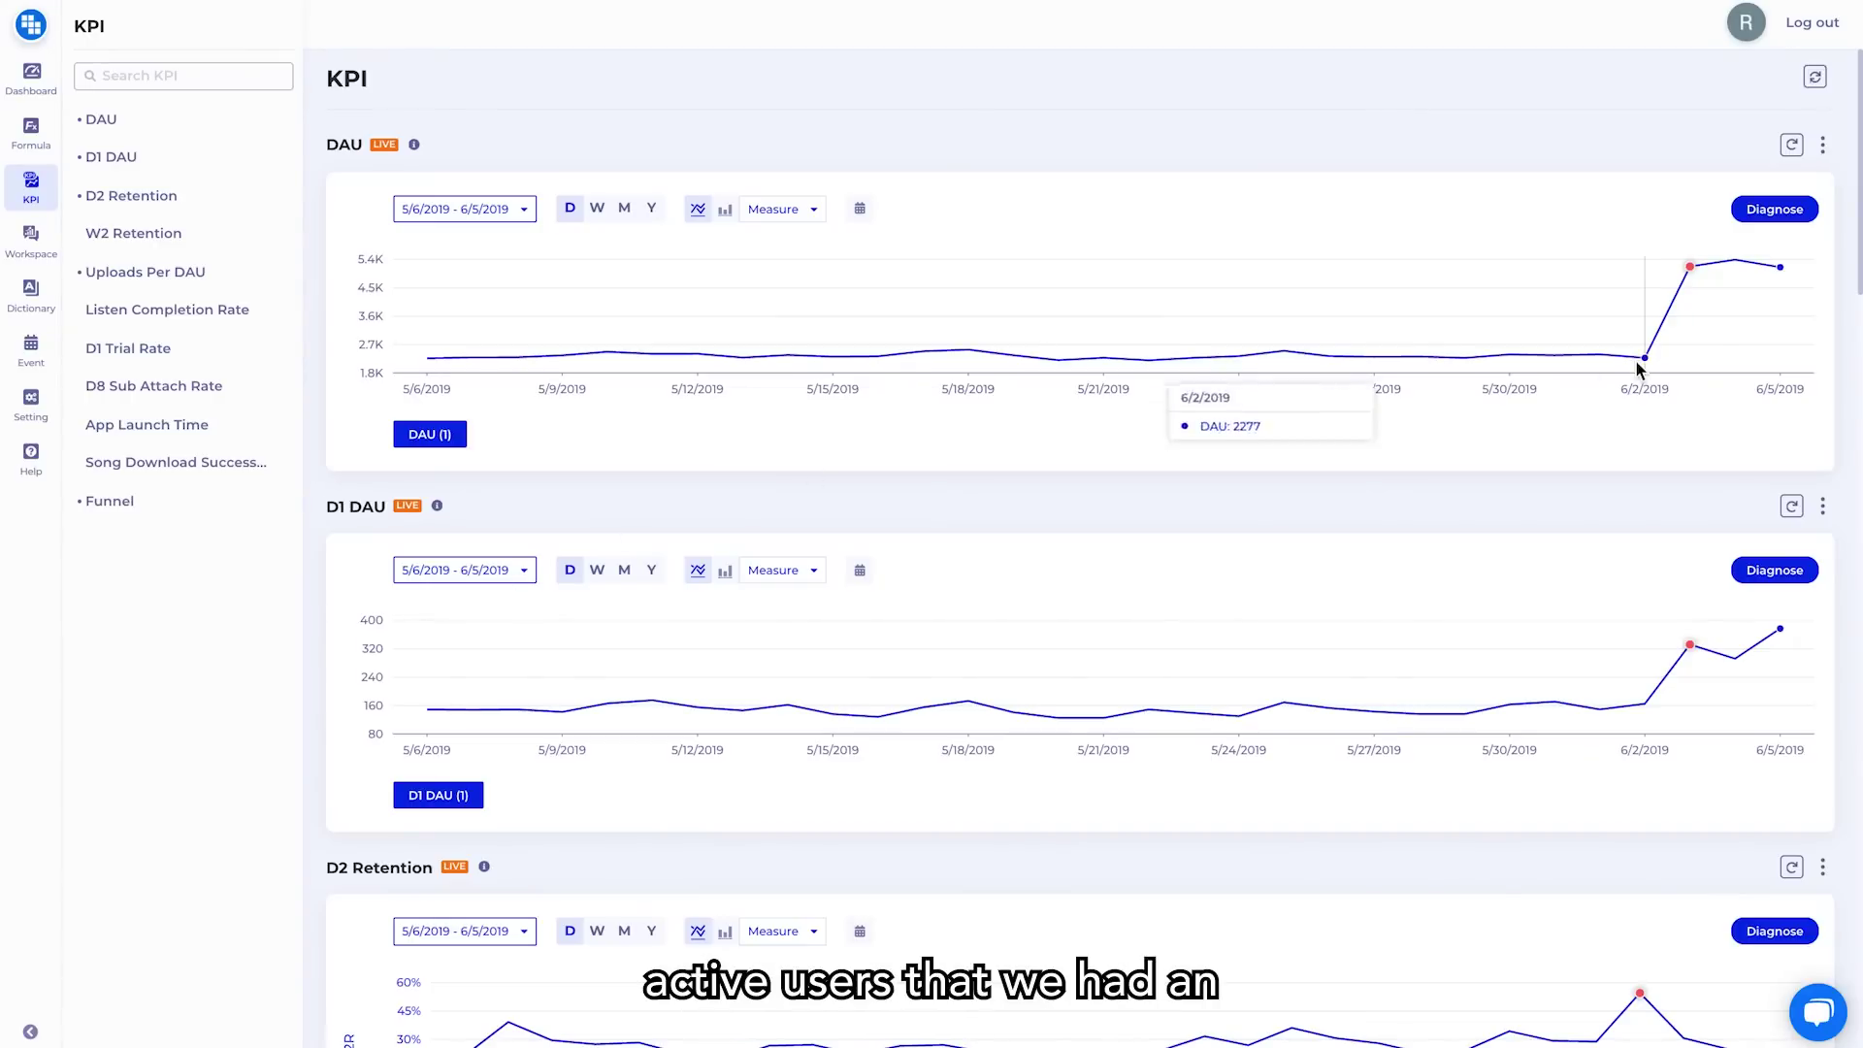
Step: Diagnose the DAU spike after 6/2/2019 from the DAU chart
mouse_move(1700, 284)
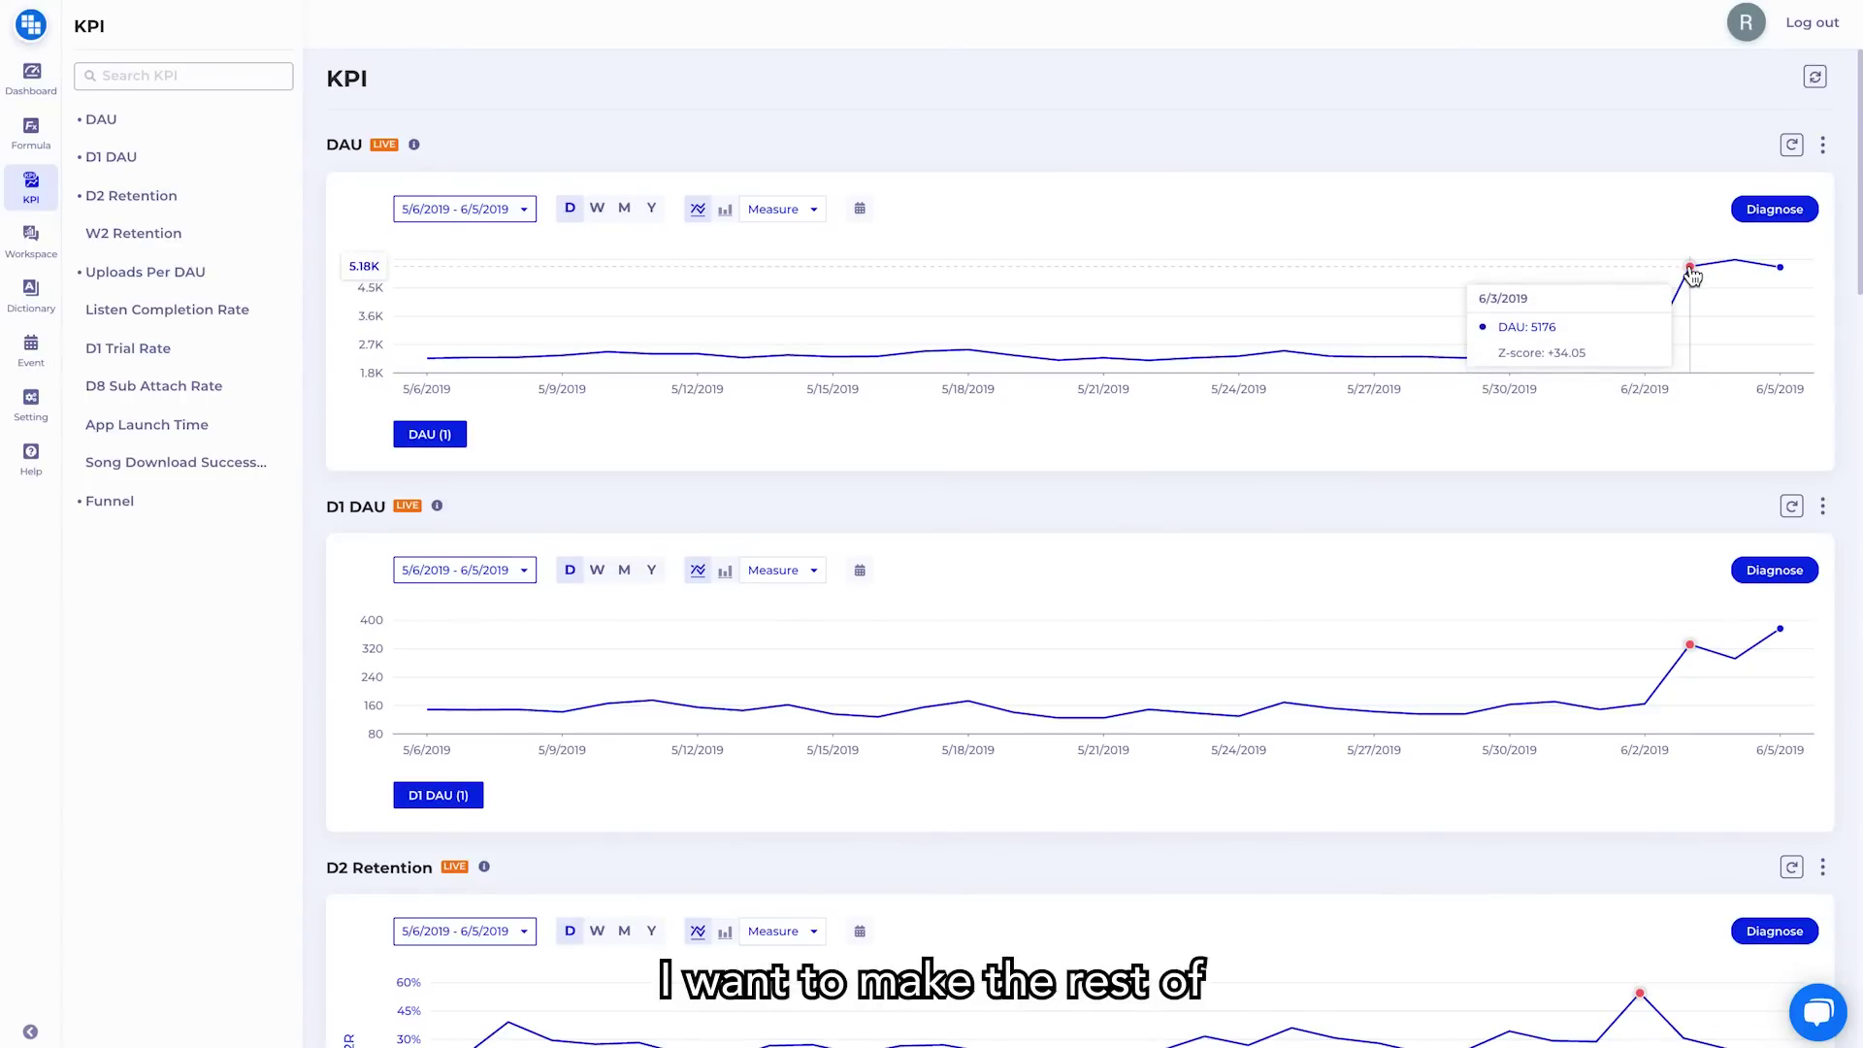
click(1793, 212)
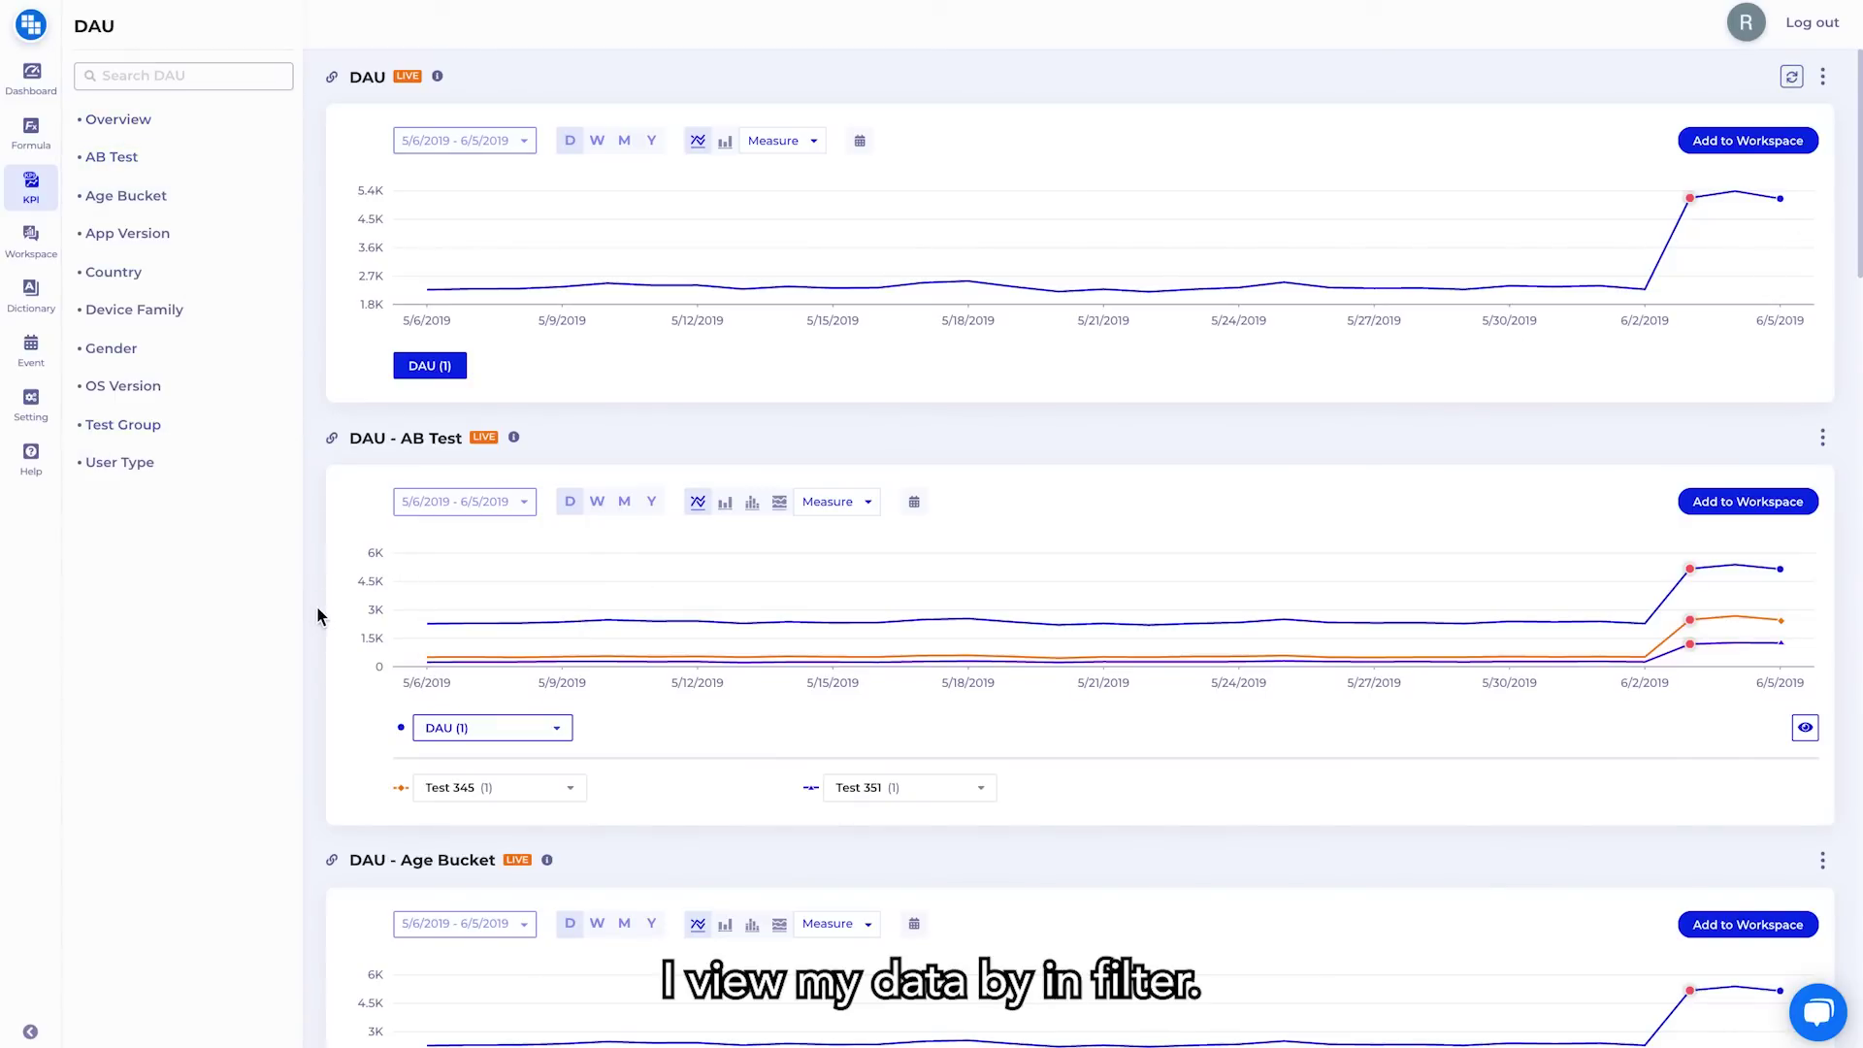
Step: Scroll to the DAU - Country breakdown and inspect its spike, driven largely by RU
scroll(318, 608, down, 4)
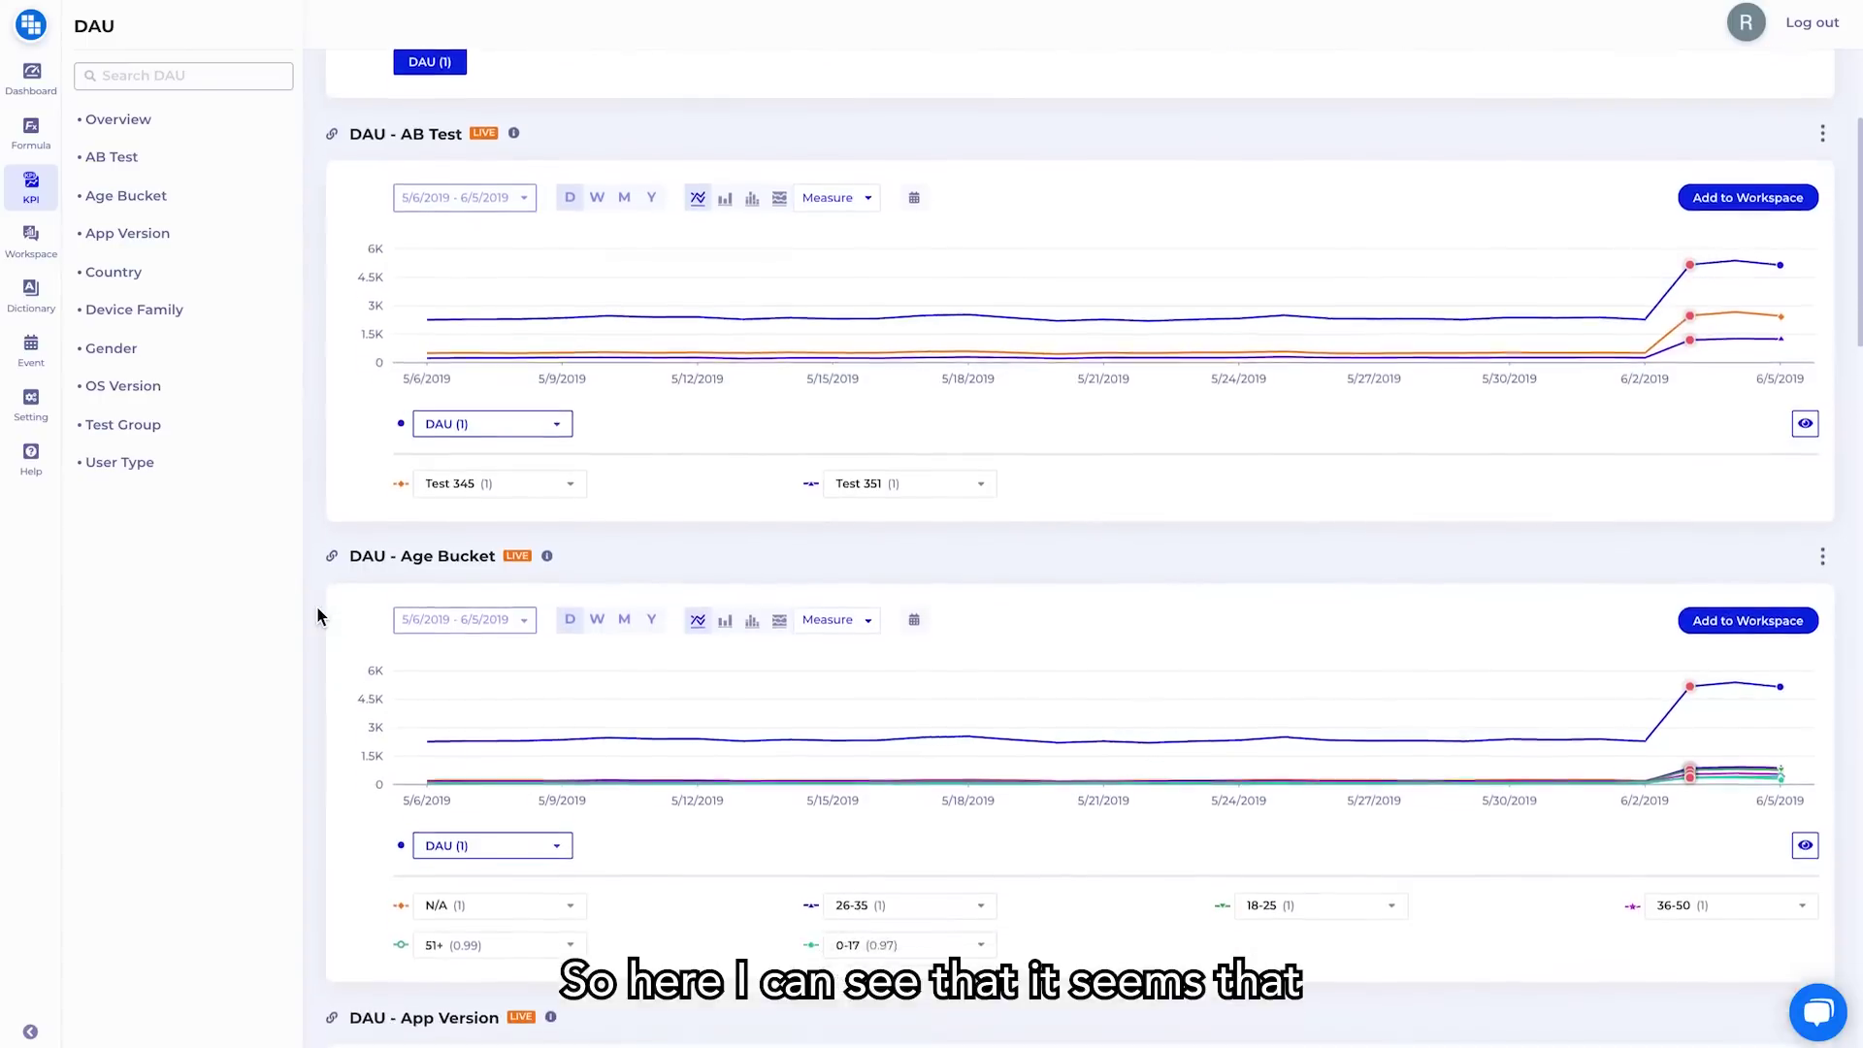
scroll(318, 608, down, 10)
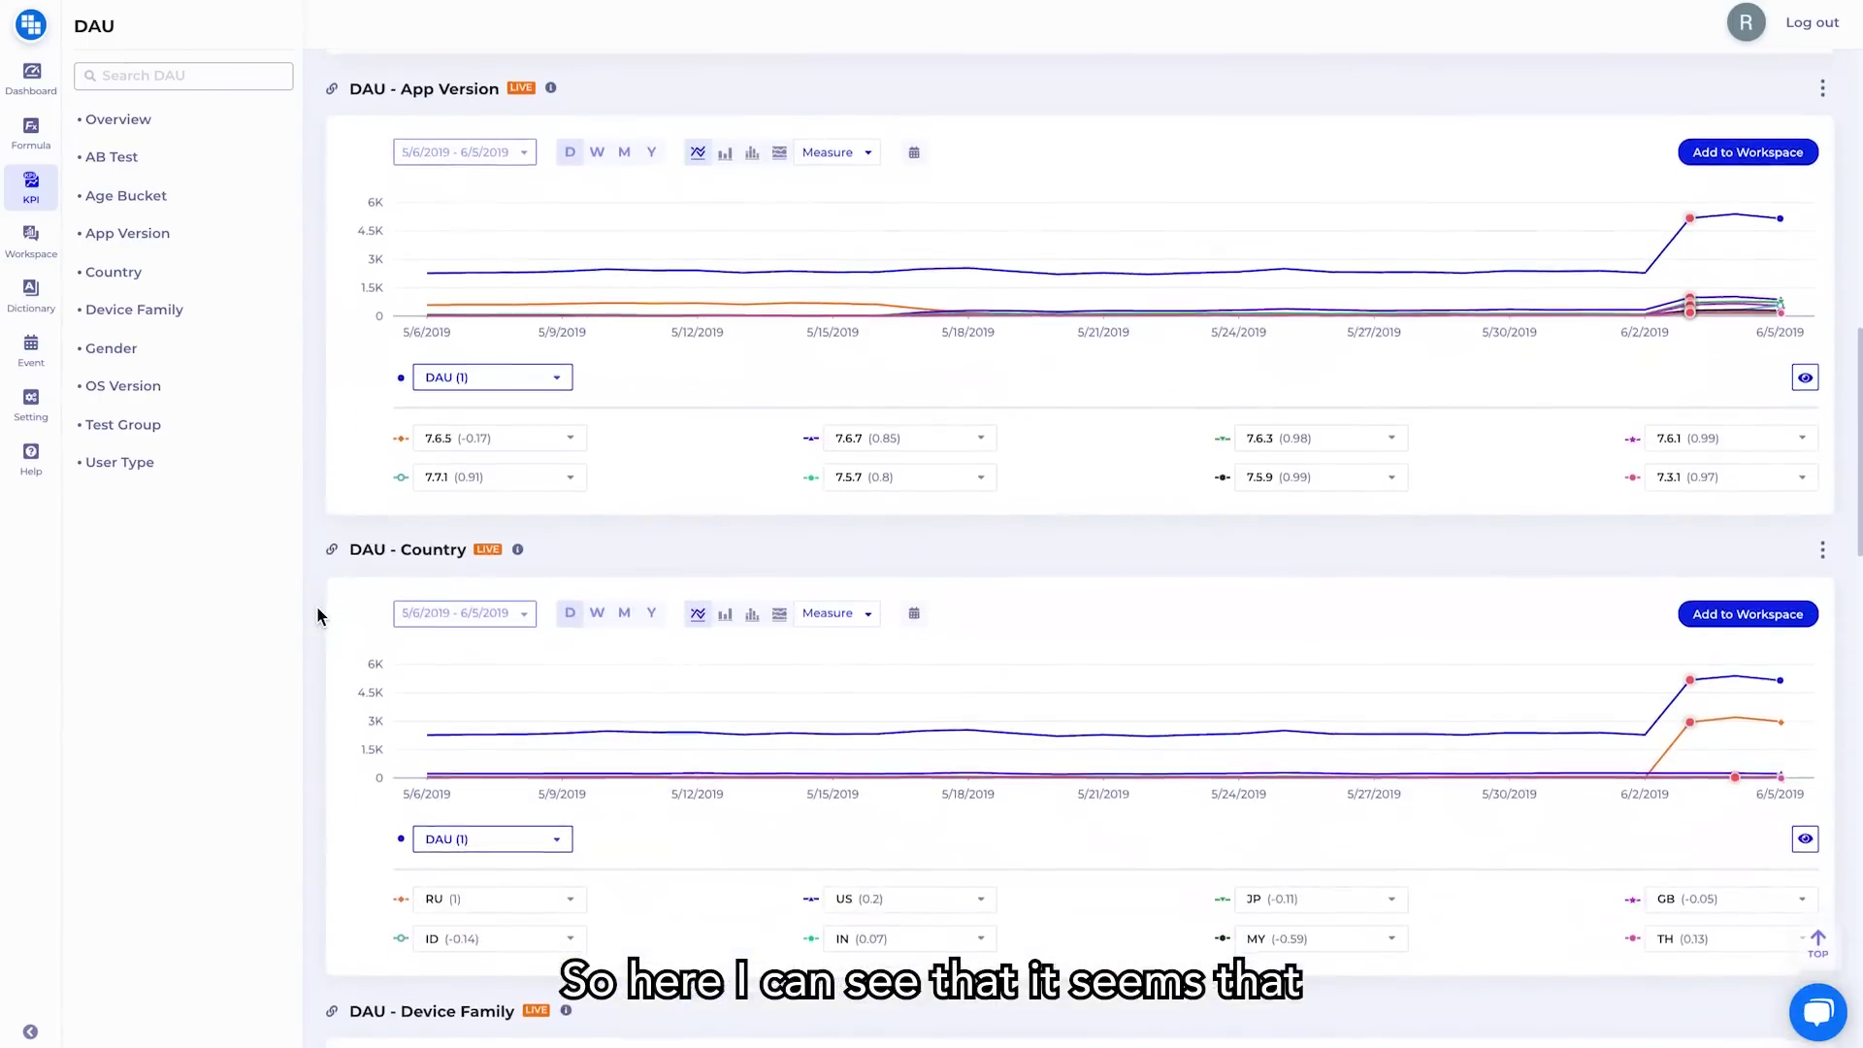
scroll(317, 605, down, 2)
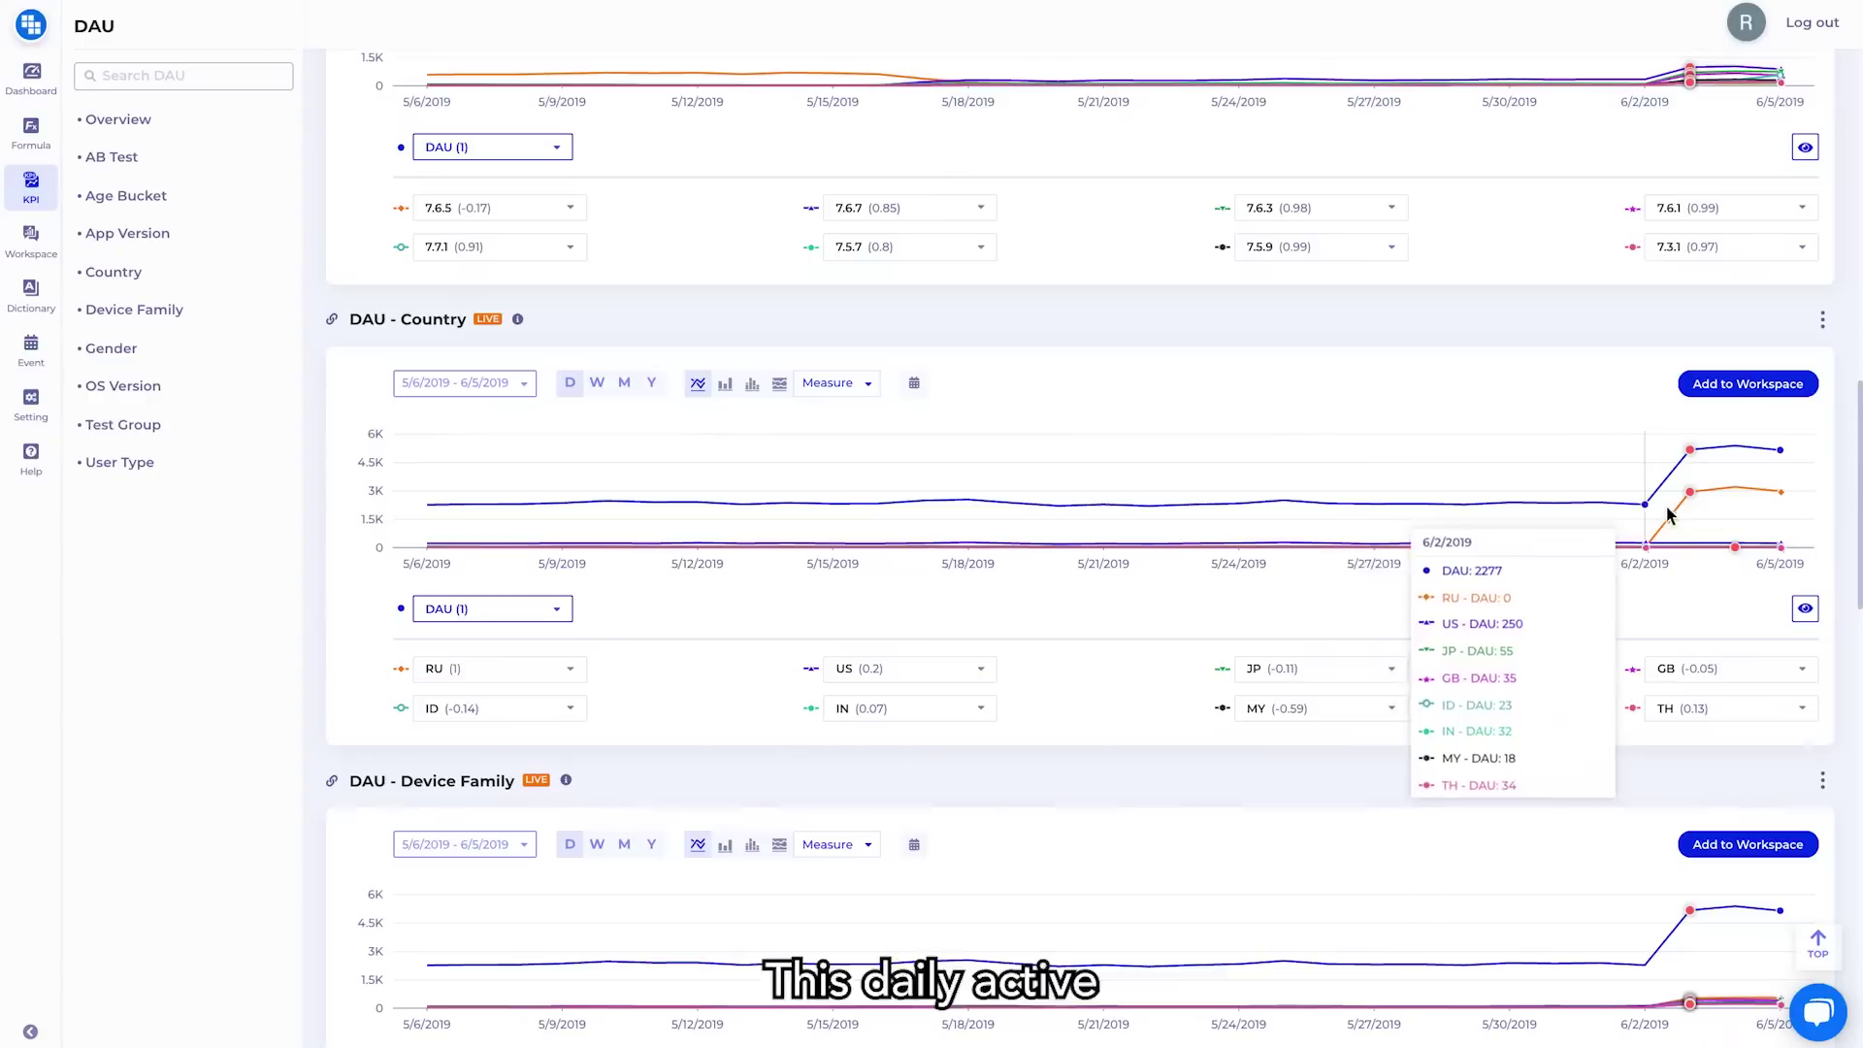
mouse_move(1692, 504)
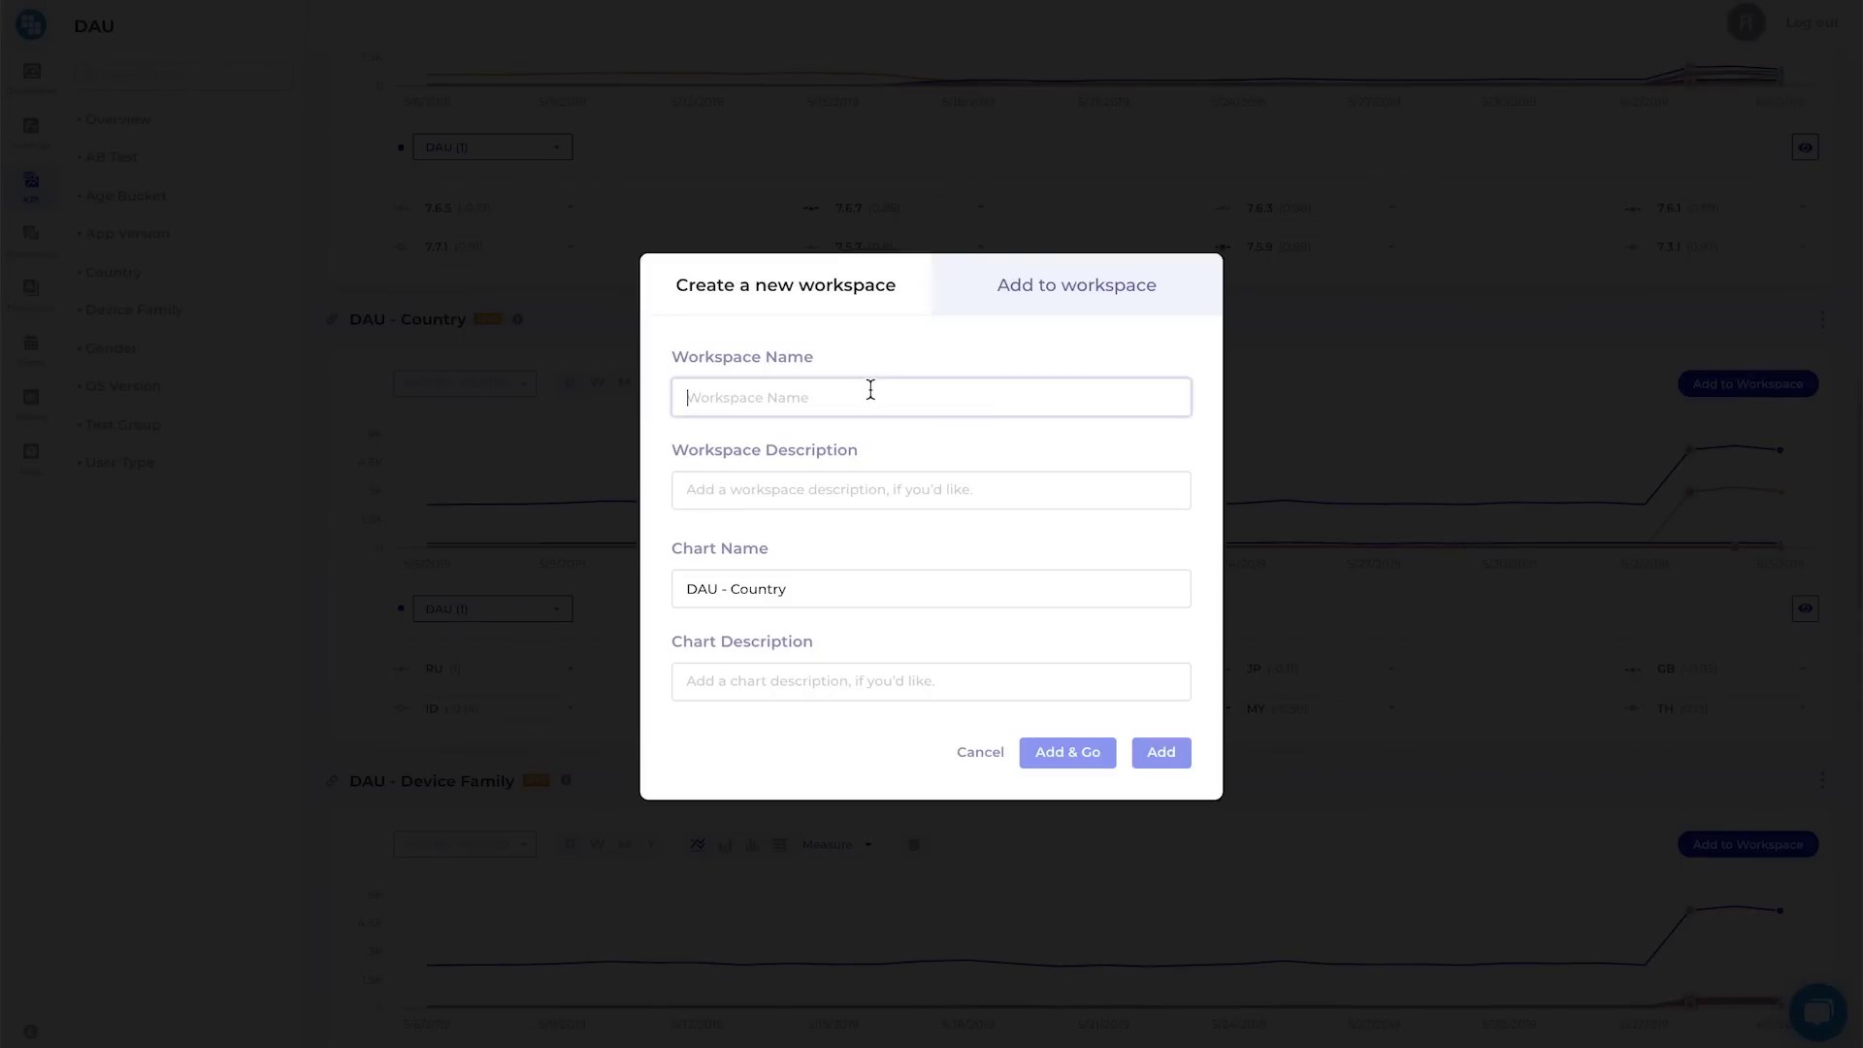
Step: Create a workspace named demo4 with the DAU - Country chart and open it
text(demo3)
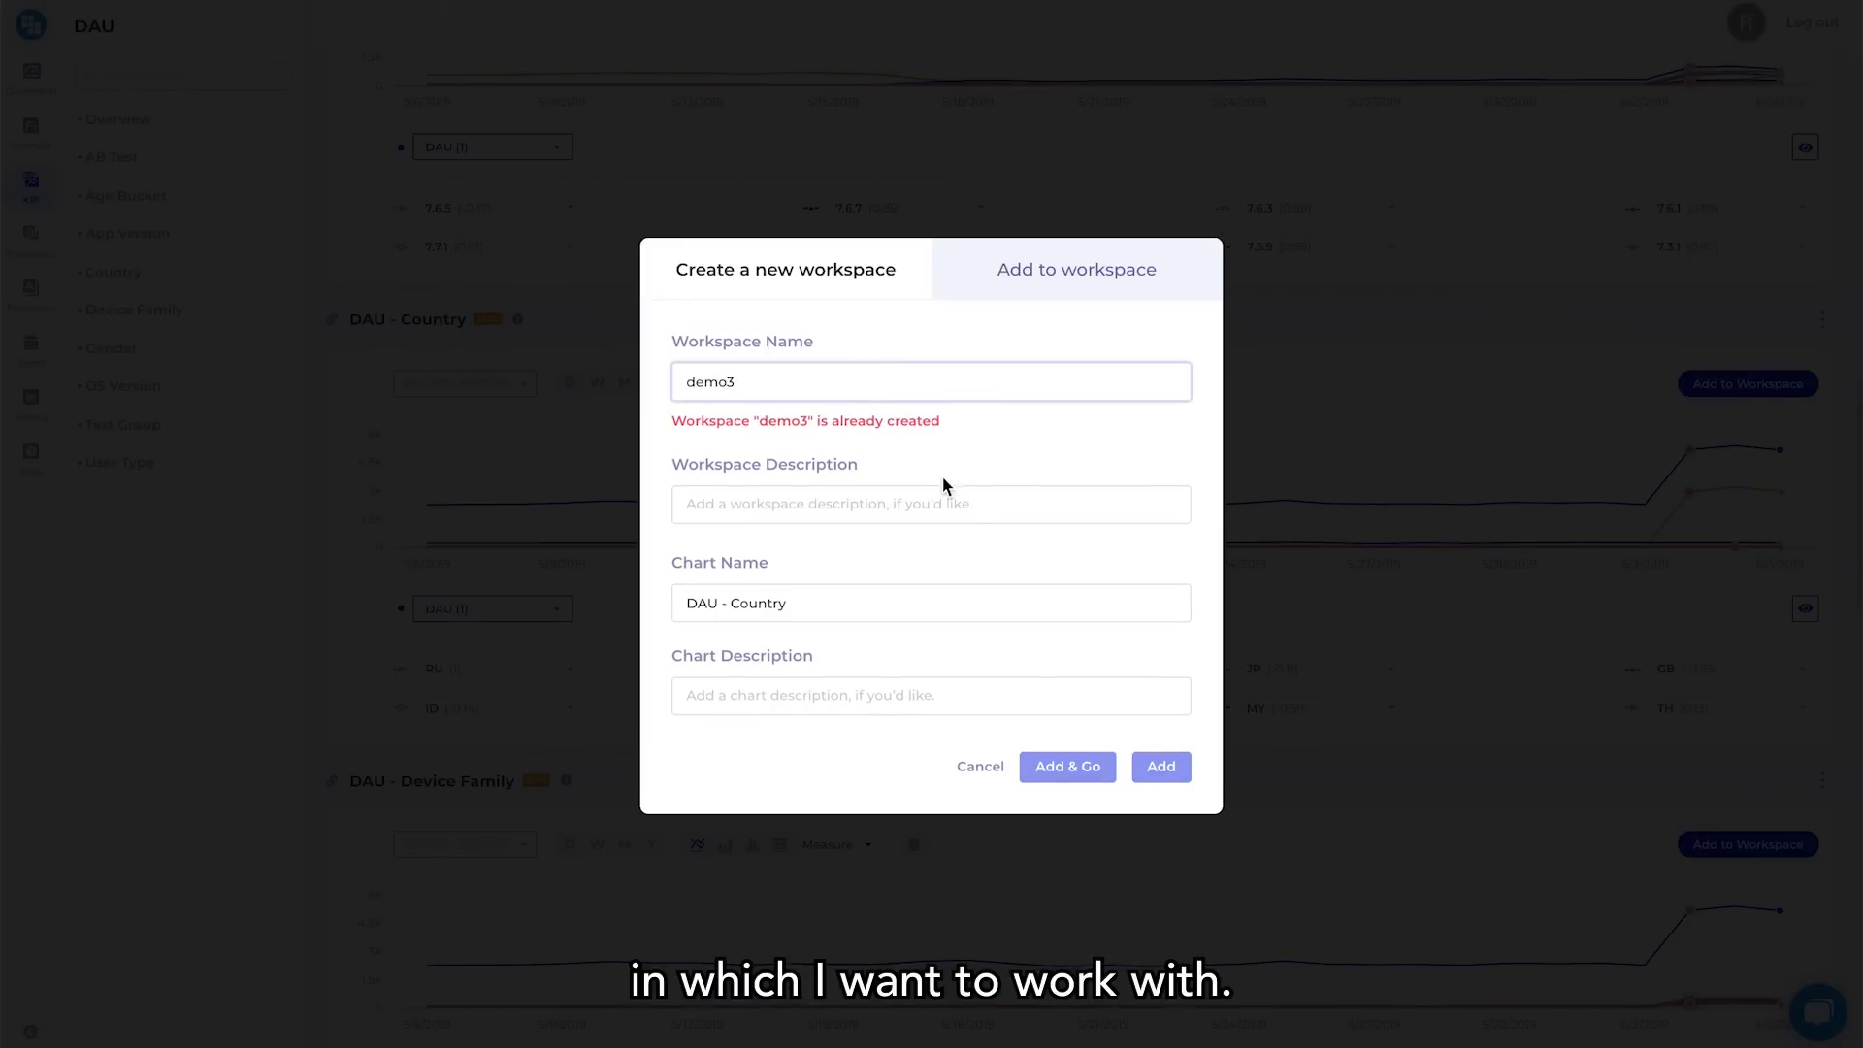
key(BackSpace)
text(4)
click(1073, 757)
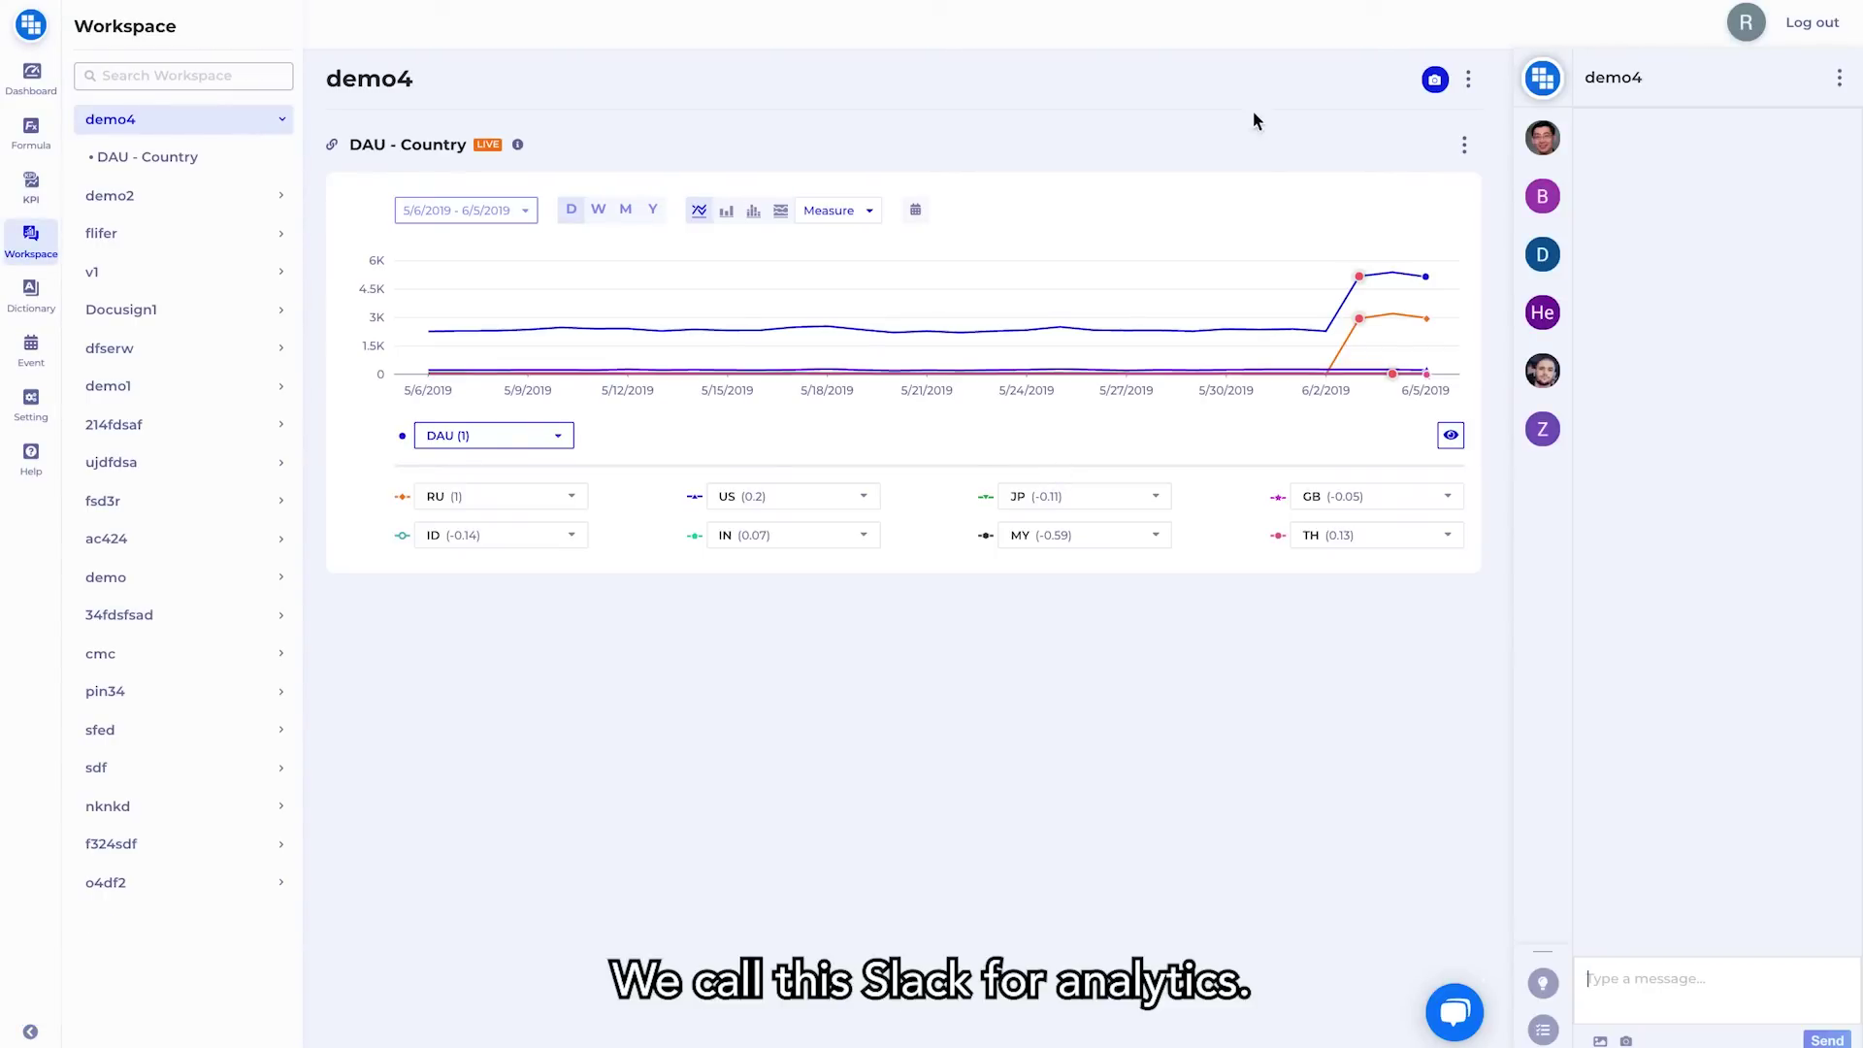
Step: Capture the DAU - Country chart, circle its early-June spike in red, and post it to chat
click(1434, 82)
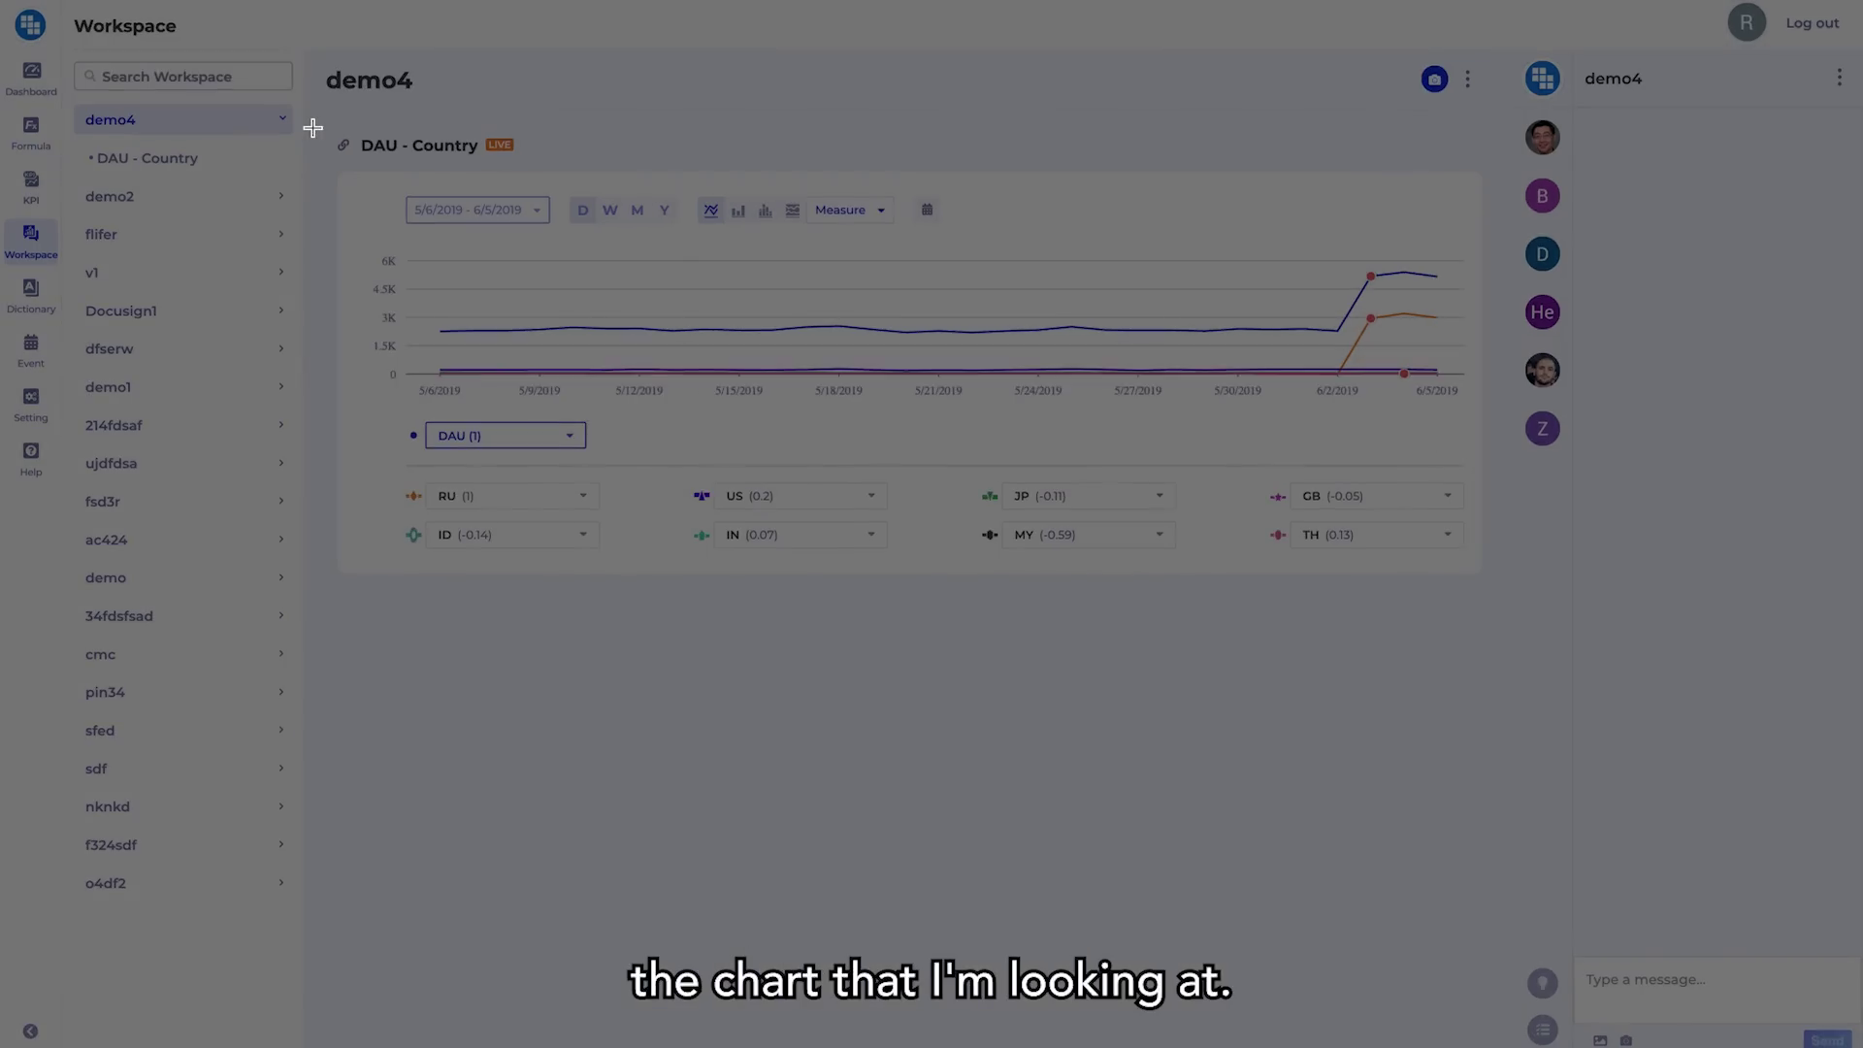
mouse_move(327, 127)
mouse_down()
mouse_move(1431, 598)
mouse_move(1504, 599)
mouse_up()
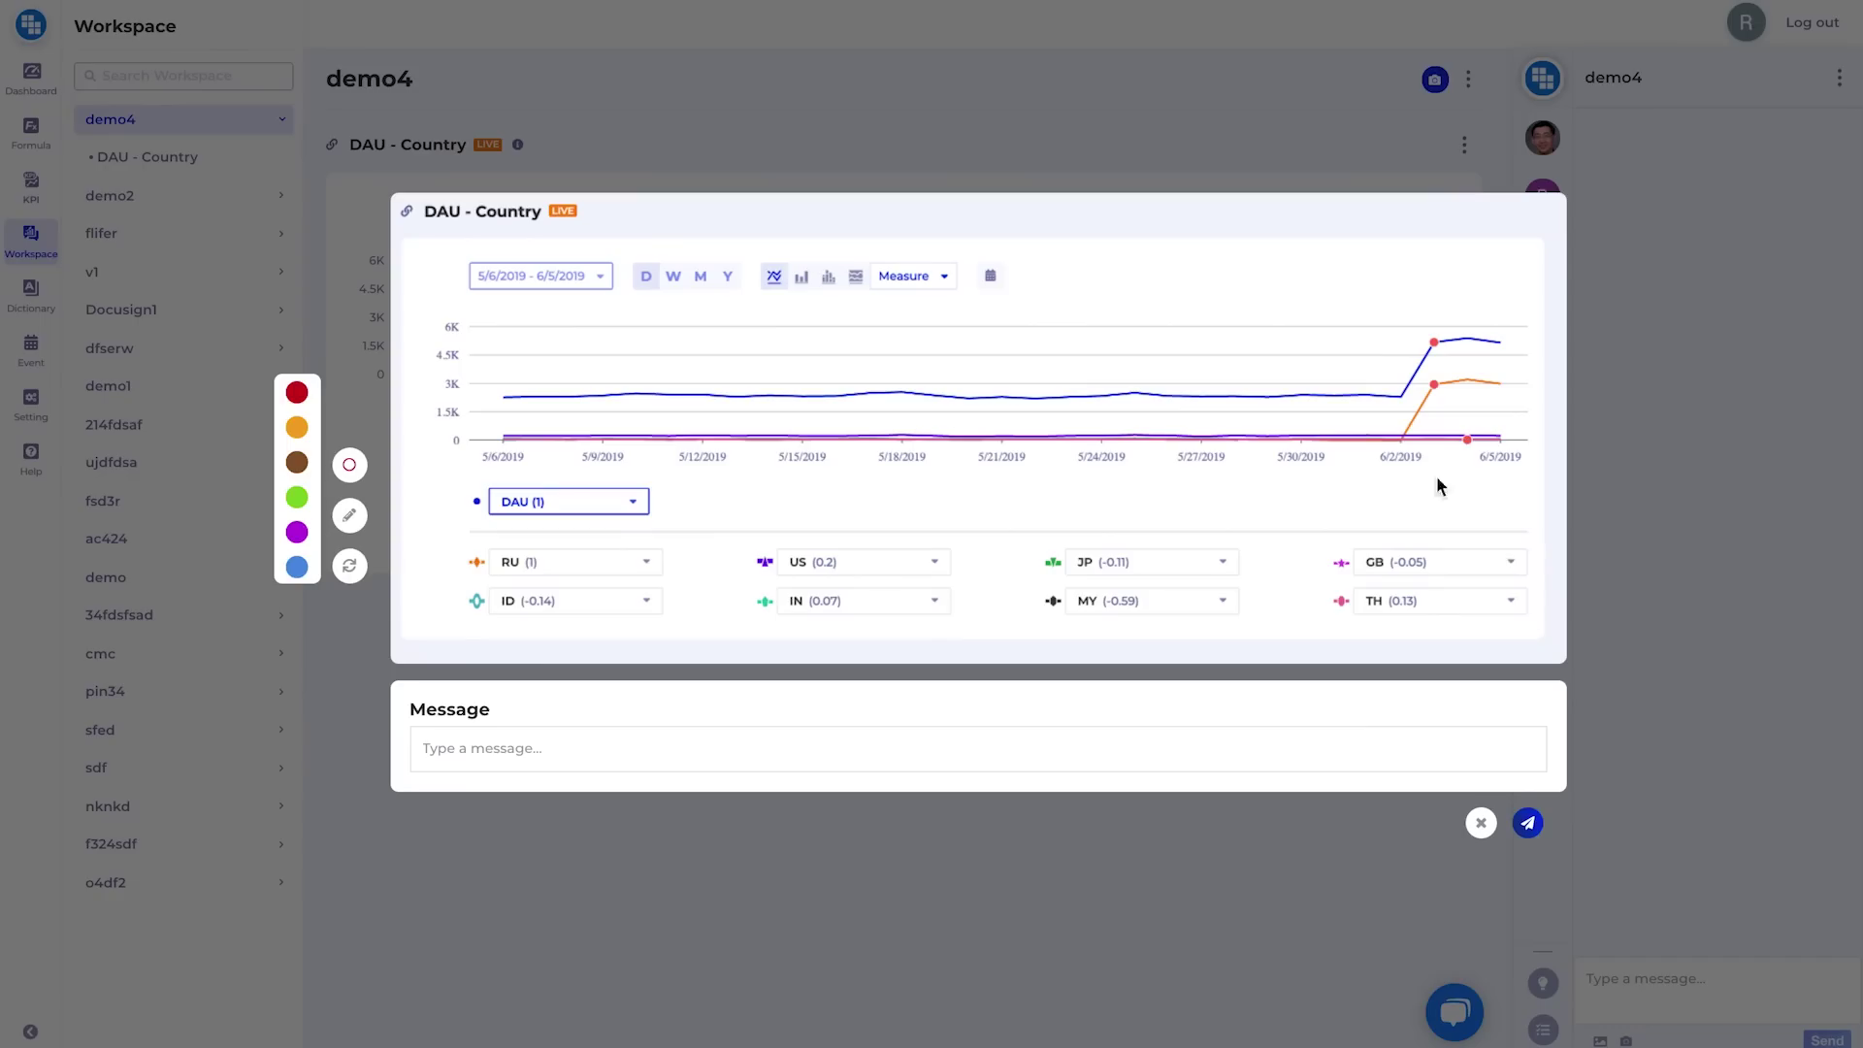
drag(1433, 386, 1439, 375)
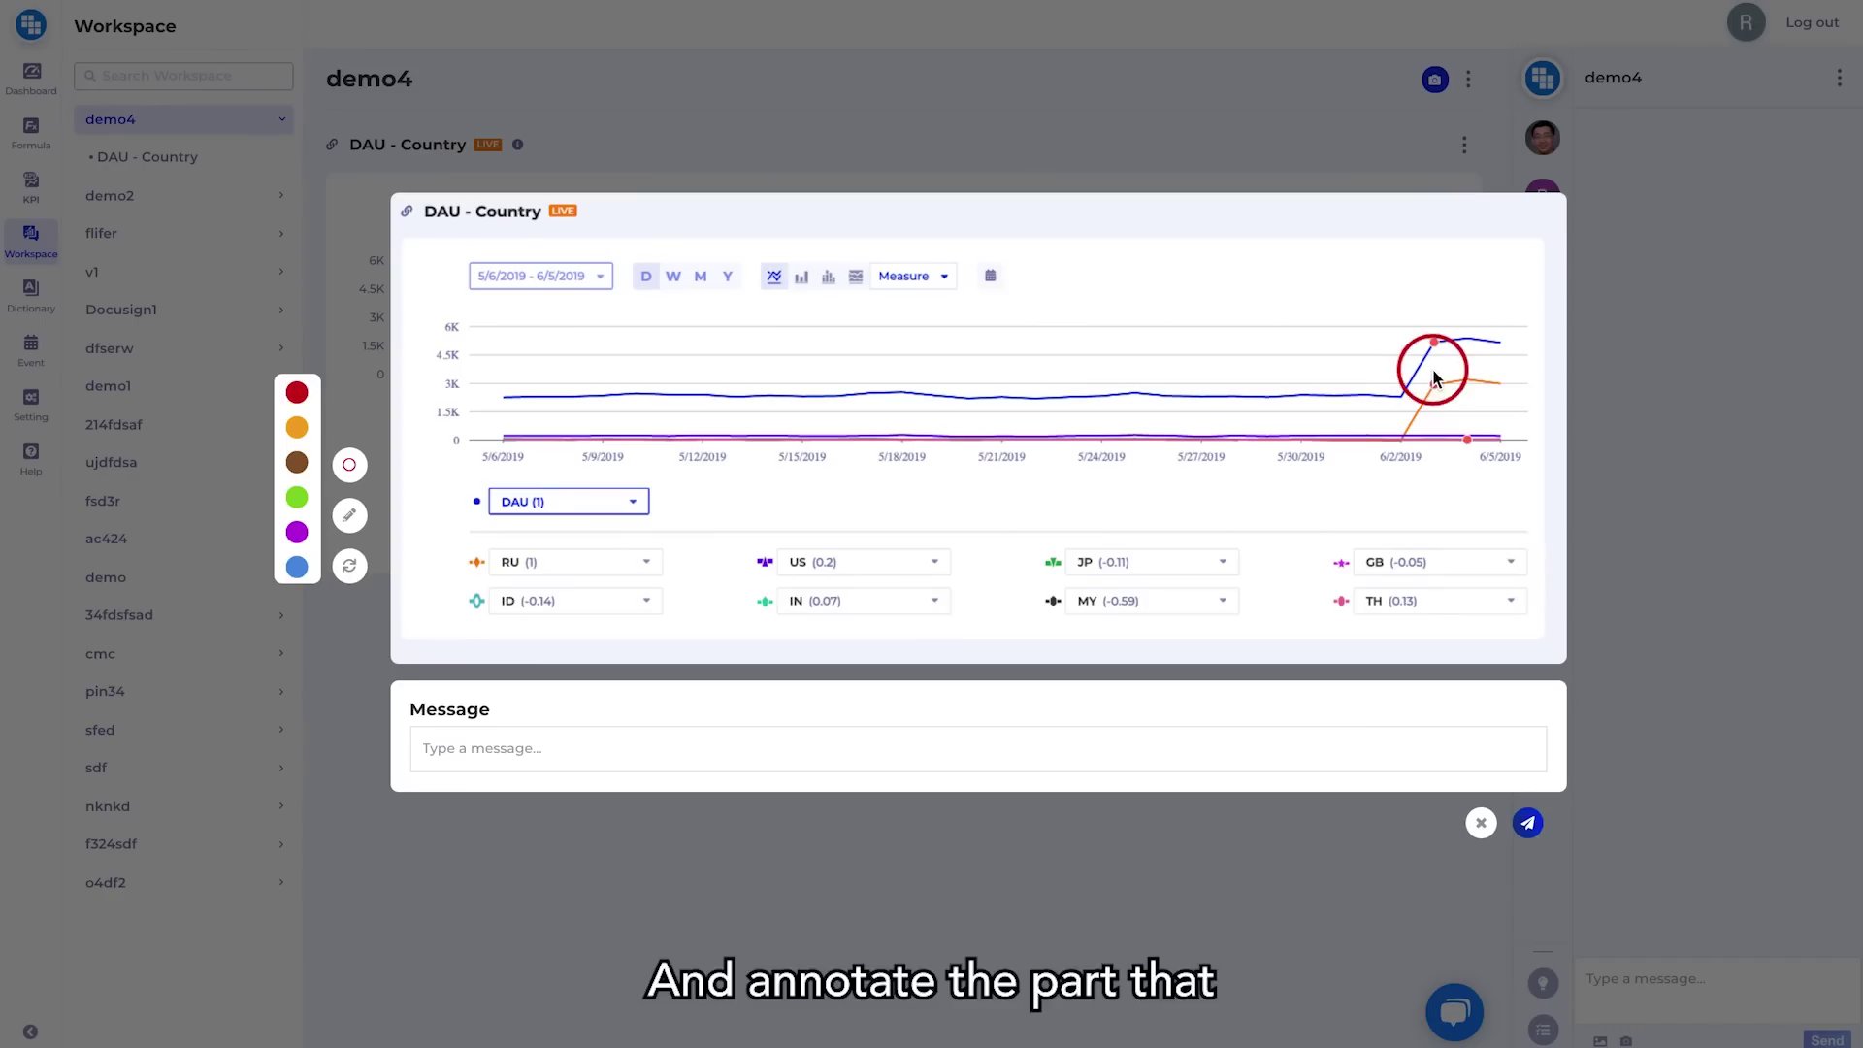
click(1528, 823)
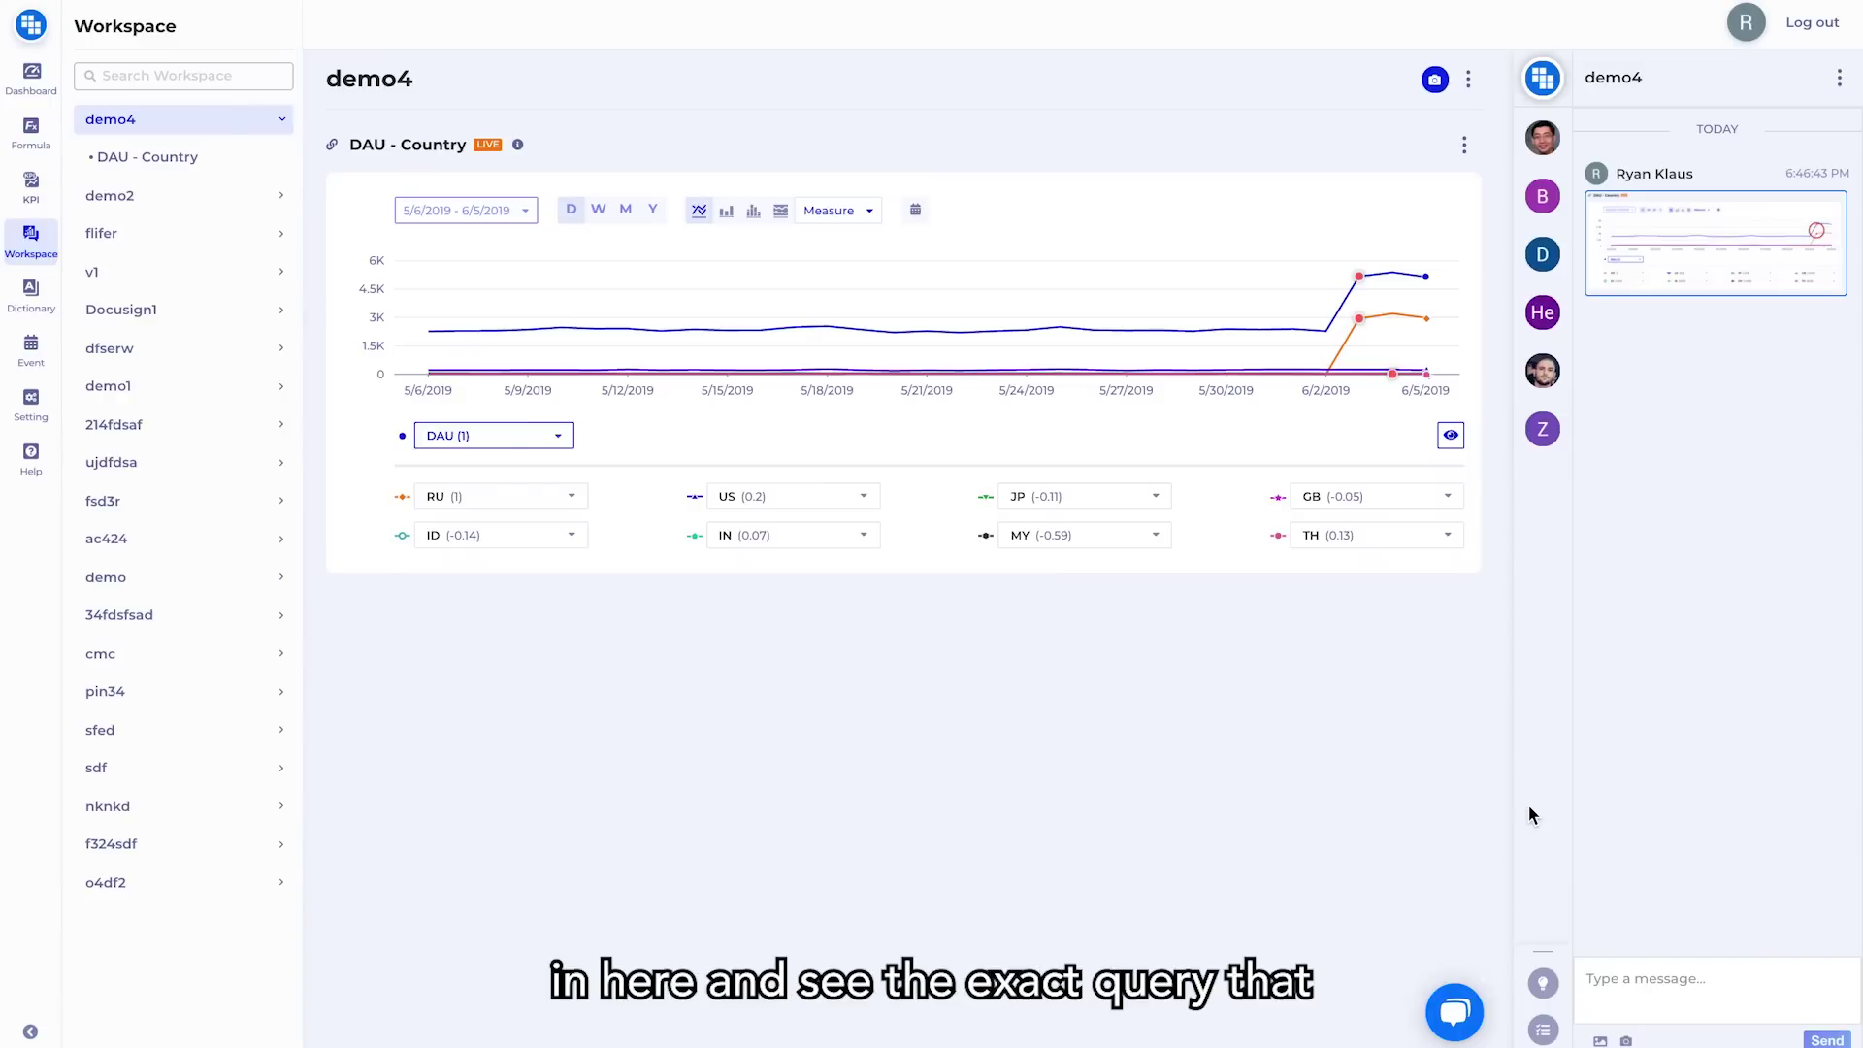
Step: Check the DAU - Country query details, then return to the DAU Diagnose page
click(518, 143)
mouse_move(1363, 325)
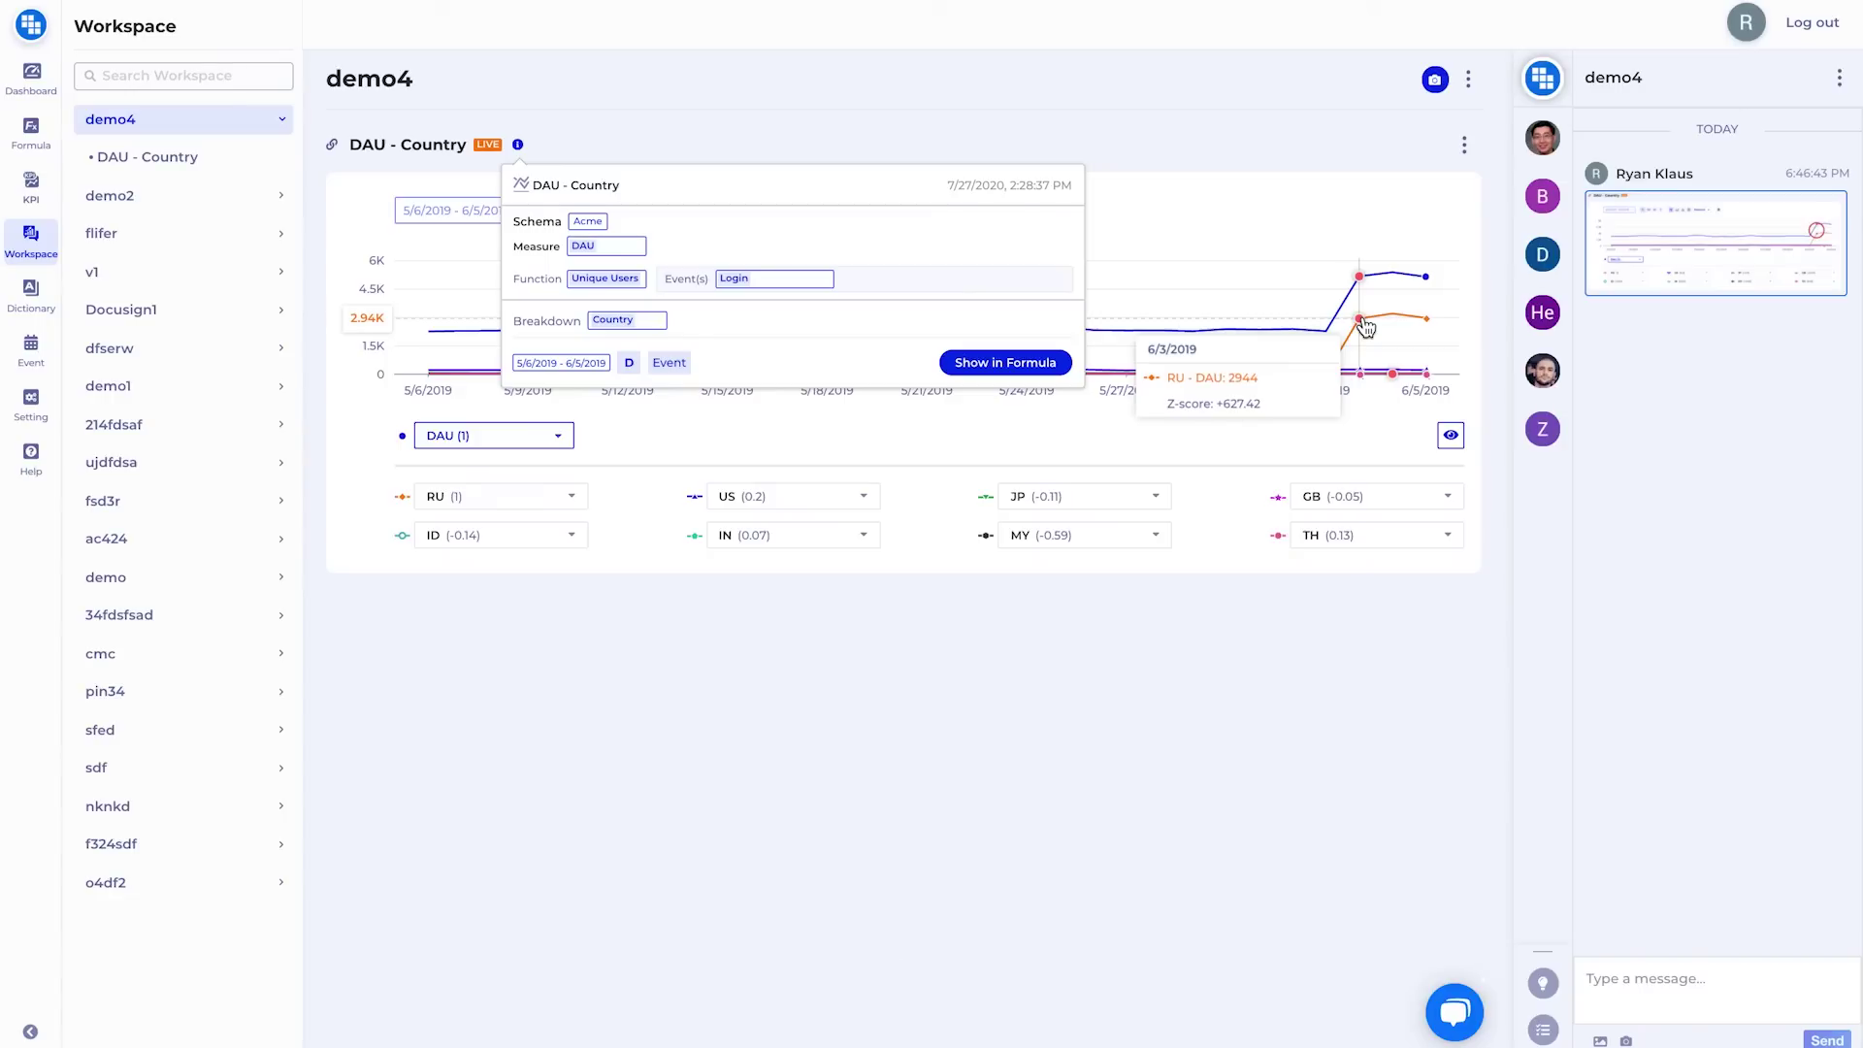
click(1466, 147)
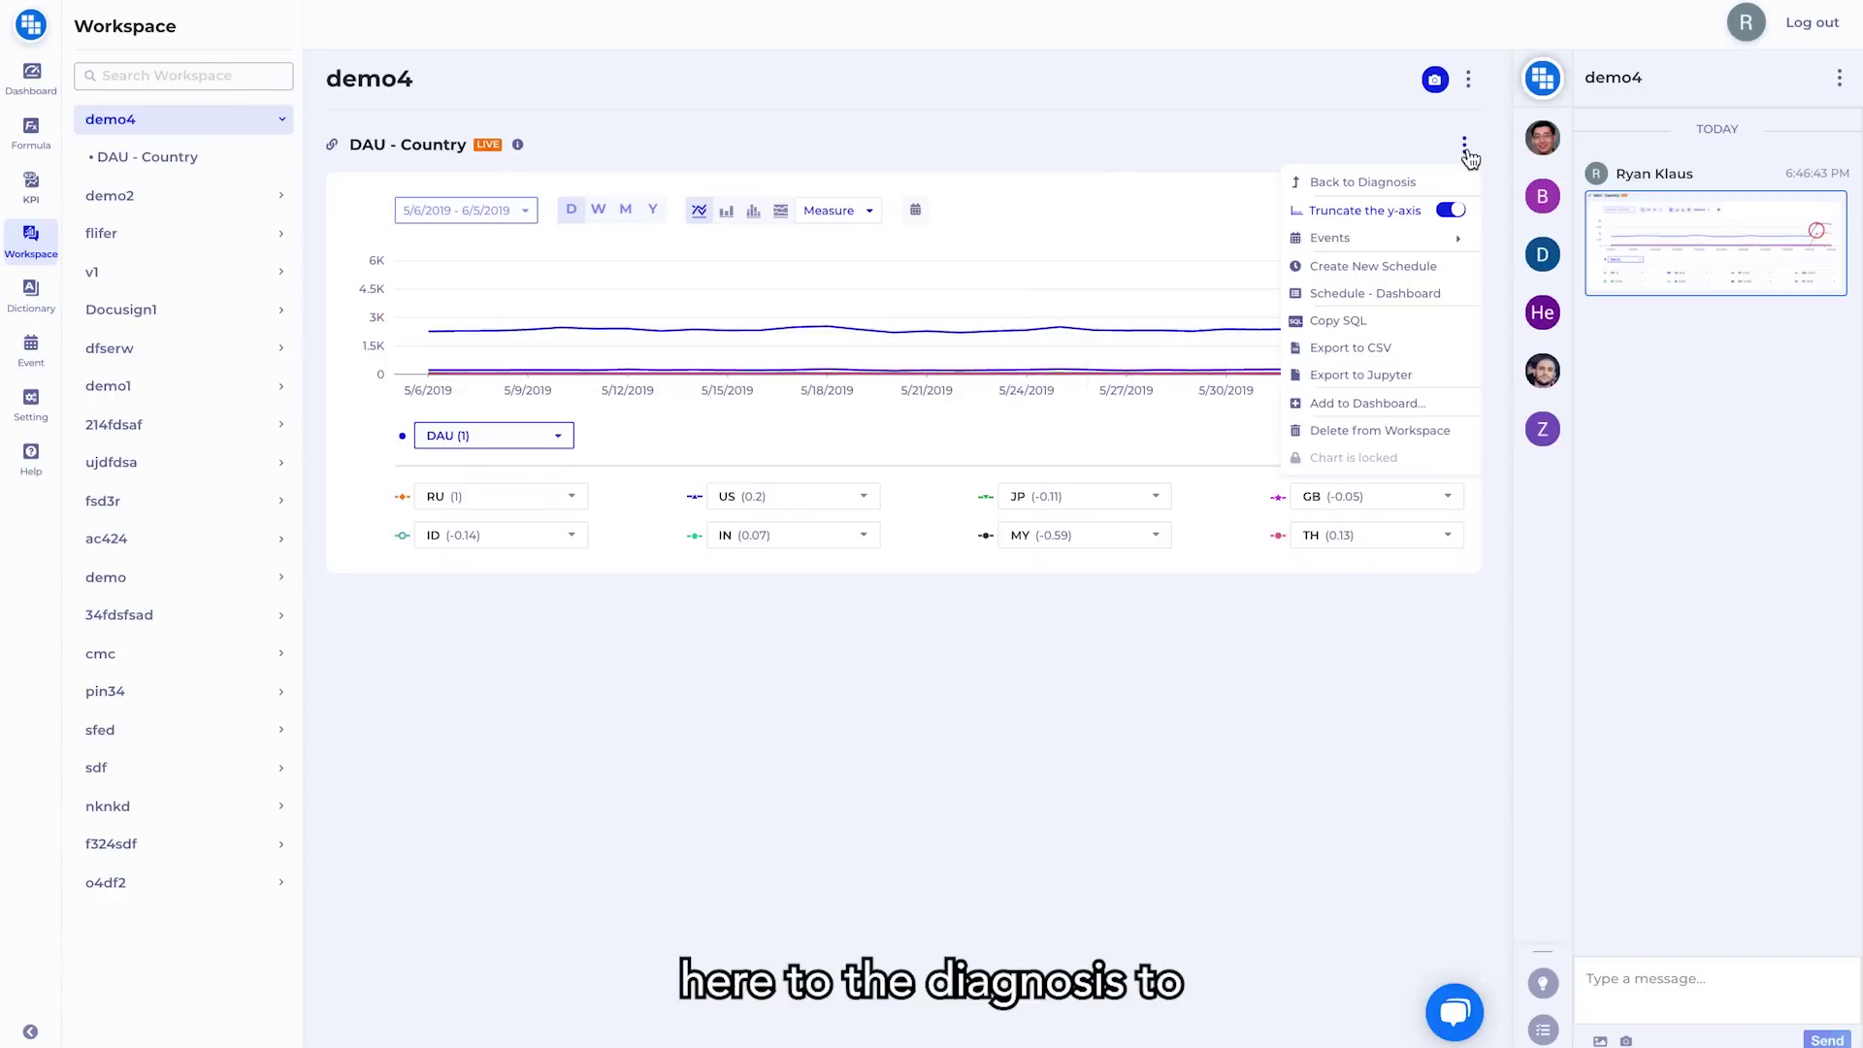
click(1359, 178)
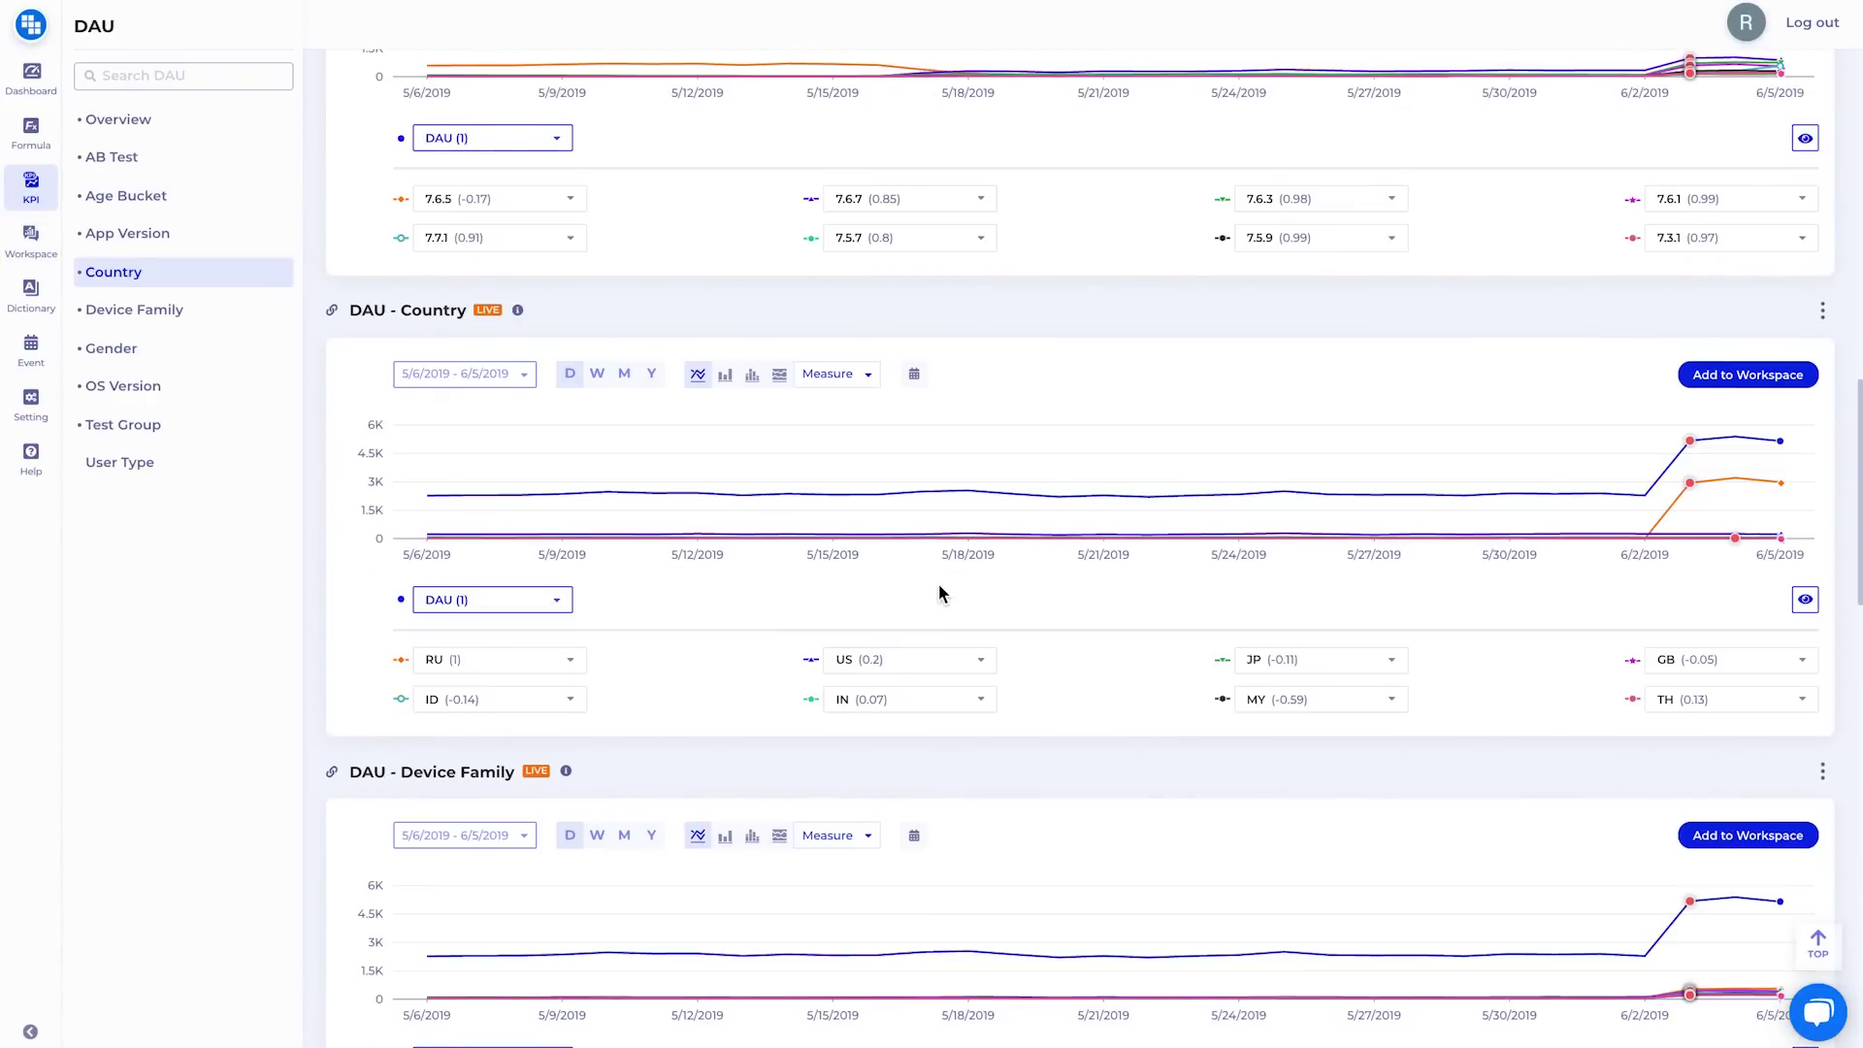
Step: Scroll to DAU - User Type, inspect its 6/3 Organic spike, and add the chart to a workspace
scroll(937, 582, down, 5)
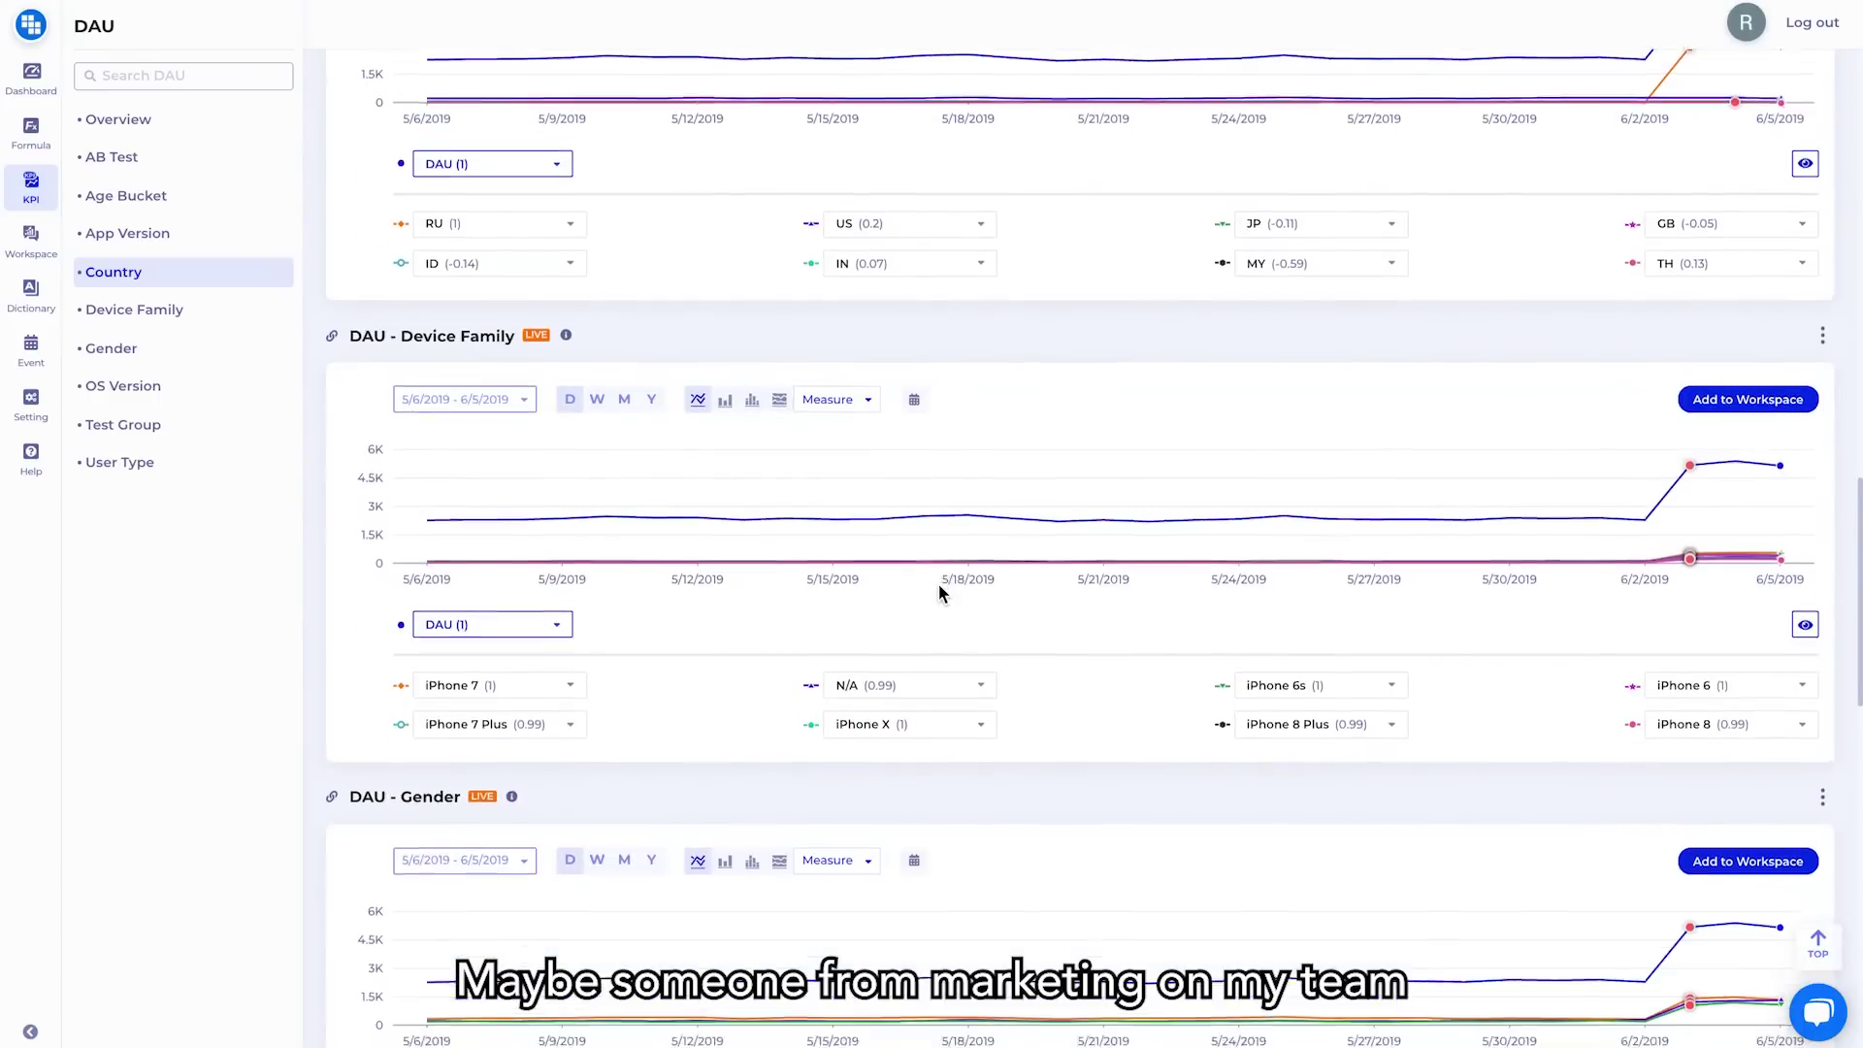
scroll(939, 587, down, 5)
scroll(940, 587, down, 9)
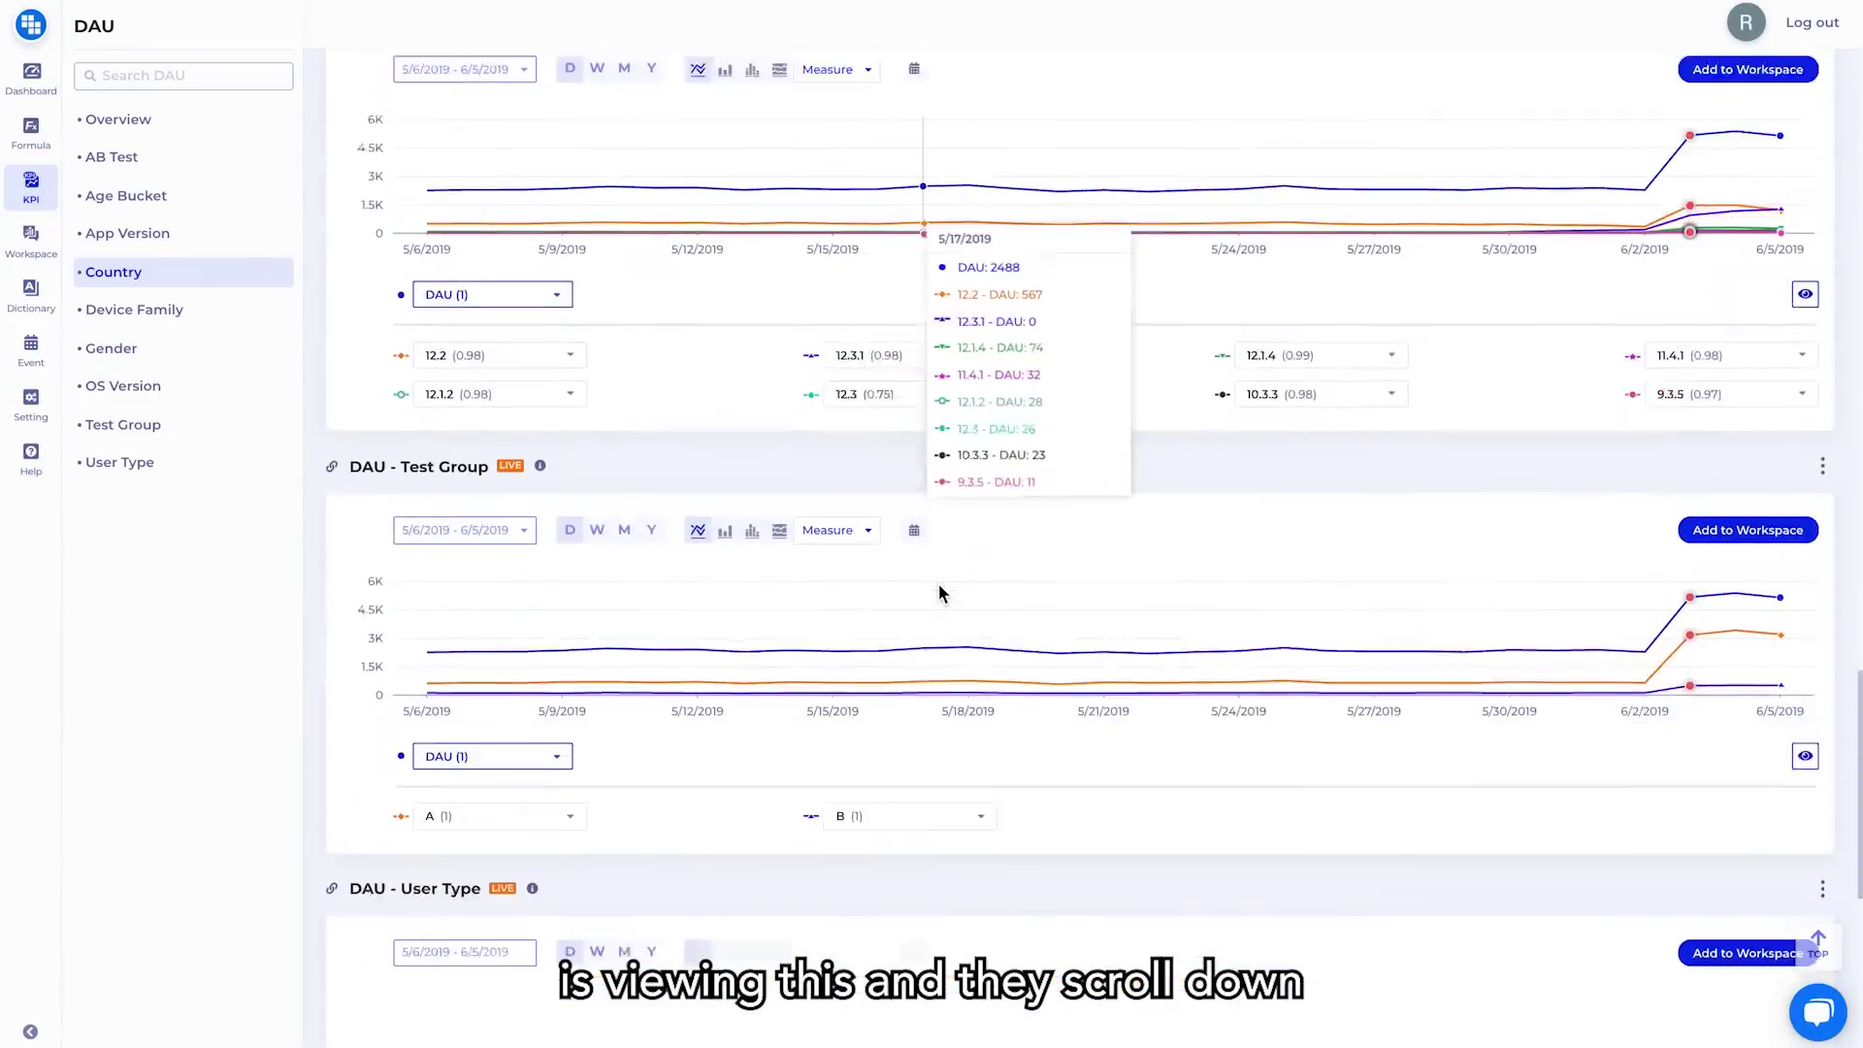
scroll(940, 587, down, 4)
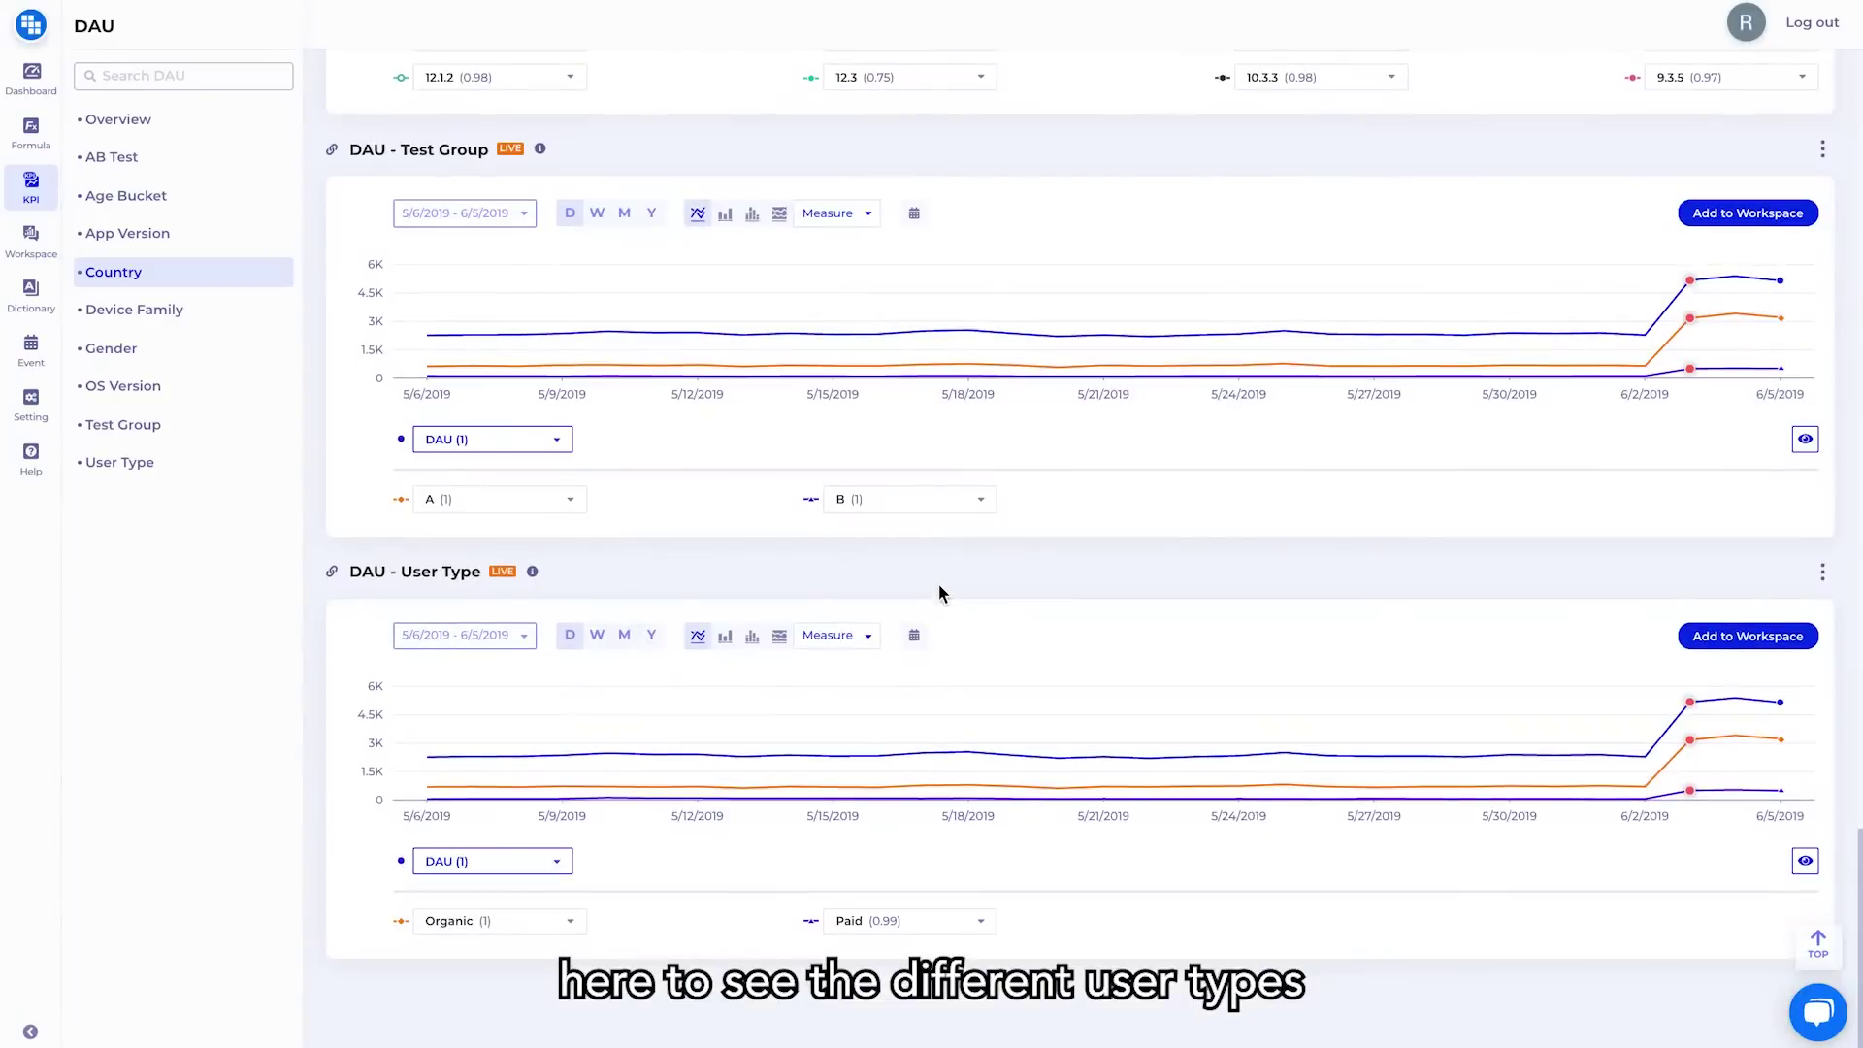
mouse_move(1747, 750)
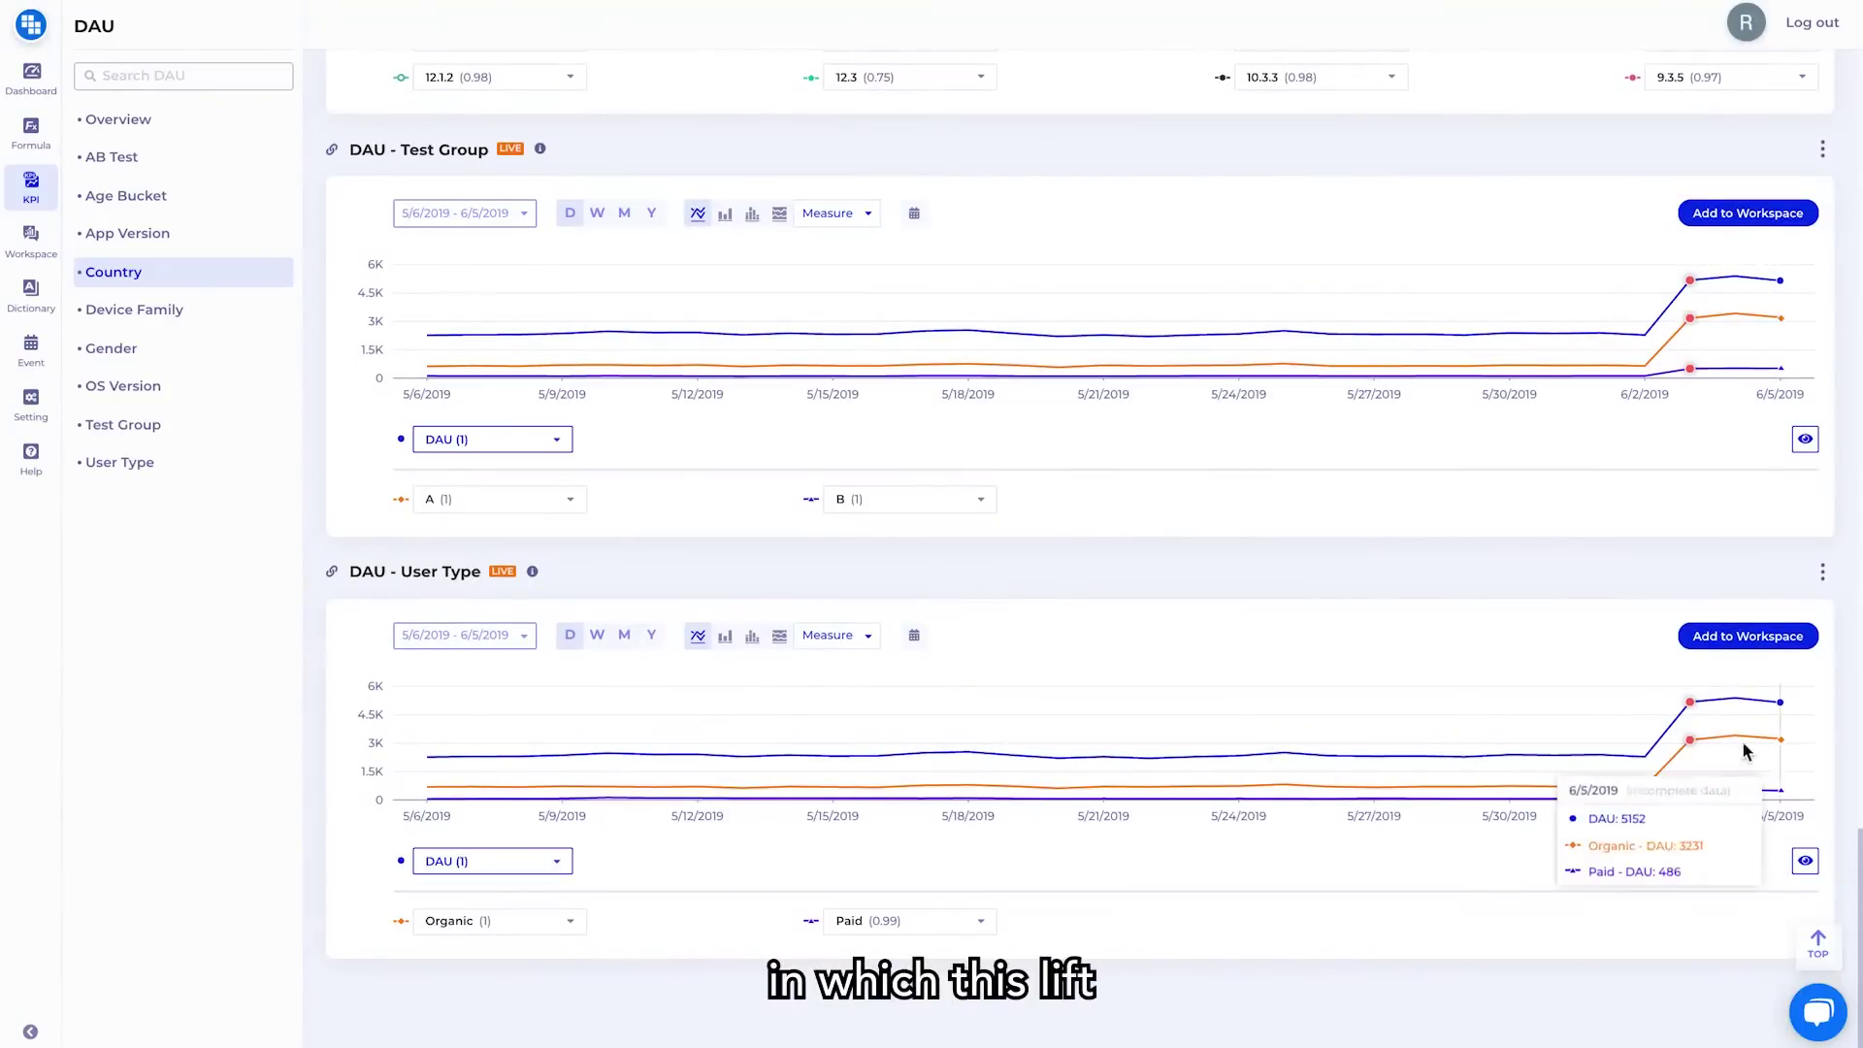
mouse_move(1692, 744)
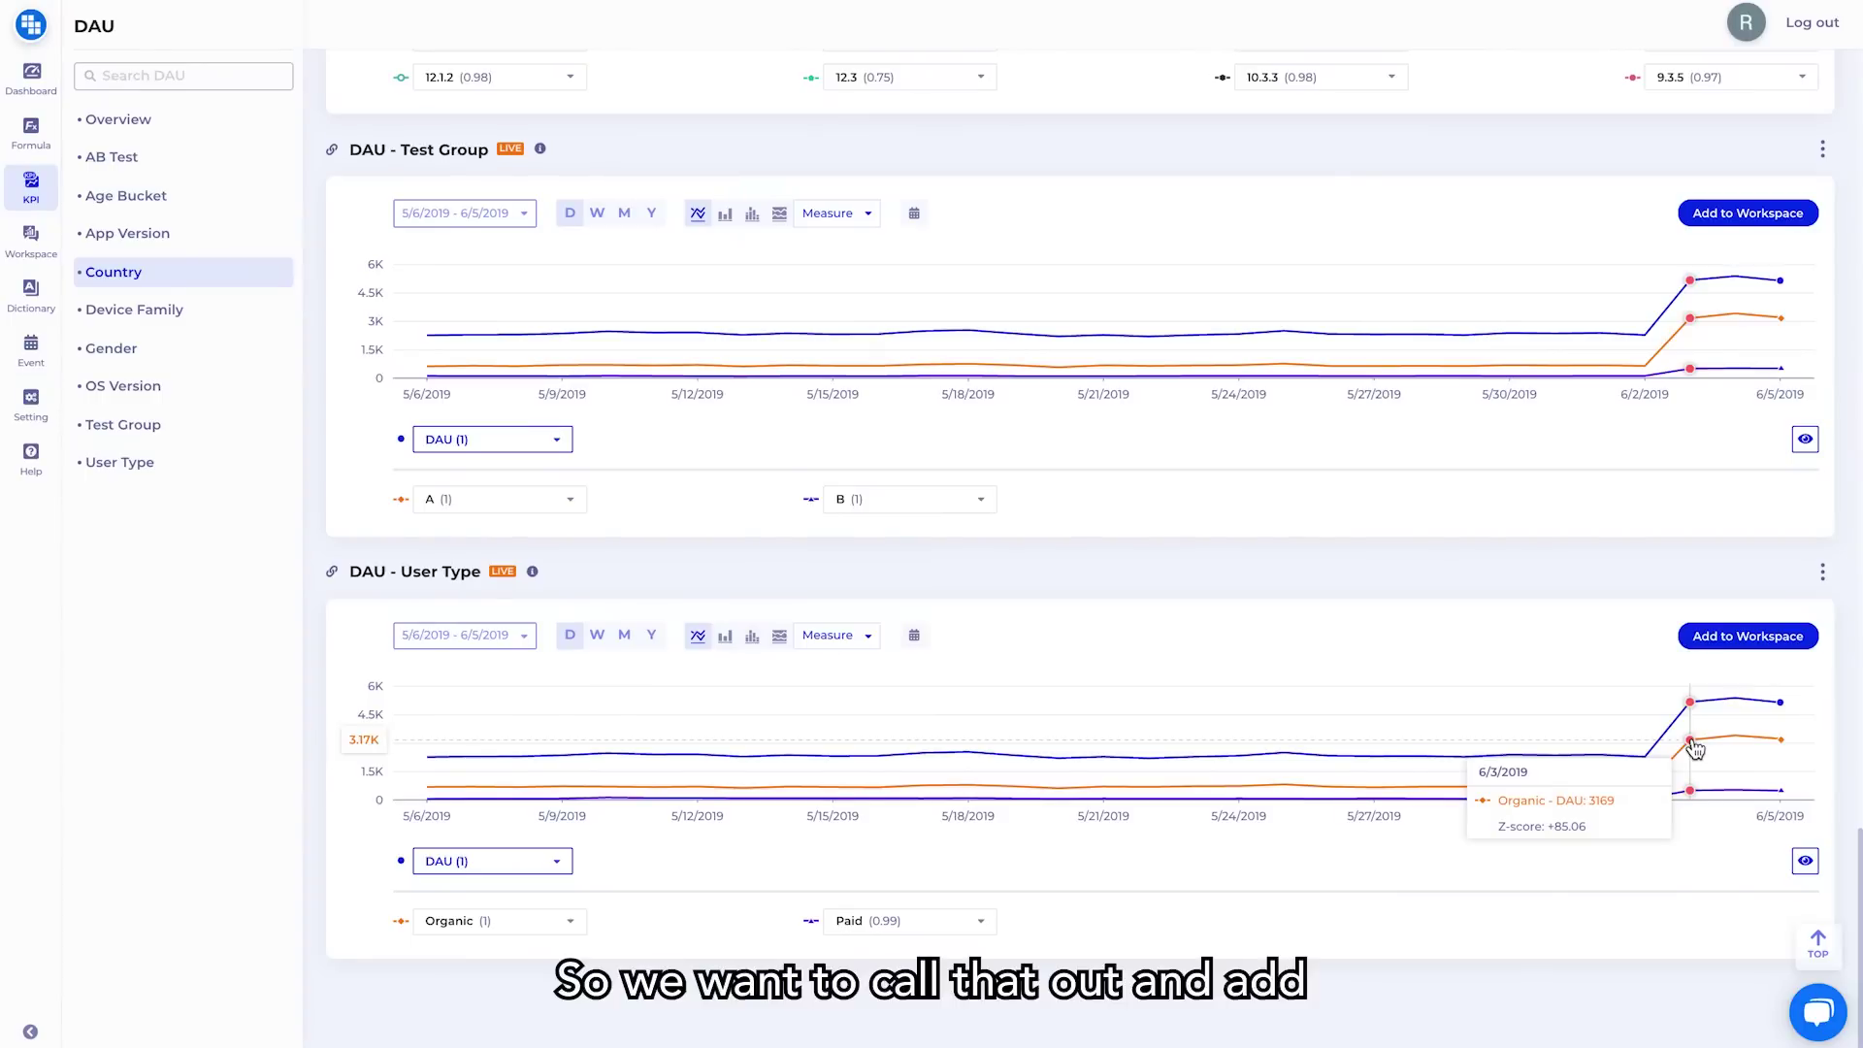
click(1745, 641)
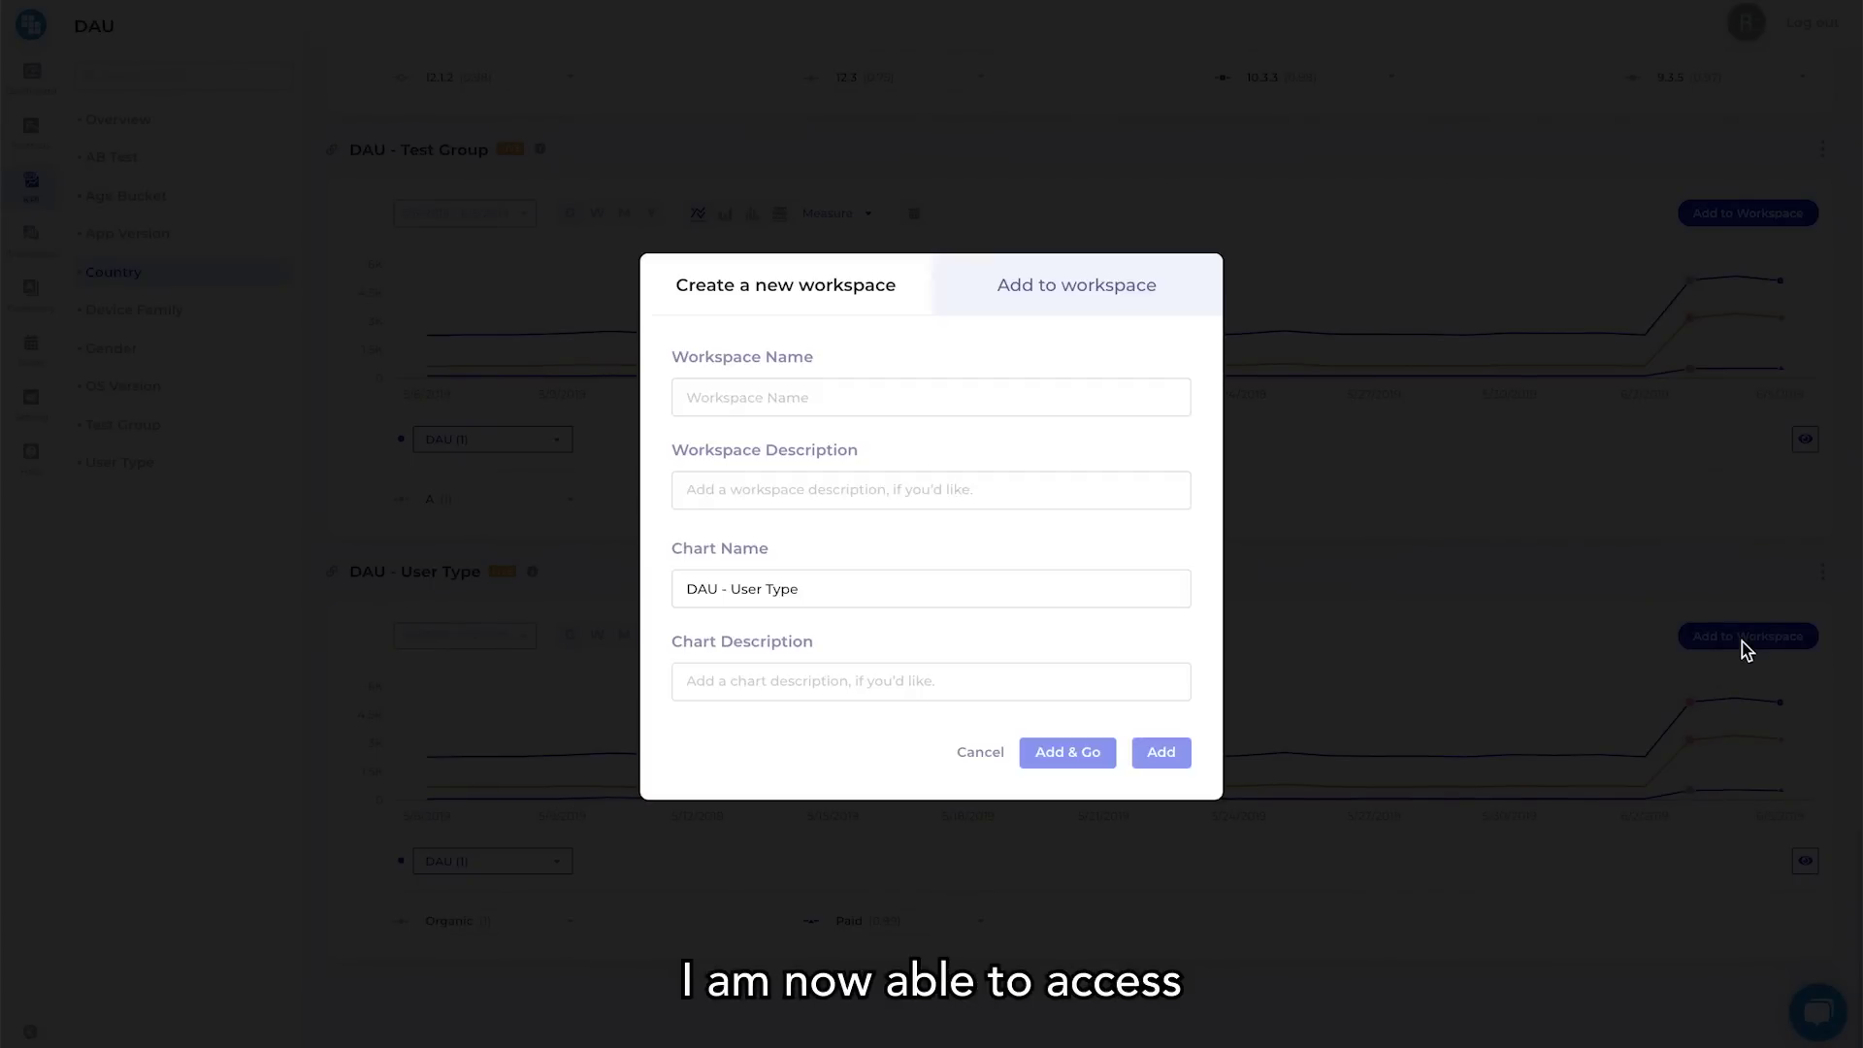
Step: Add the DAU - User Type chart to the existing demo4 workspace and start editing its layout
click(1111, 289)
click(845, 423)
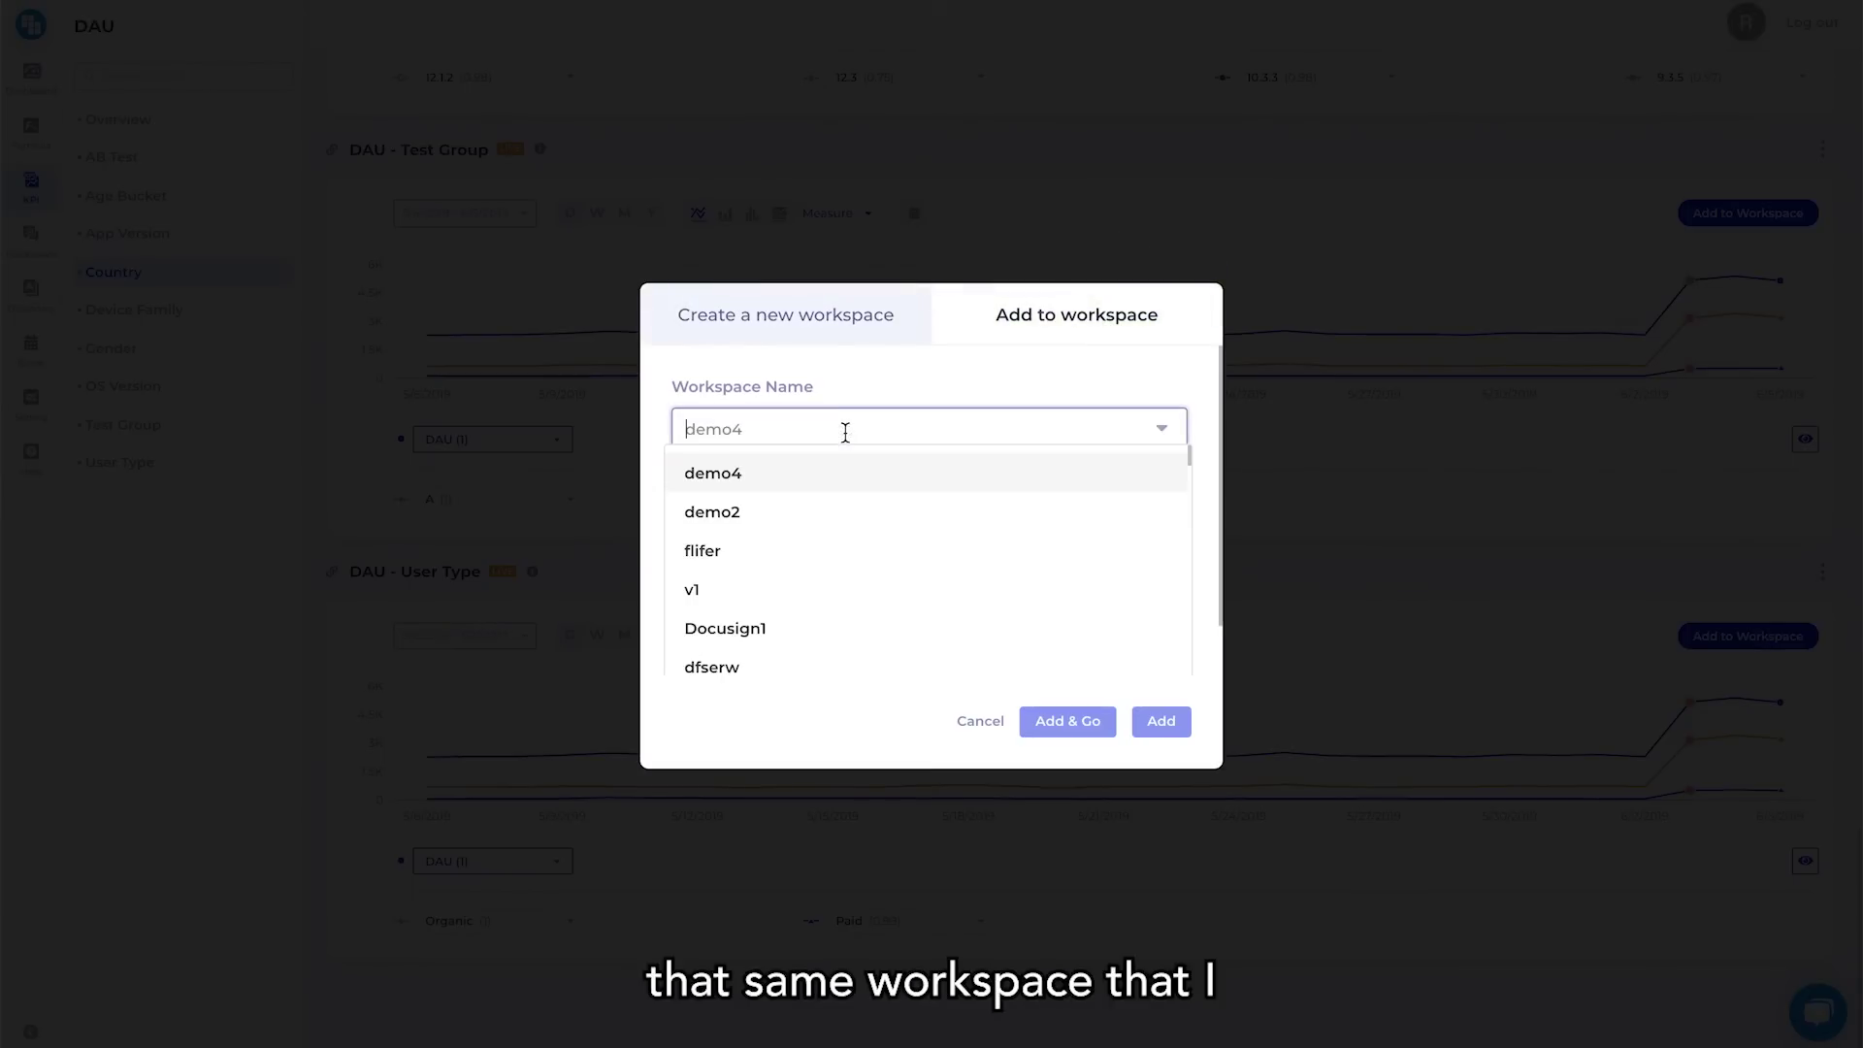
click(794, 490)
click(1068, 721)
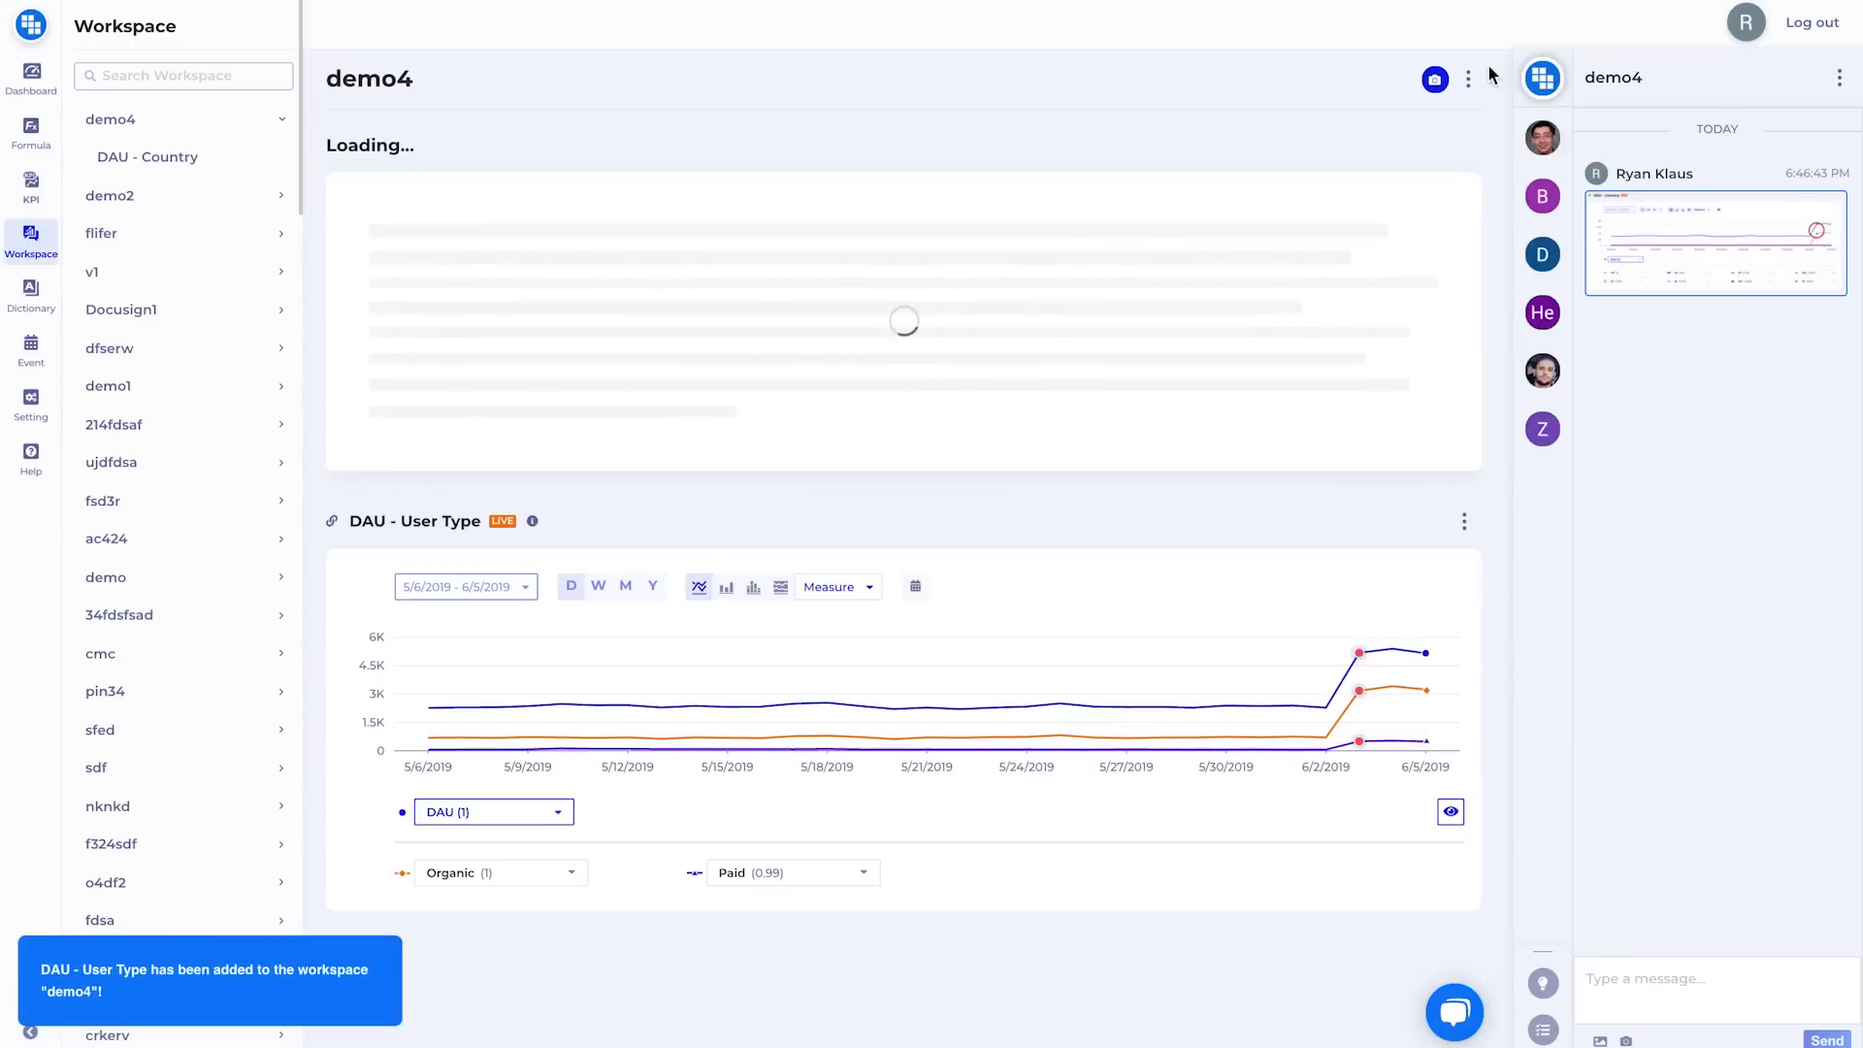
click(1471, 81)
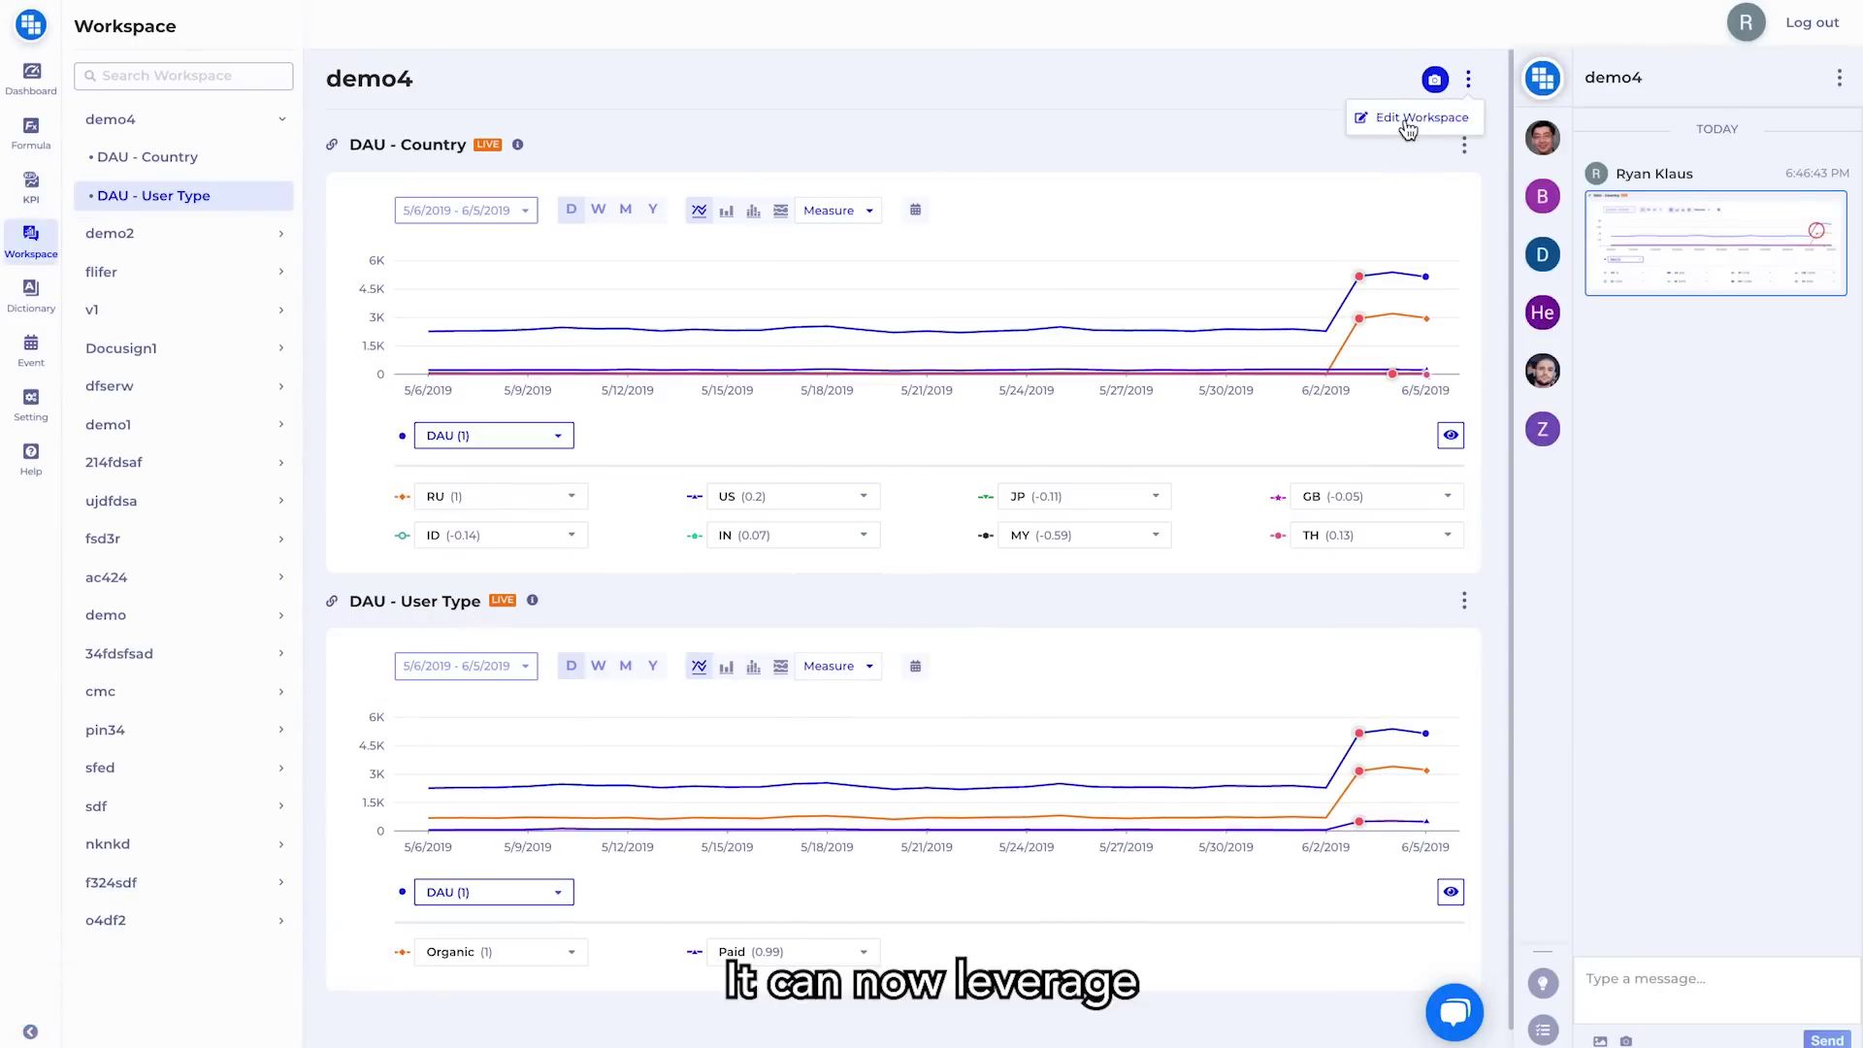
click(1417, 118)
Step: Place User Type beside Country, save, and post a screenshot linking both circled spikes
drag(1158, 693, 1086, 235)
click(1438, 86)
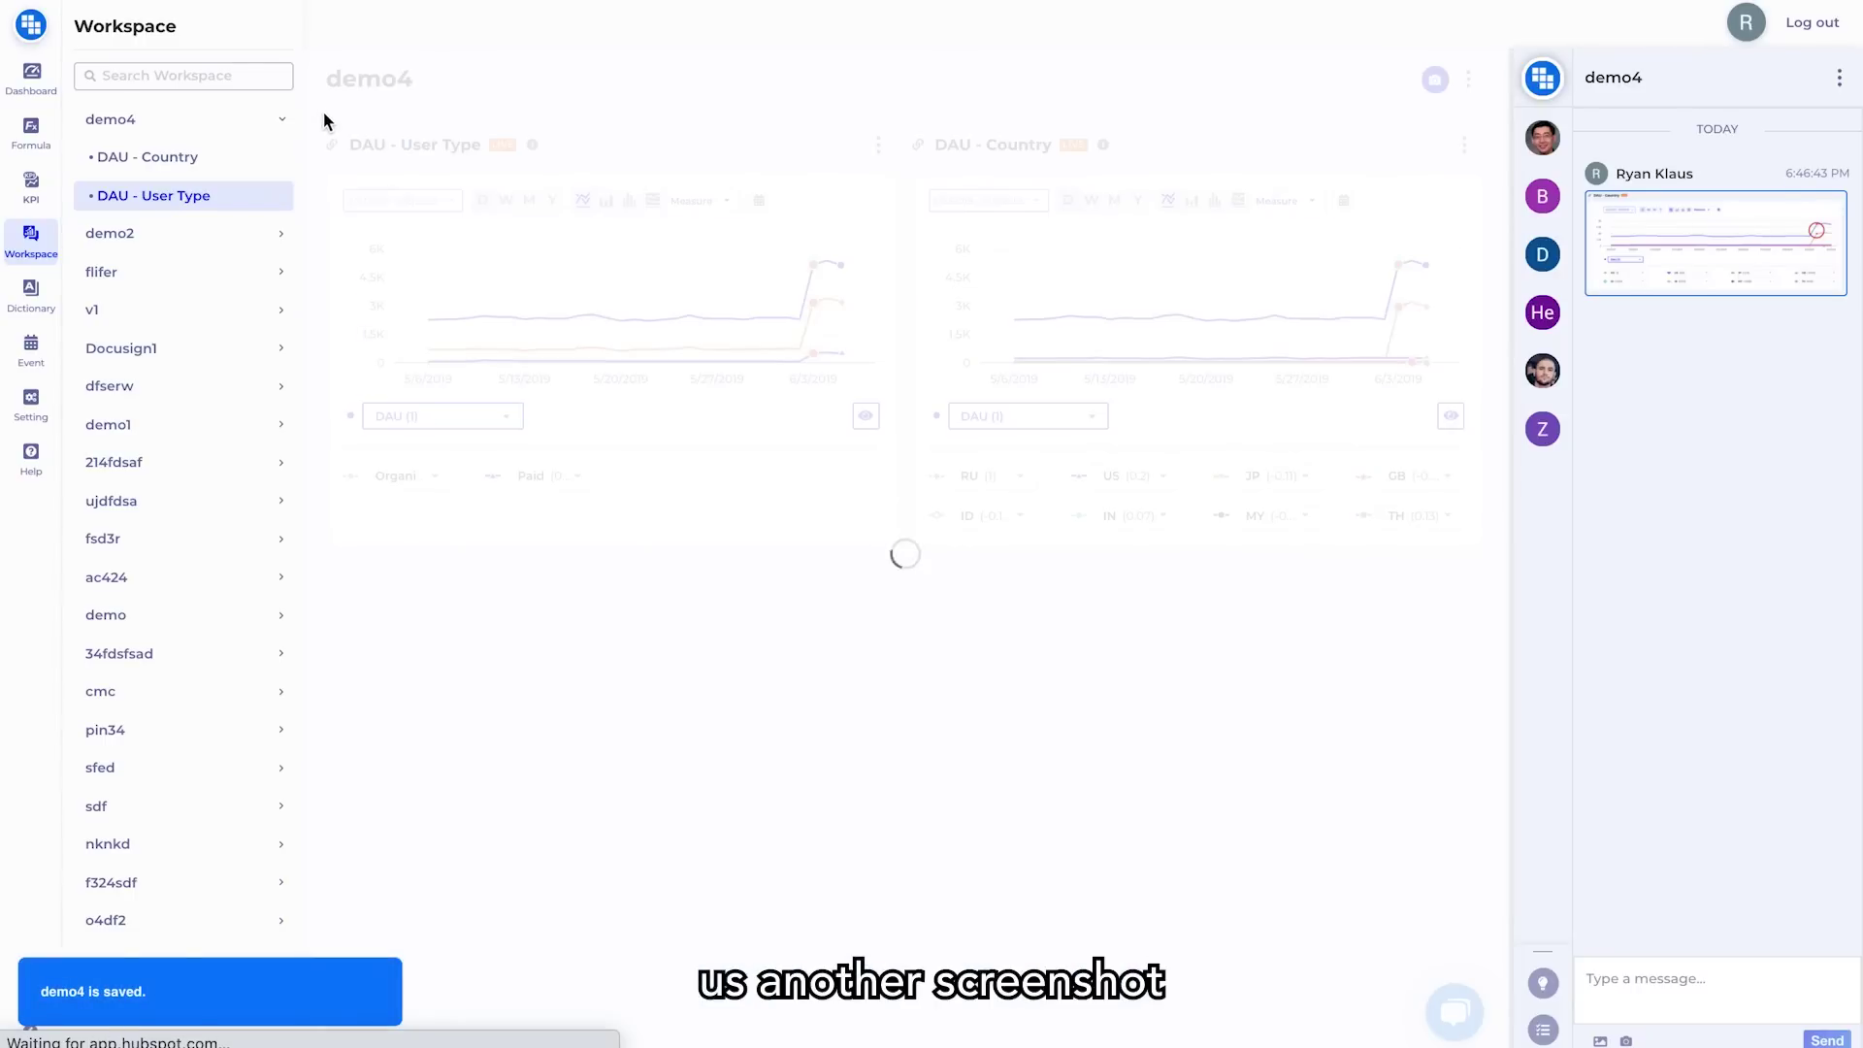
key(super+shift+4)
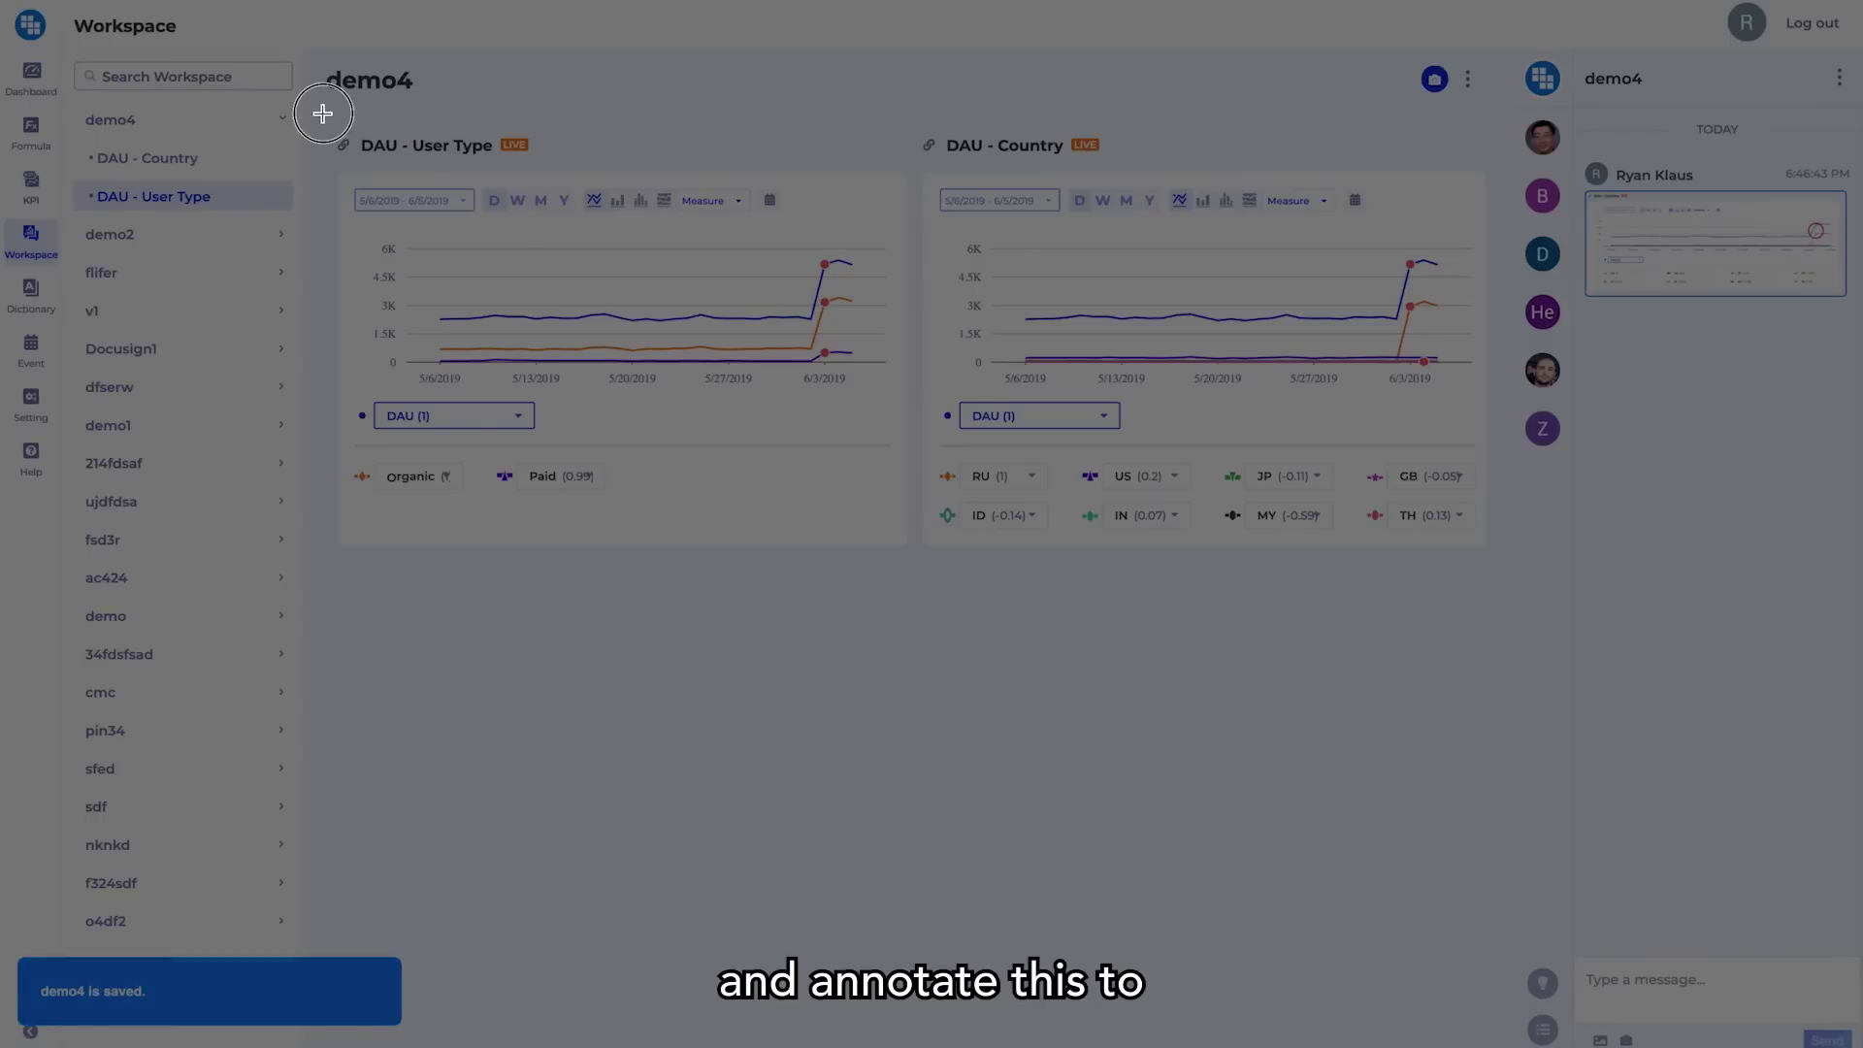
mouse_move(326, 114)
mouse_down()
mouse_move(1277, 408)
mouse_move(1552, 570)
mouse_move(1511, 582)
mouse_up()
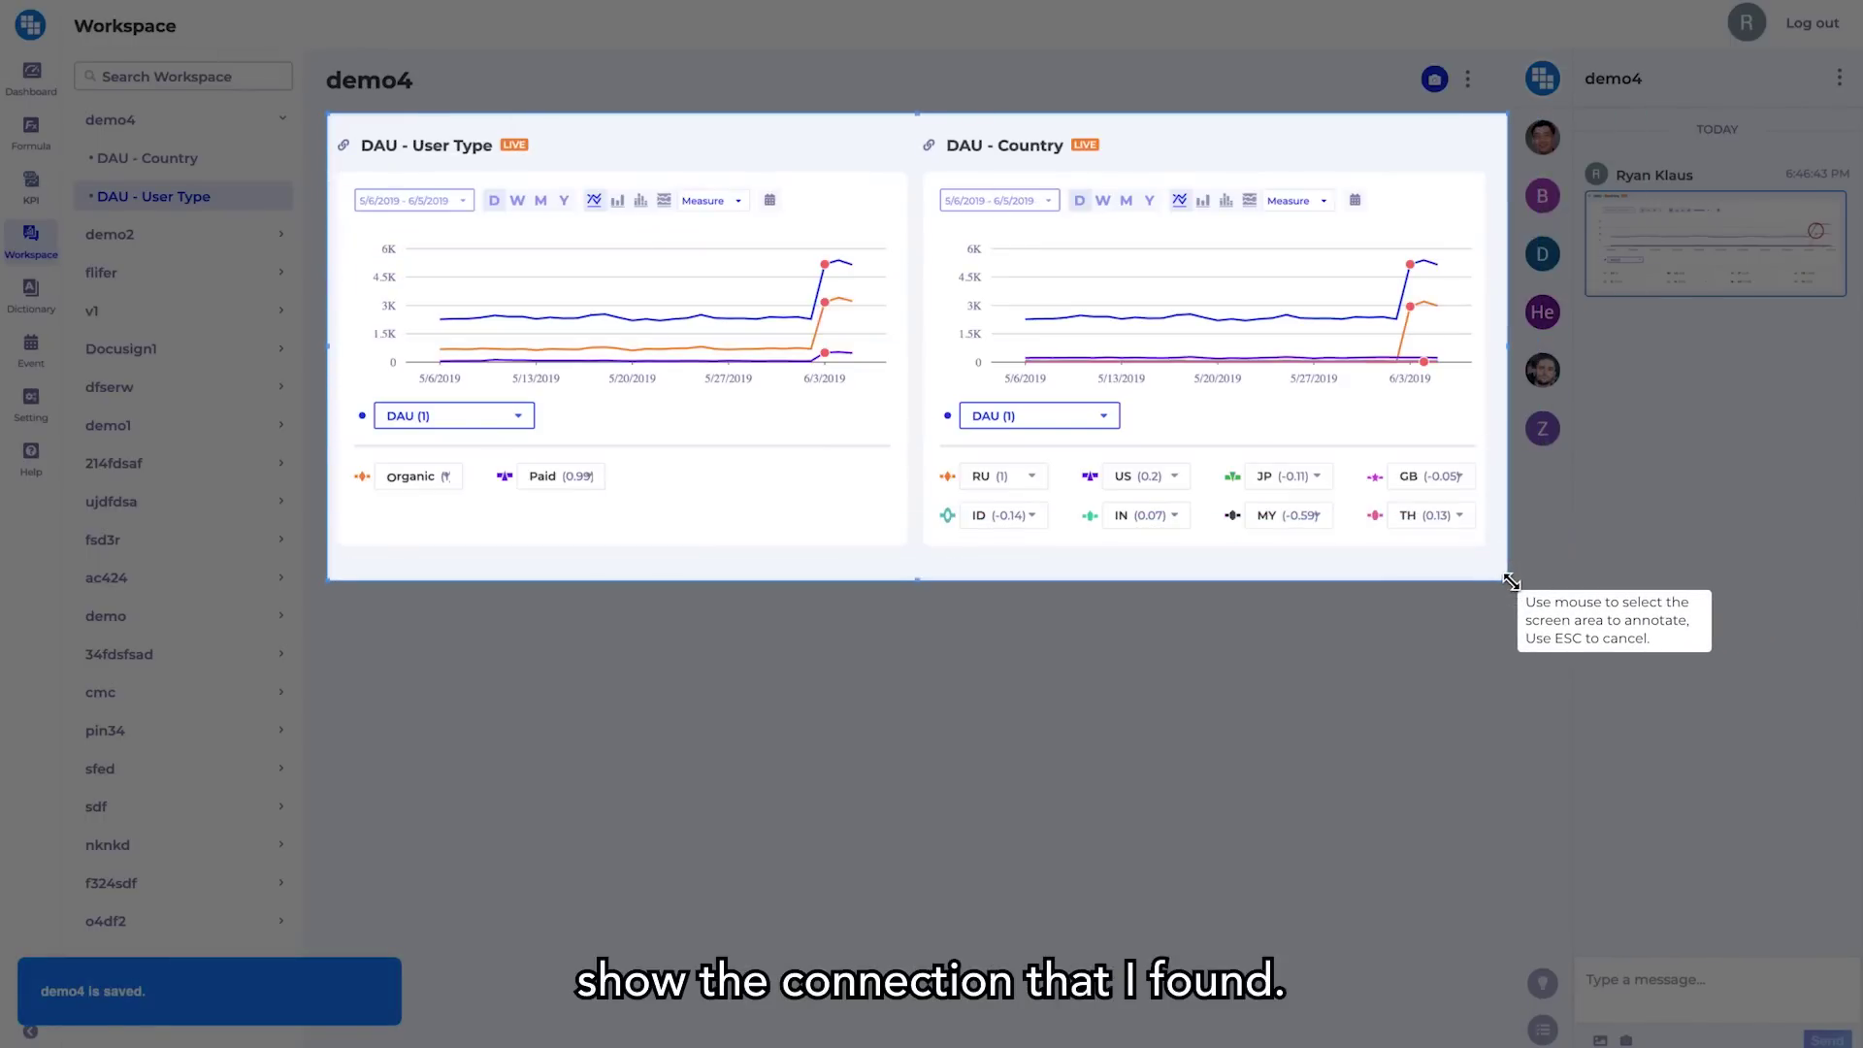
click(888, 383)
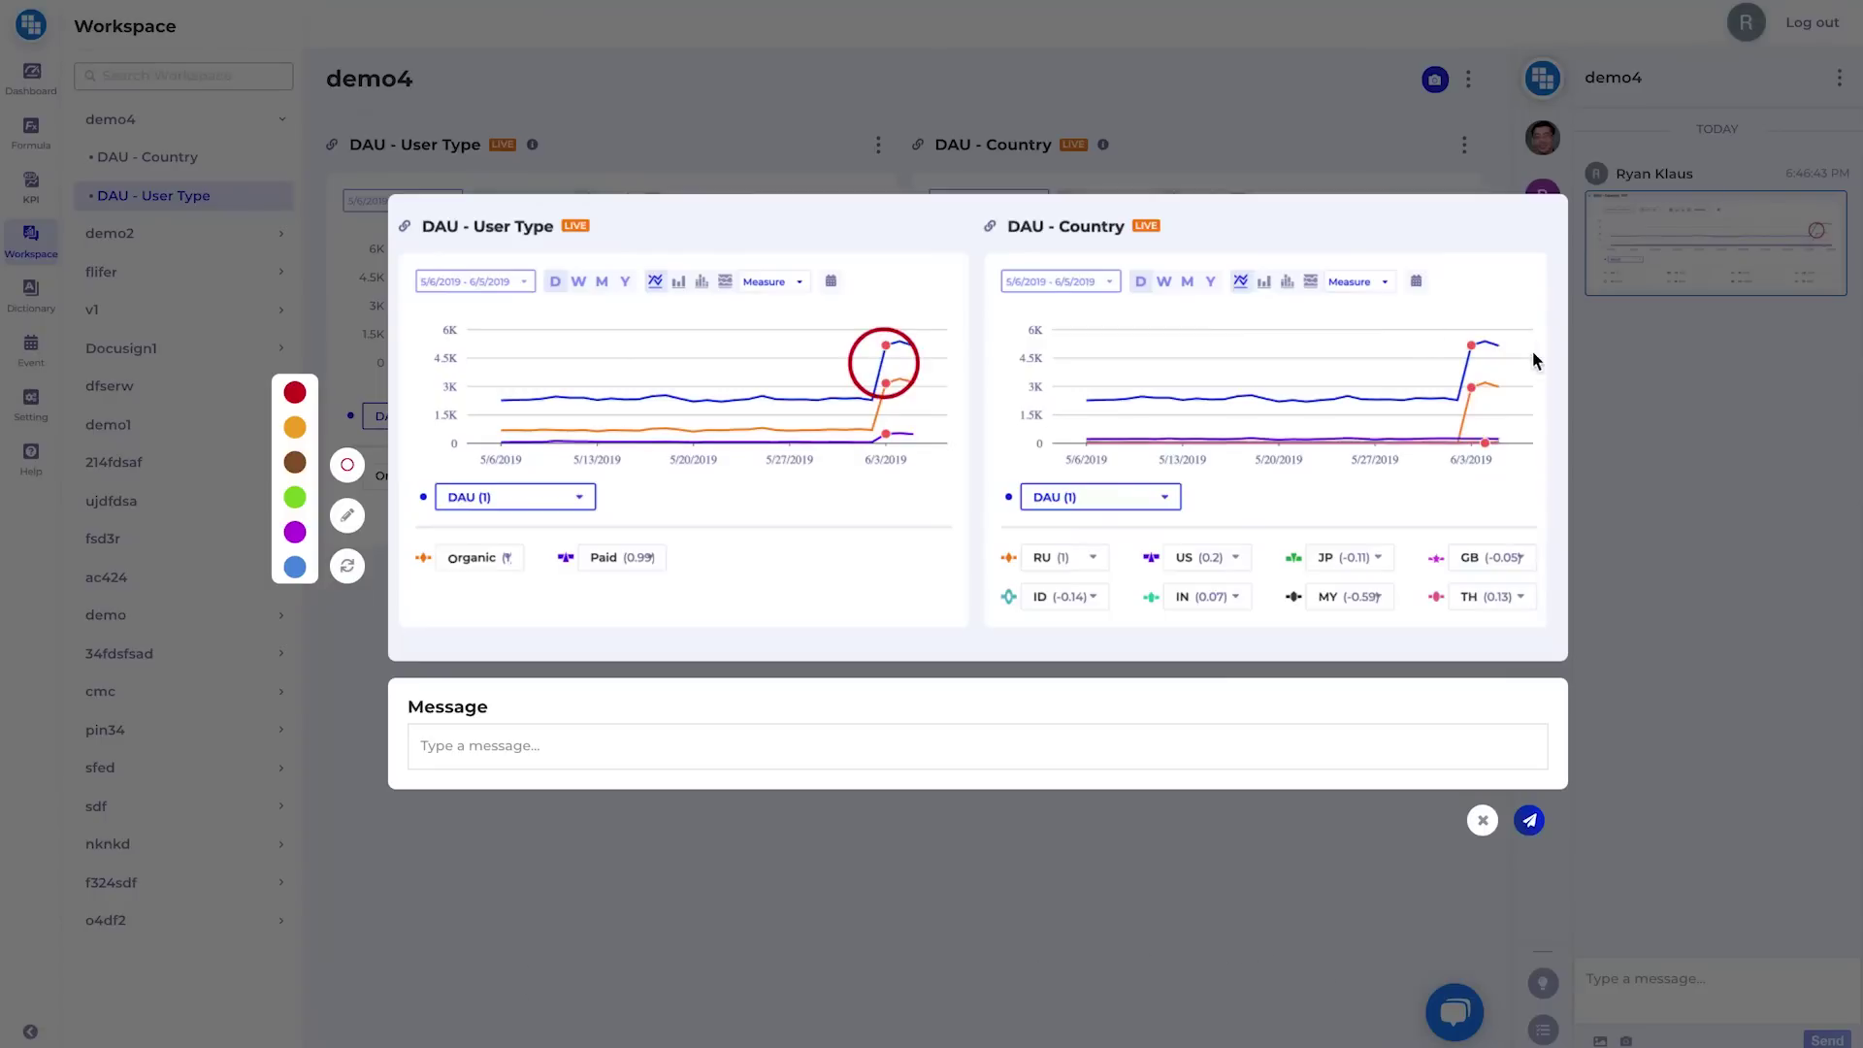
click(1483, 374)
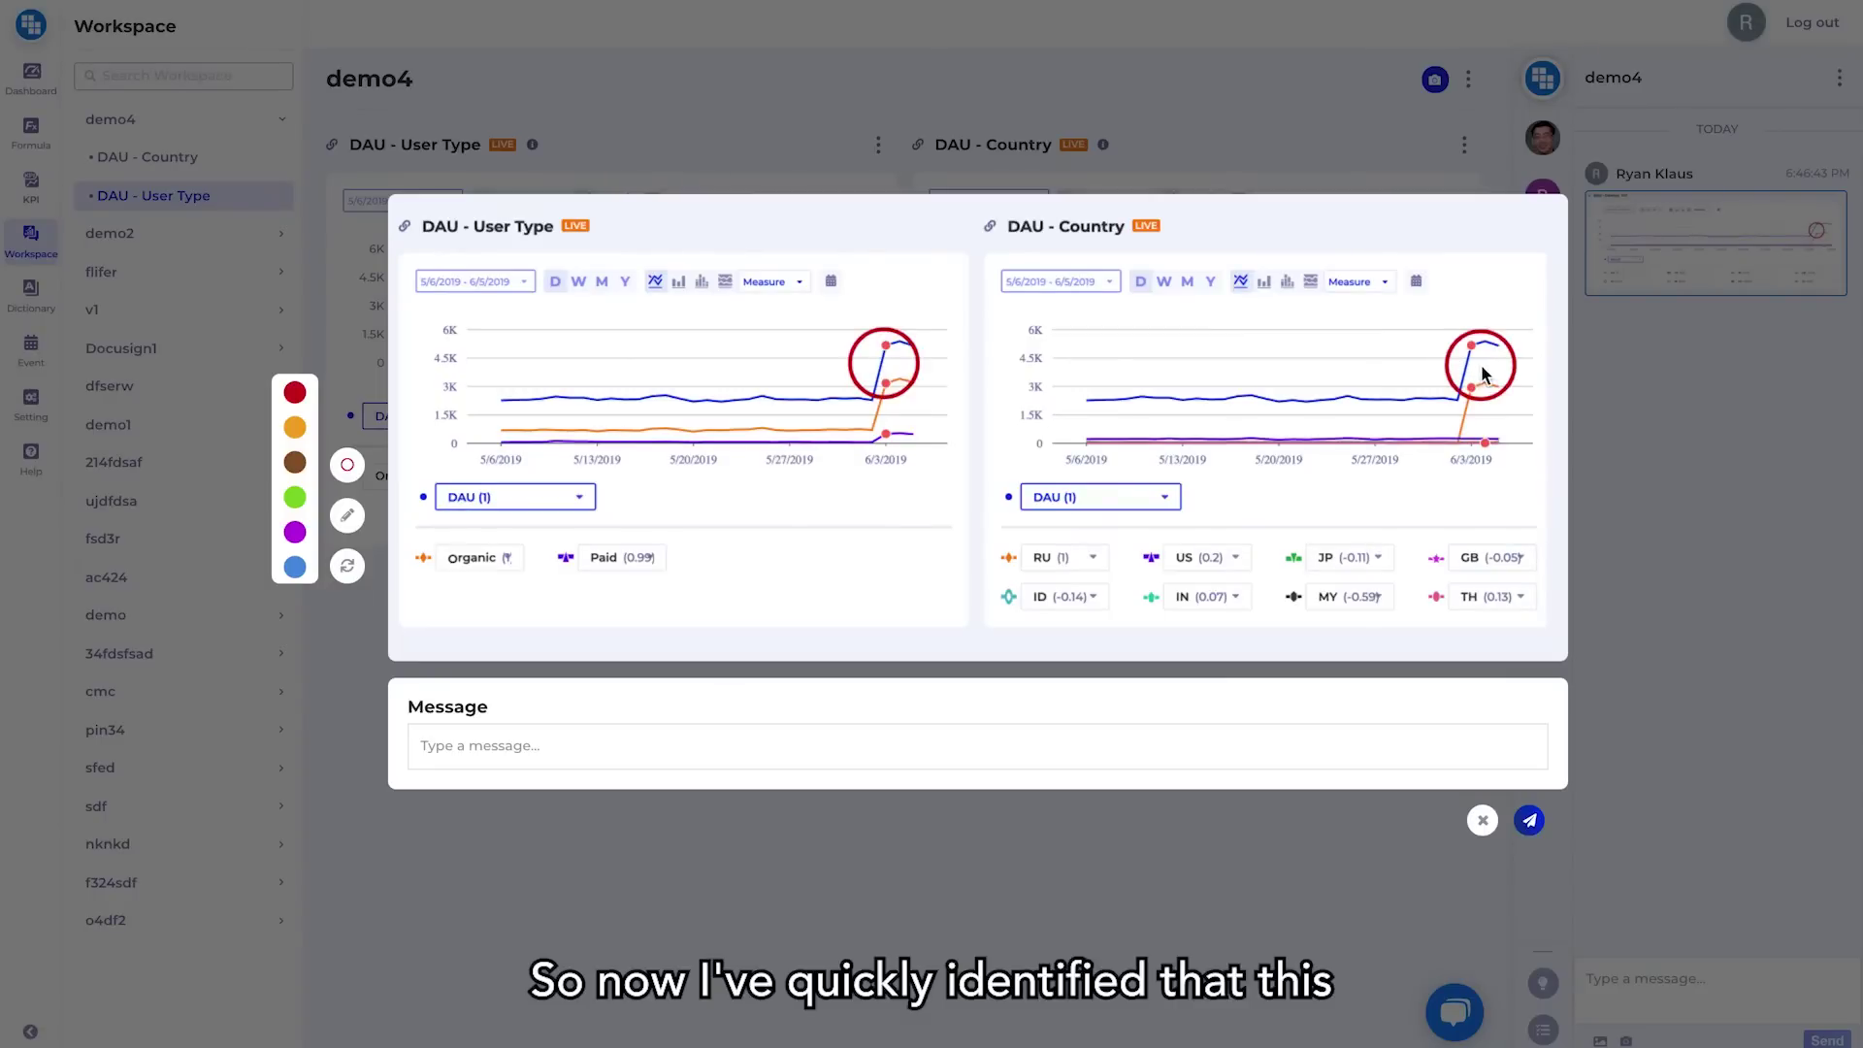
click(348, 515)
drag(918, 356, 1430, 364)
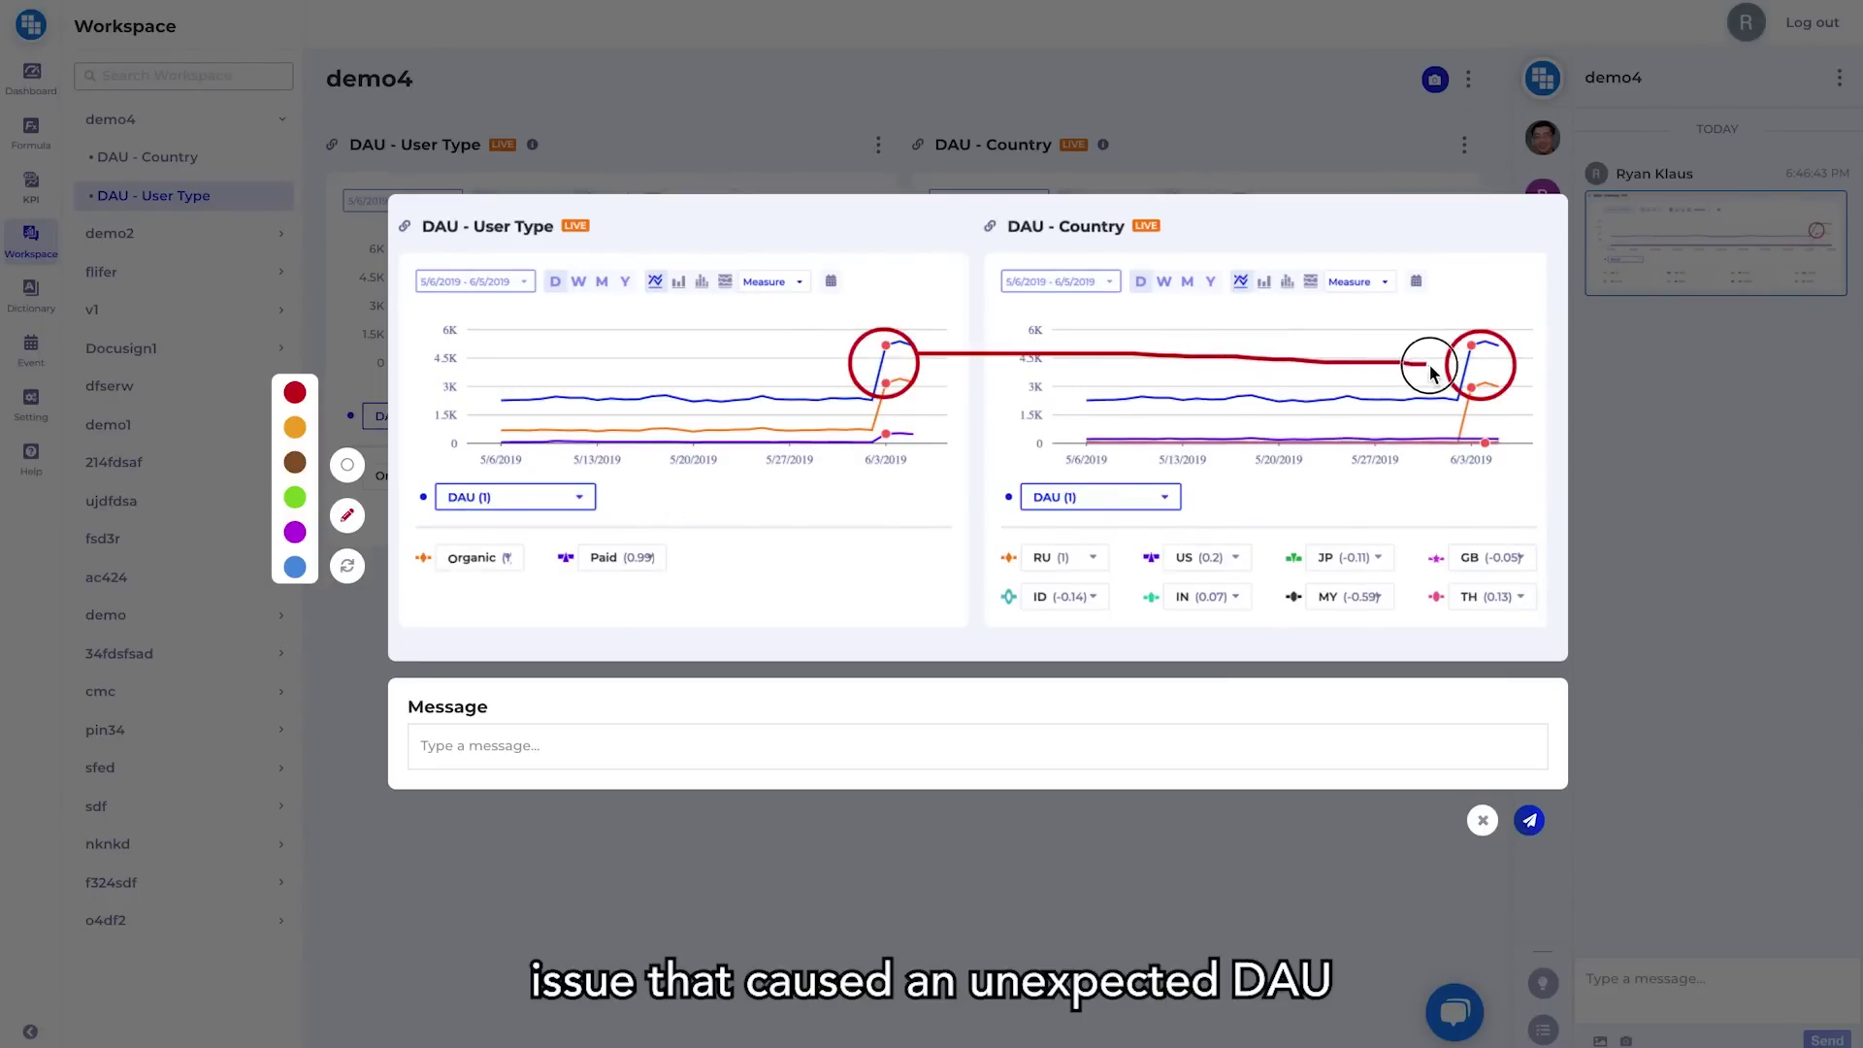
click(1528, 818)
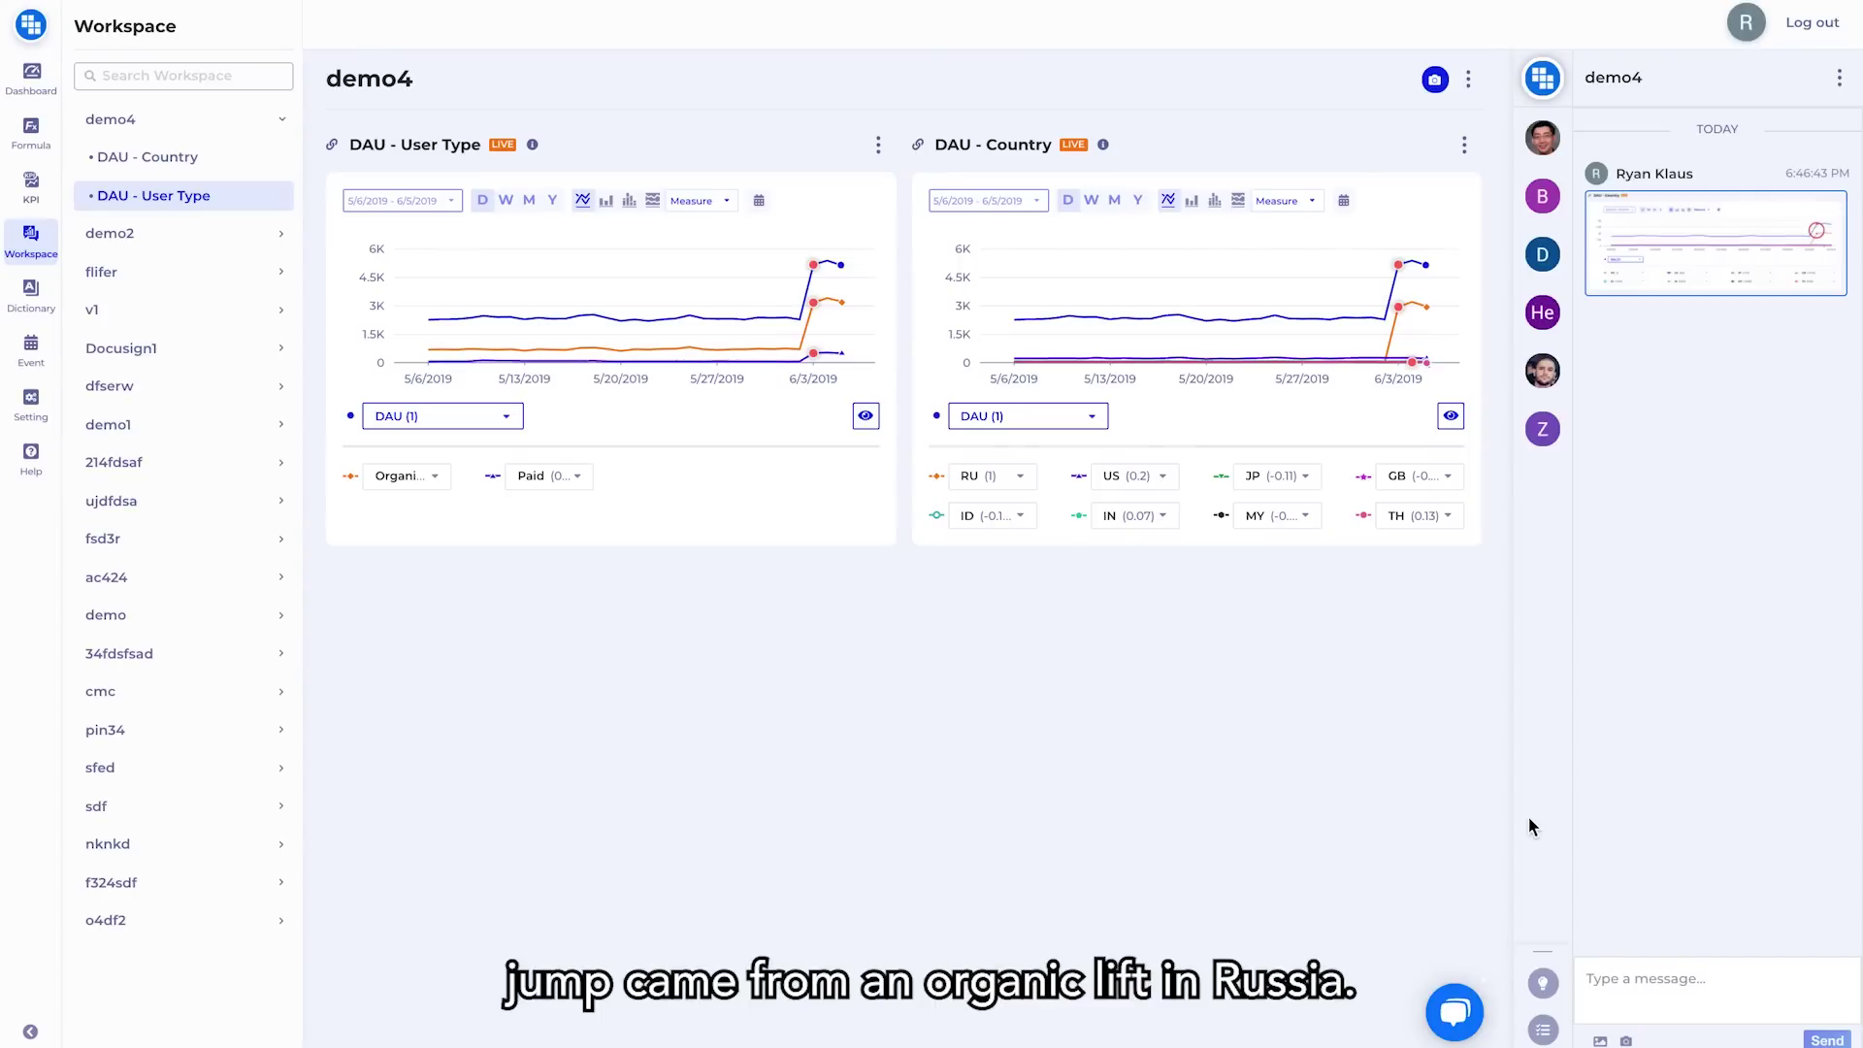
Step: Show event markers on DAU - User Type and view the R3.2.4 Out release before 6/3
mouse_move(1084, 290)
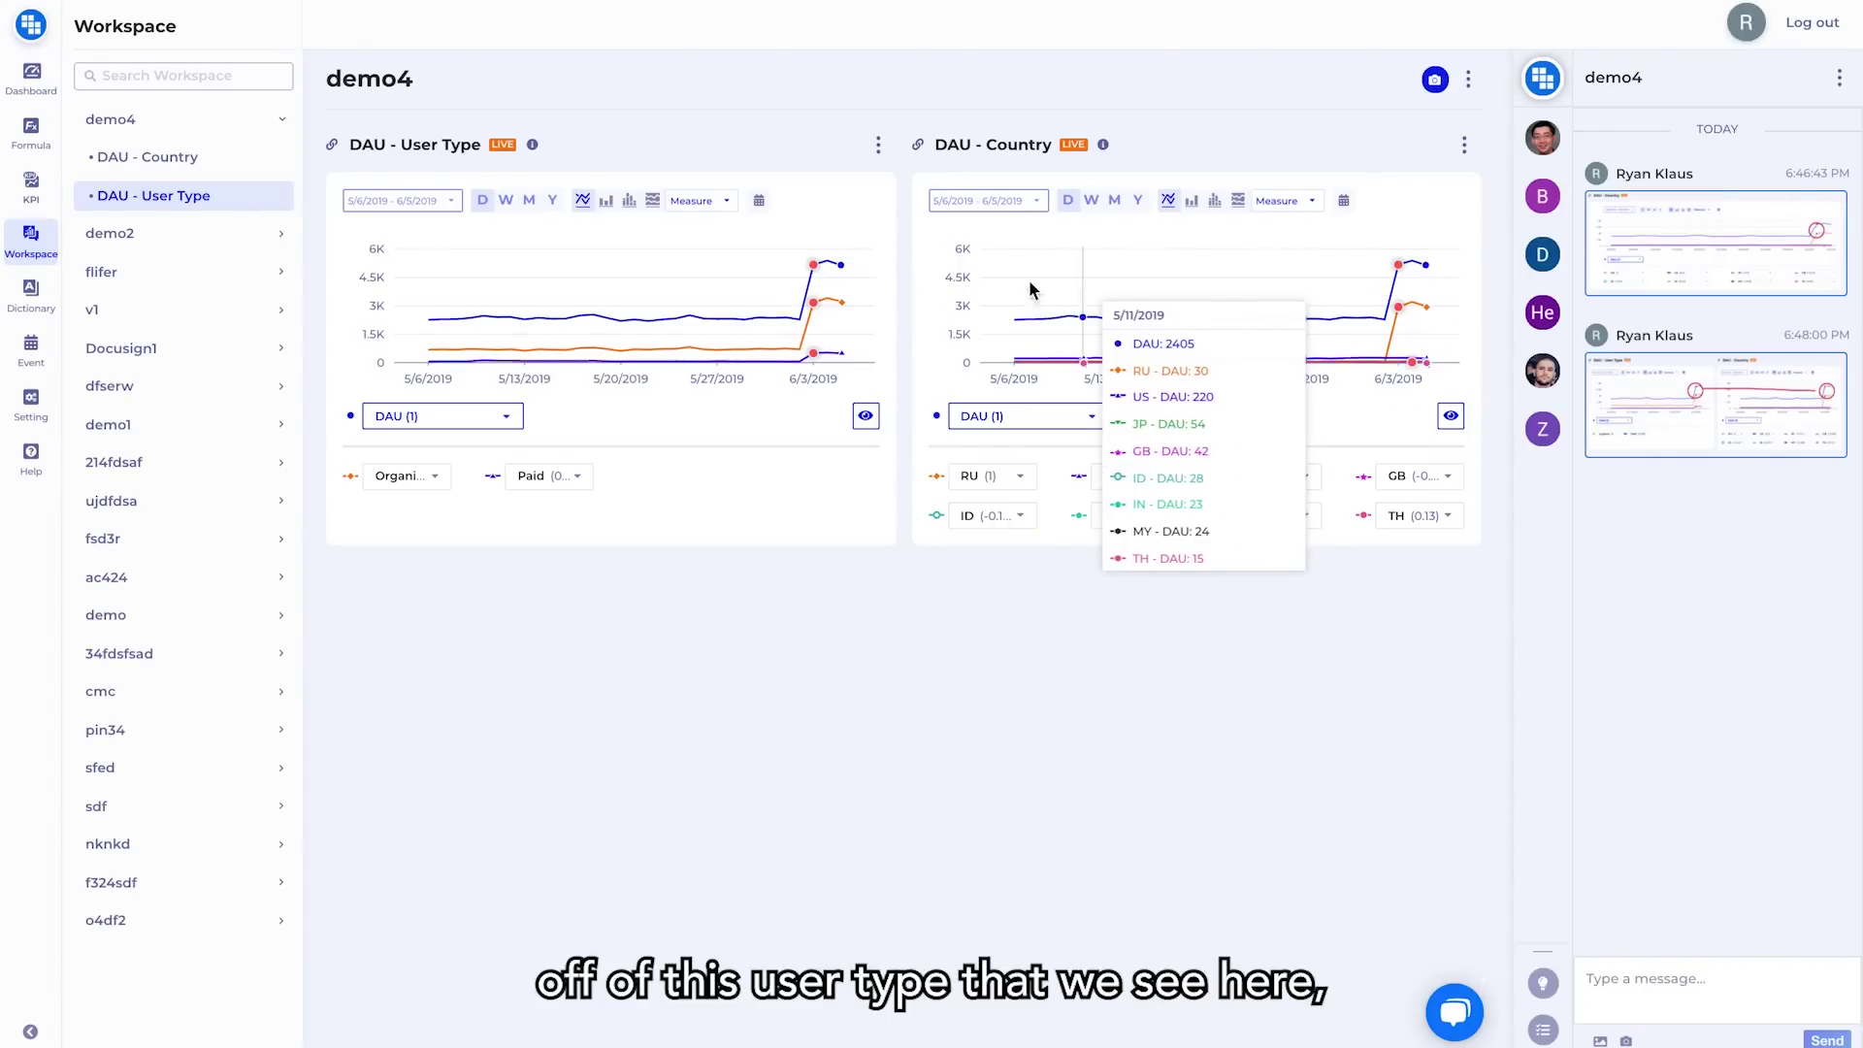
mouse_move(815, 311)
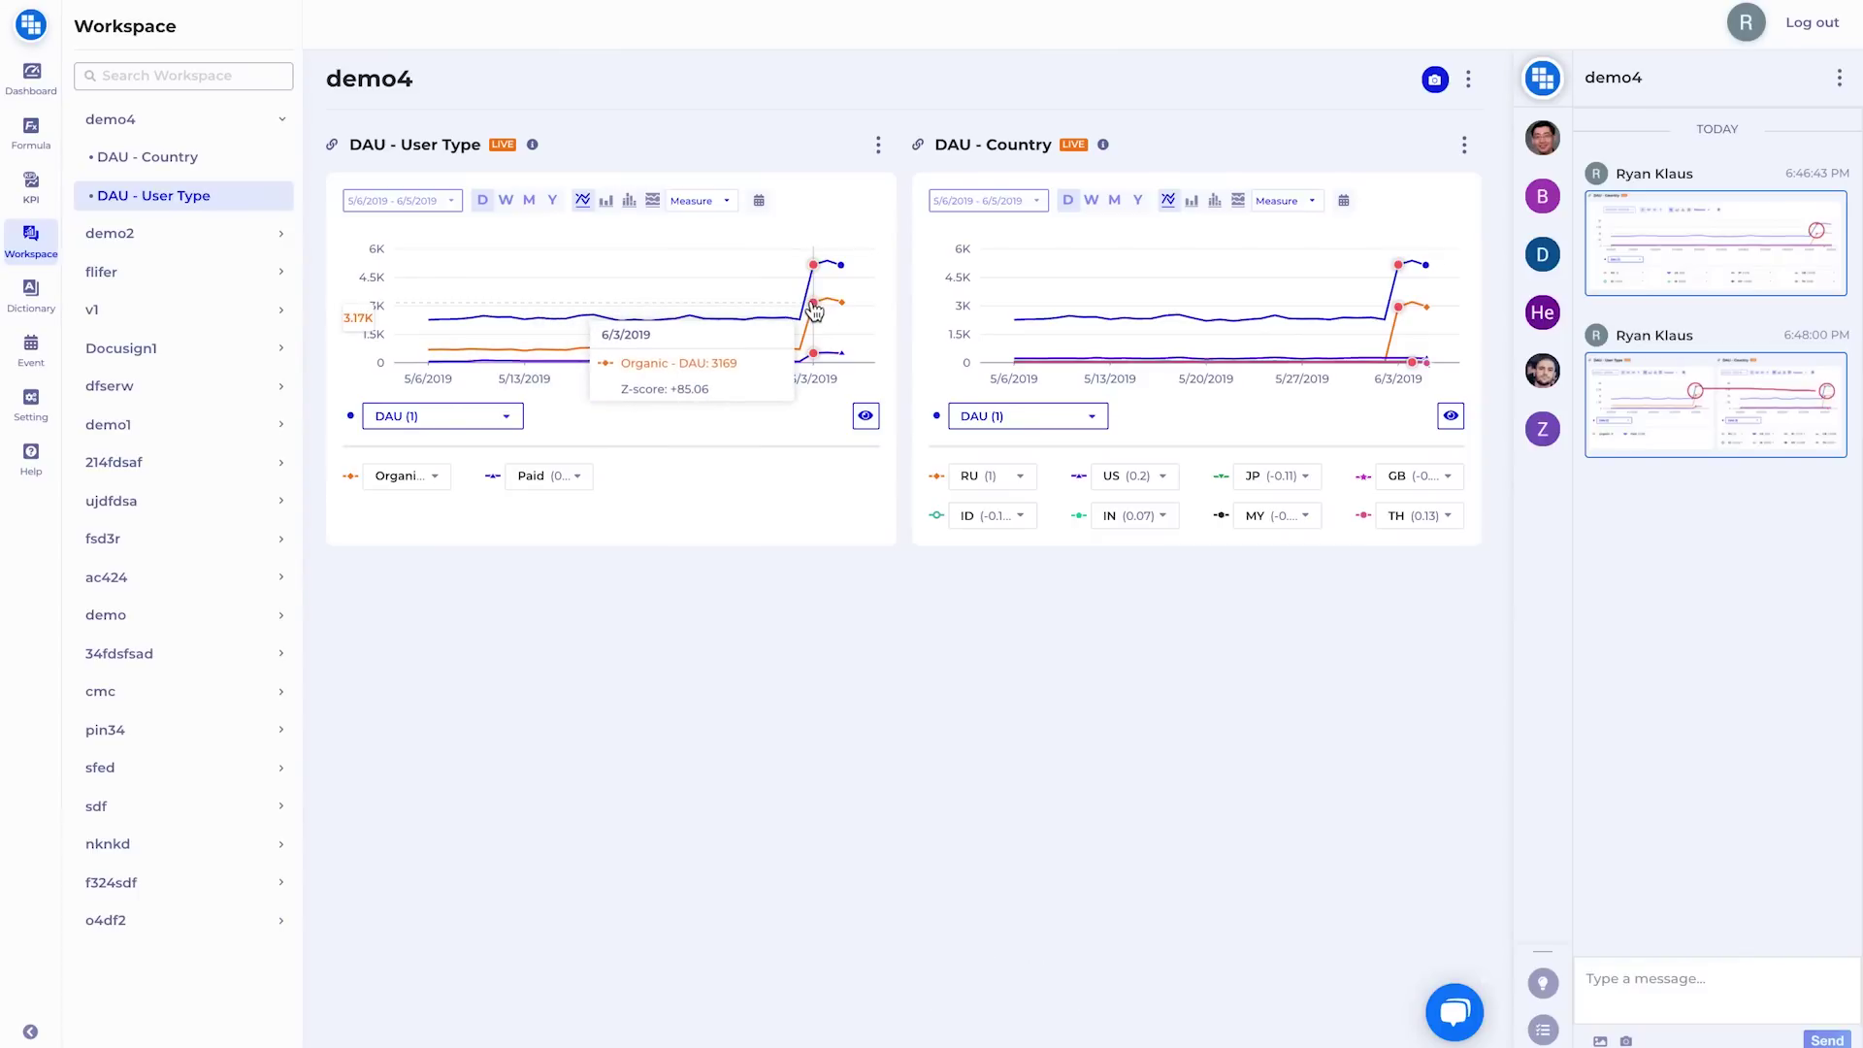
click(760, 202)
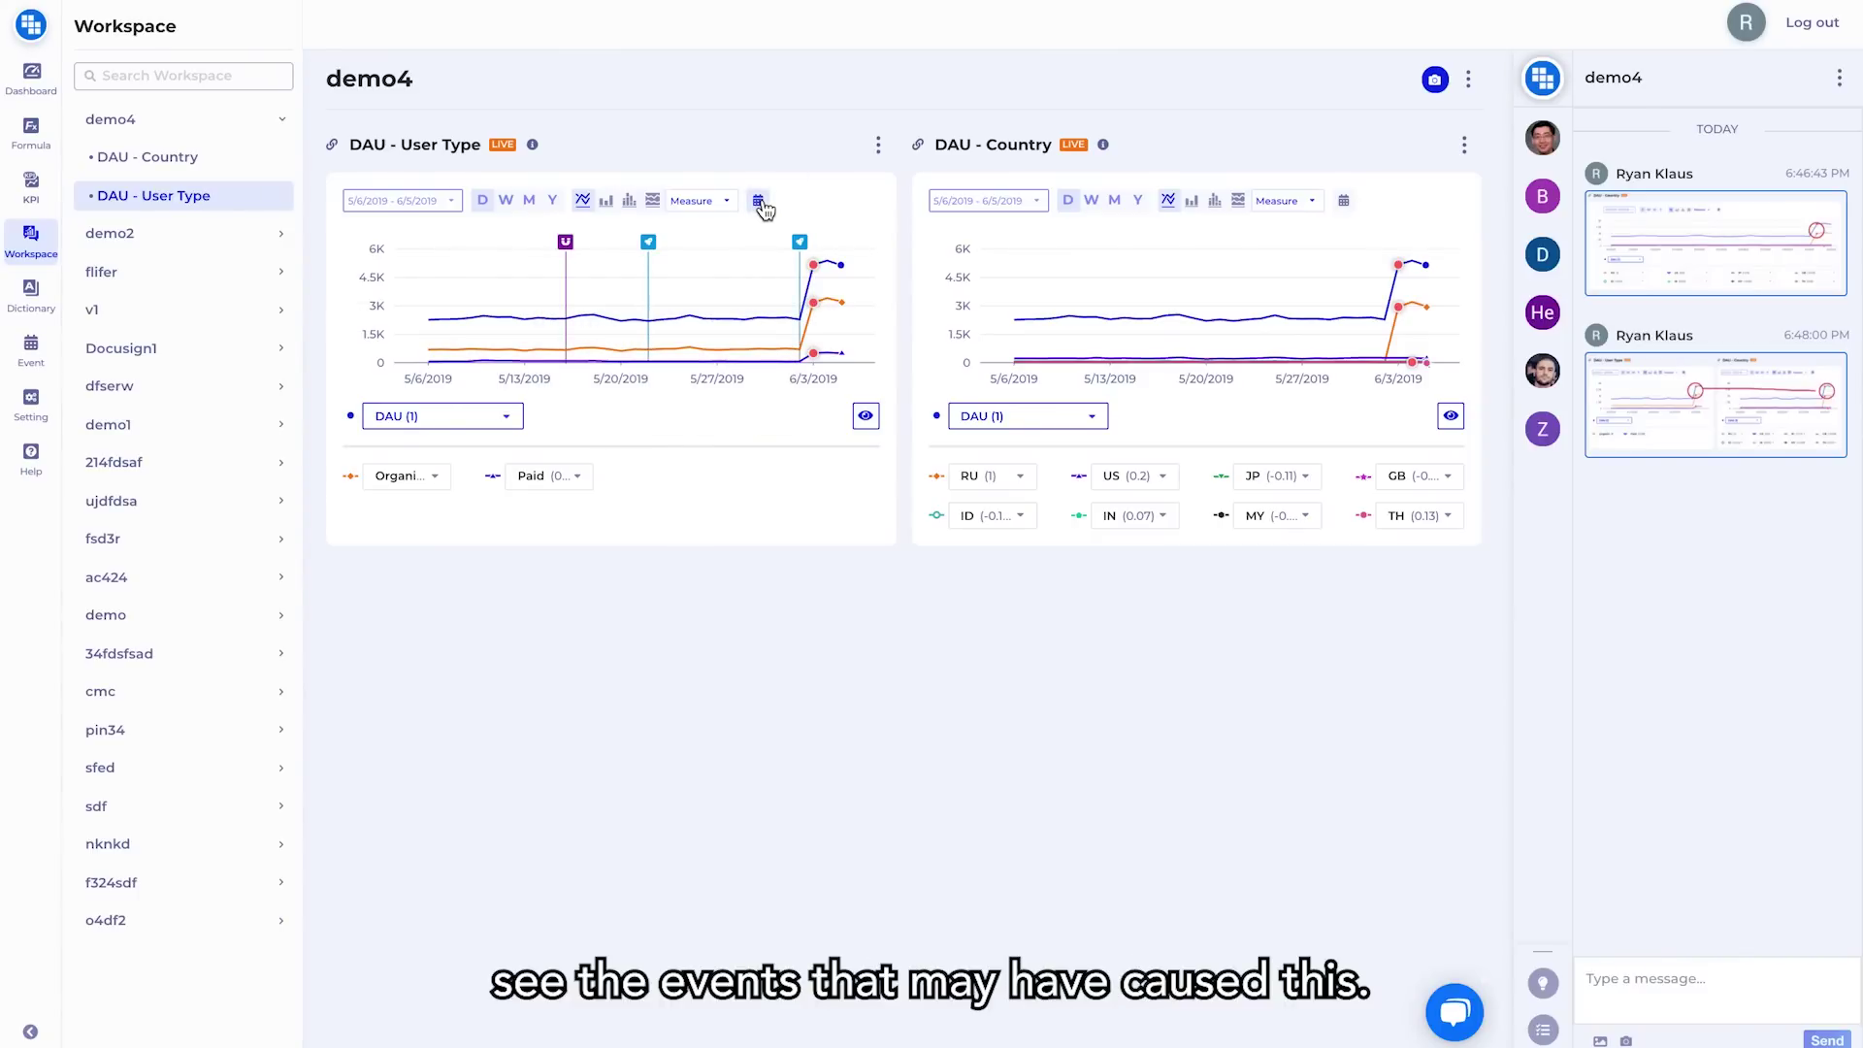
click(800, 246)
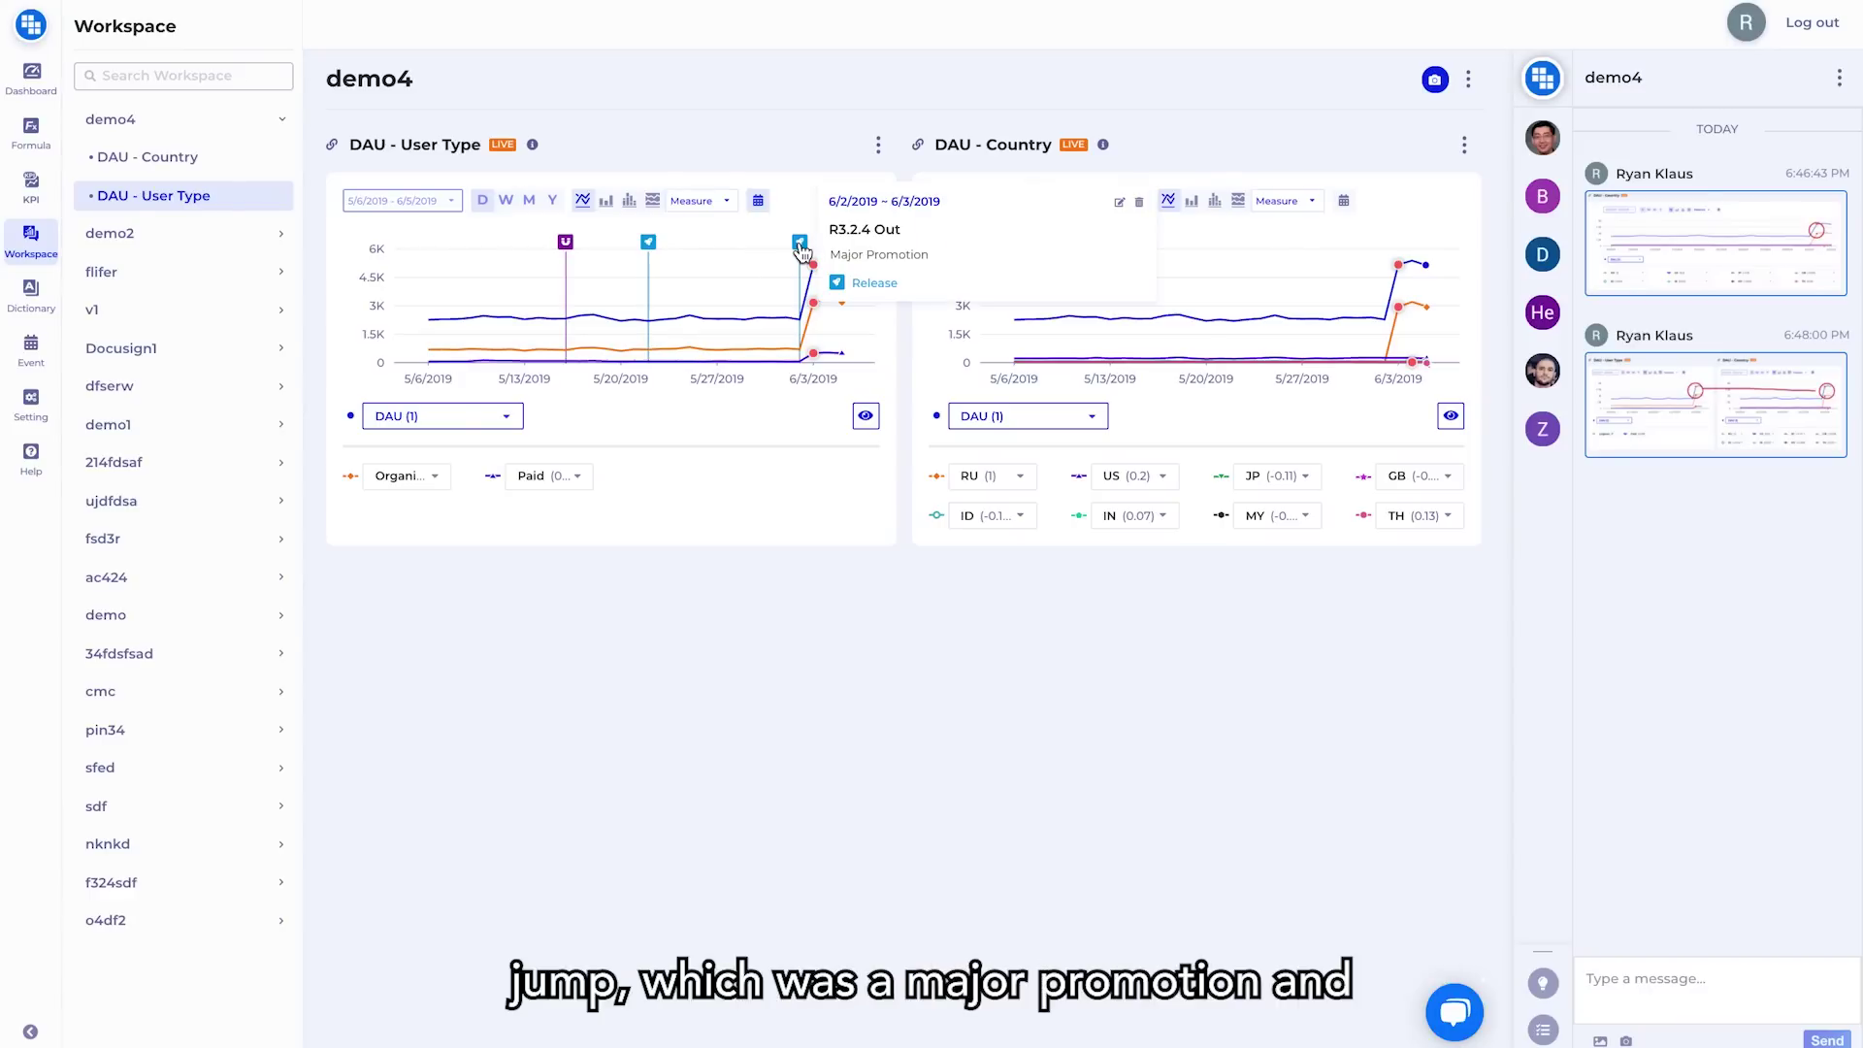